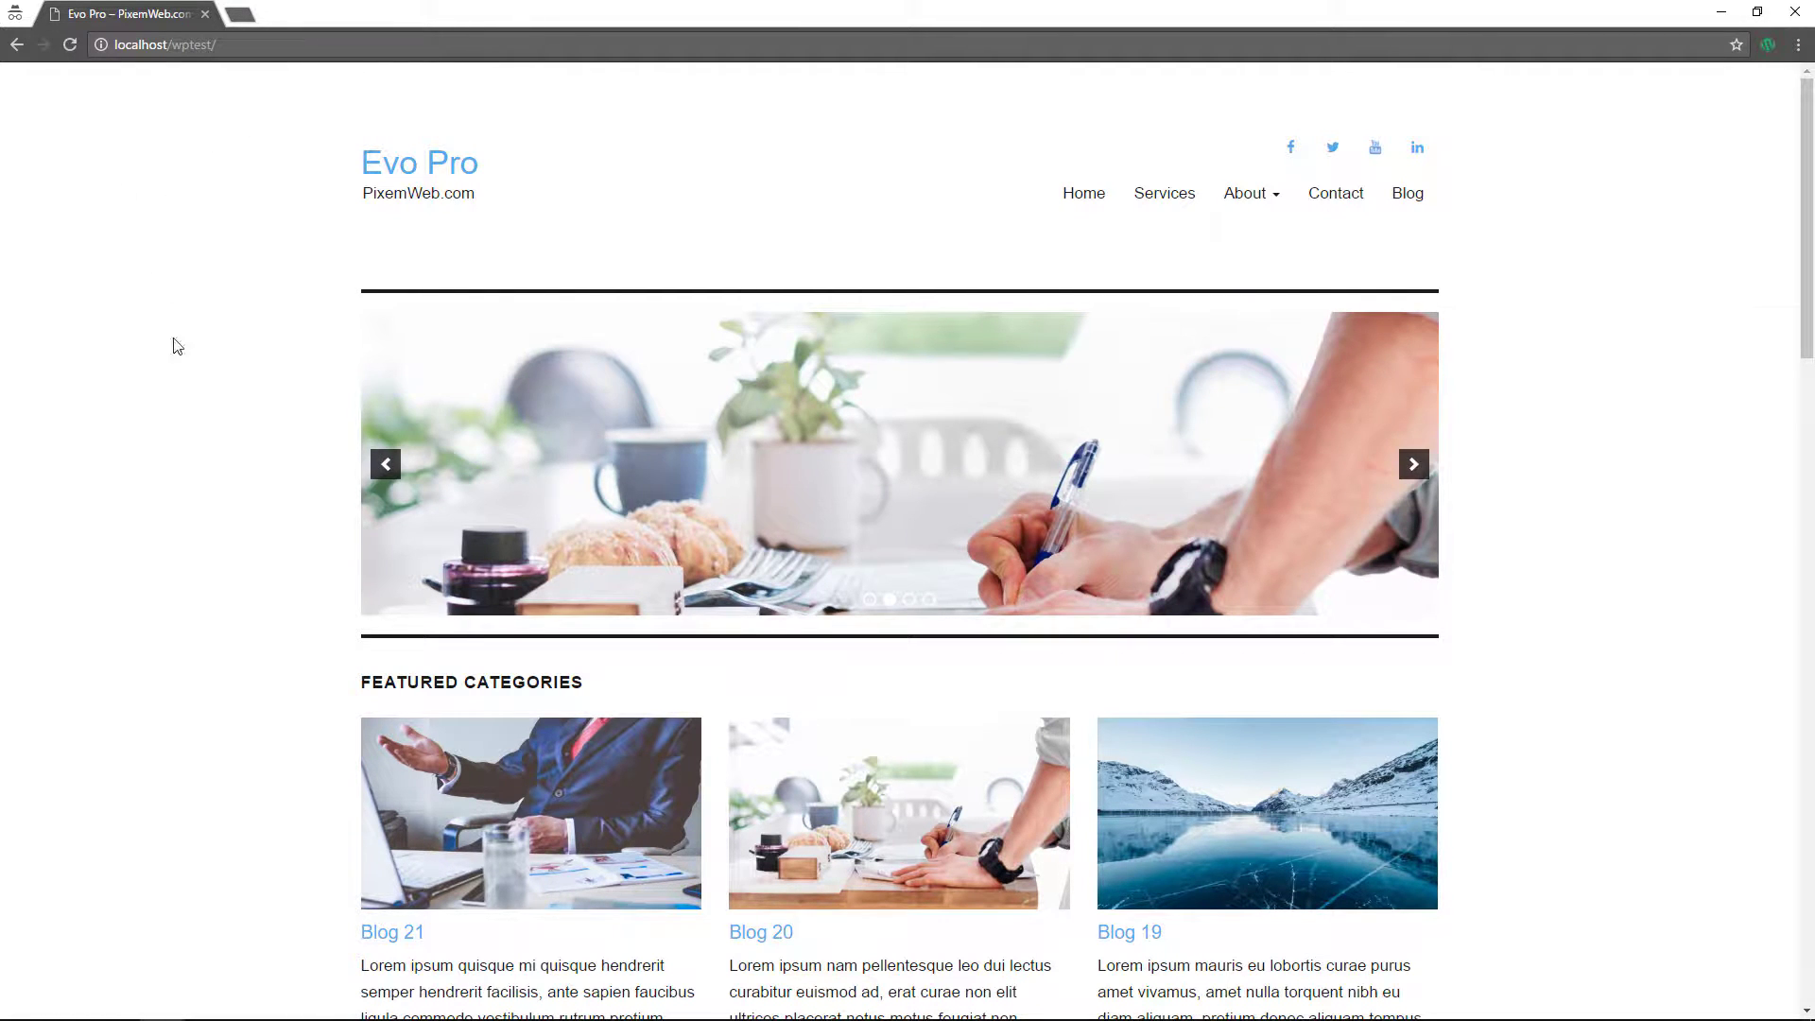
- Open the homepage's page source and search it for api.w.org, finding the link on line 42
right_click(195, 221)
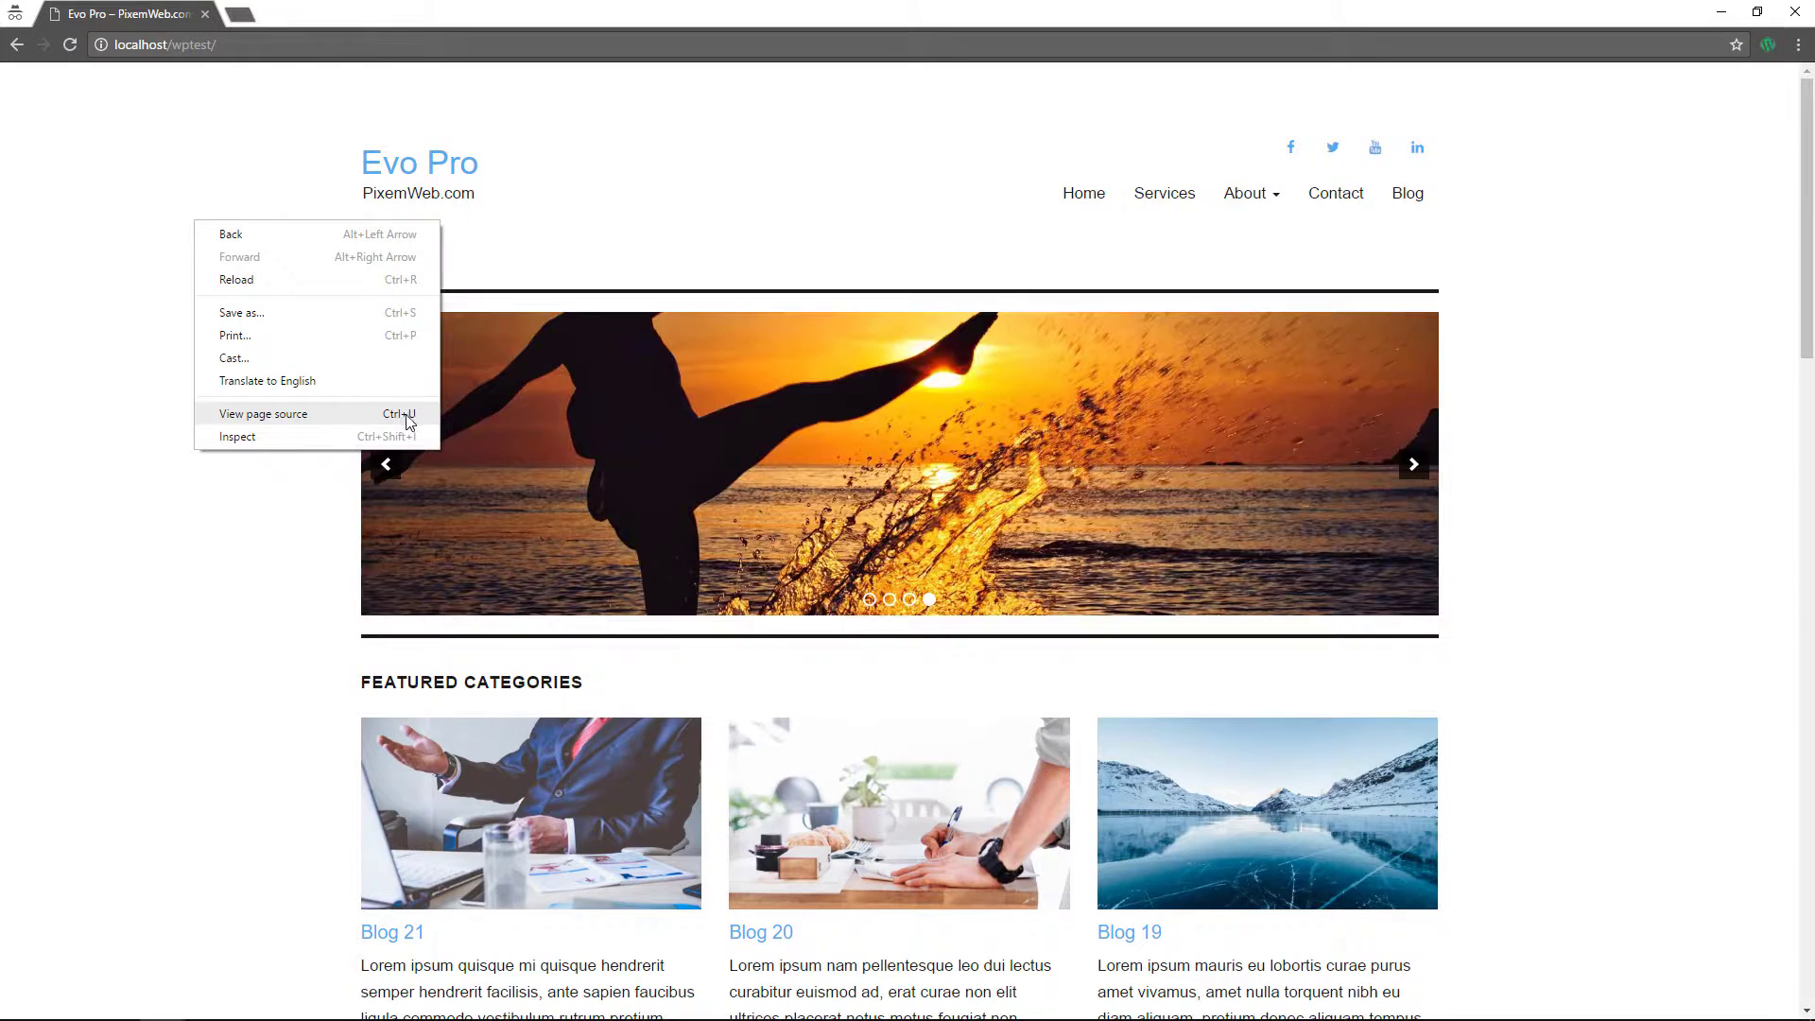
left_click(359, 419)
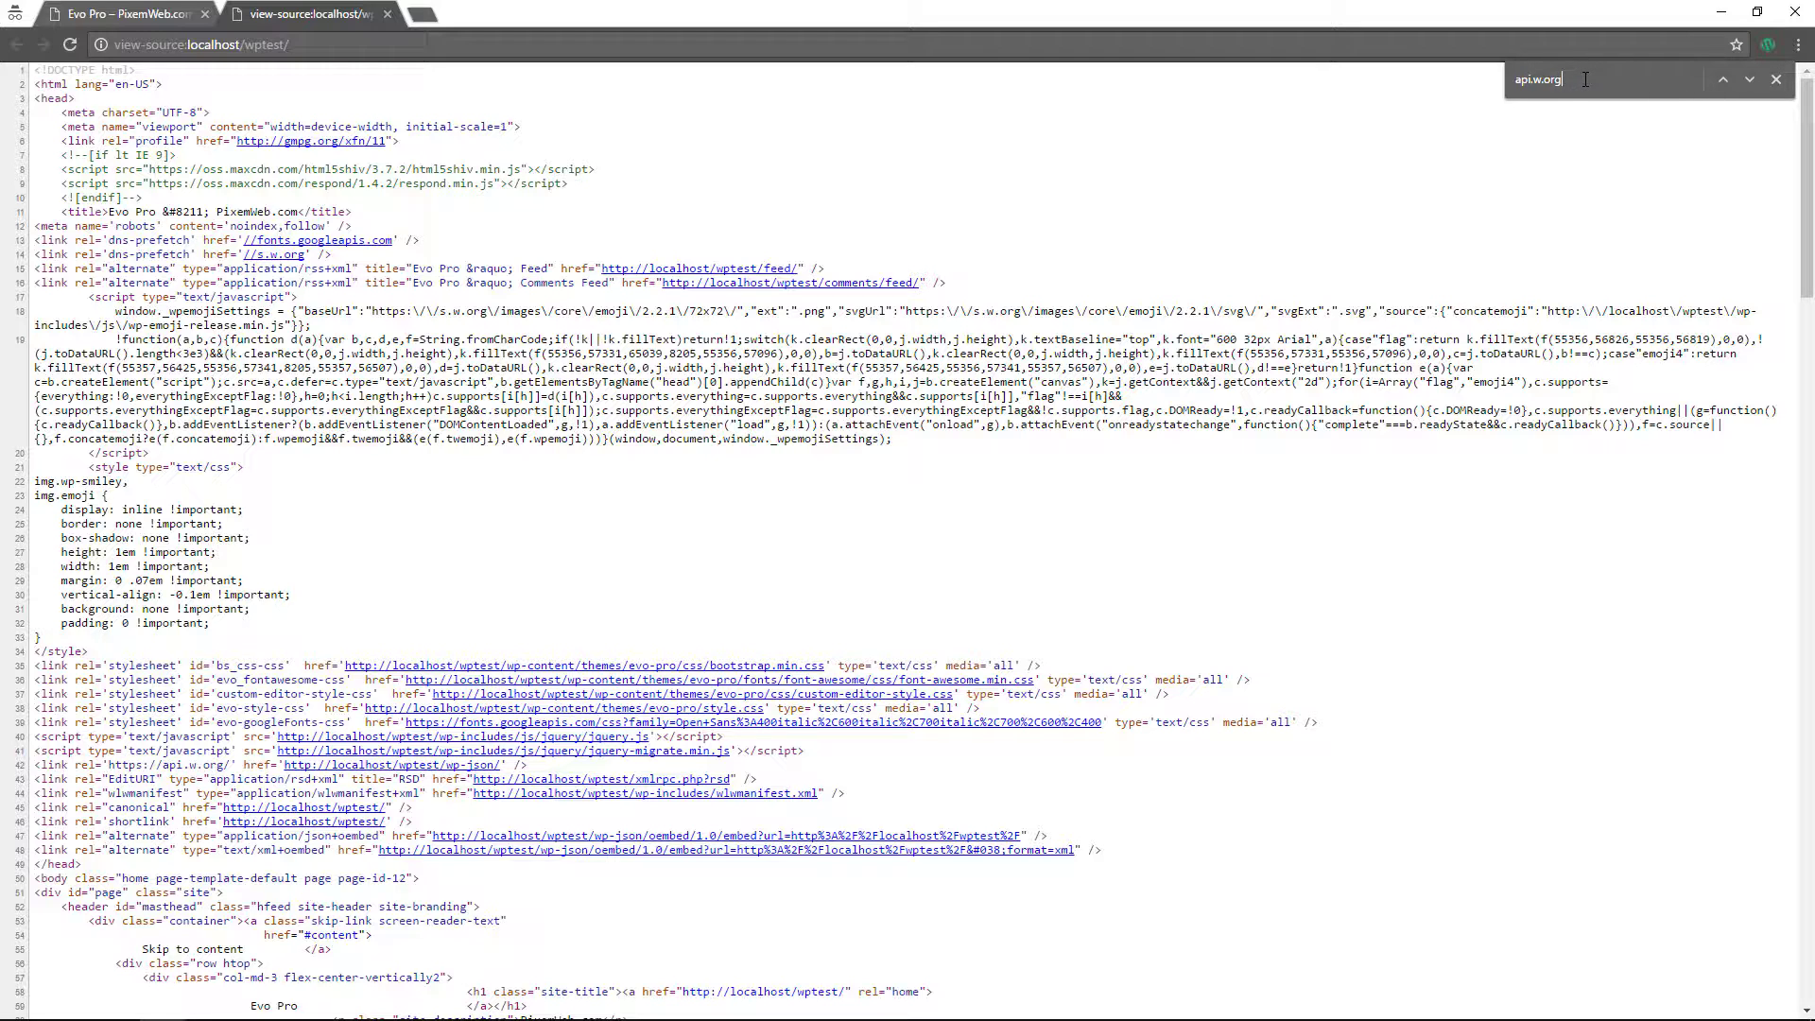
key("Return")
scroll(232, 502, "down", 4)
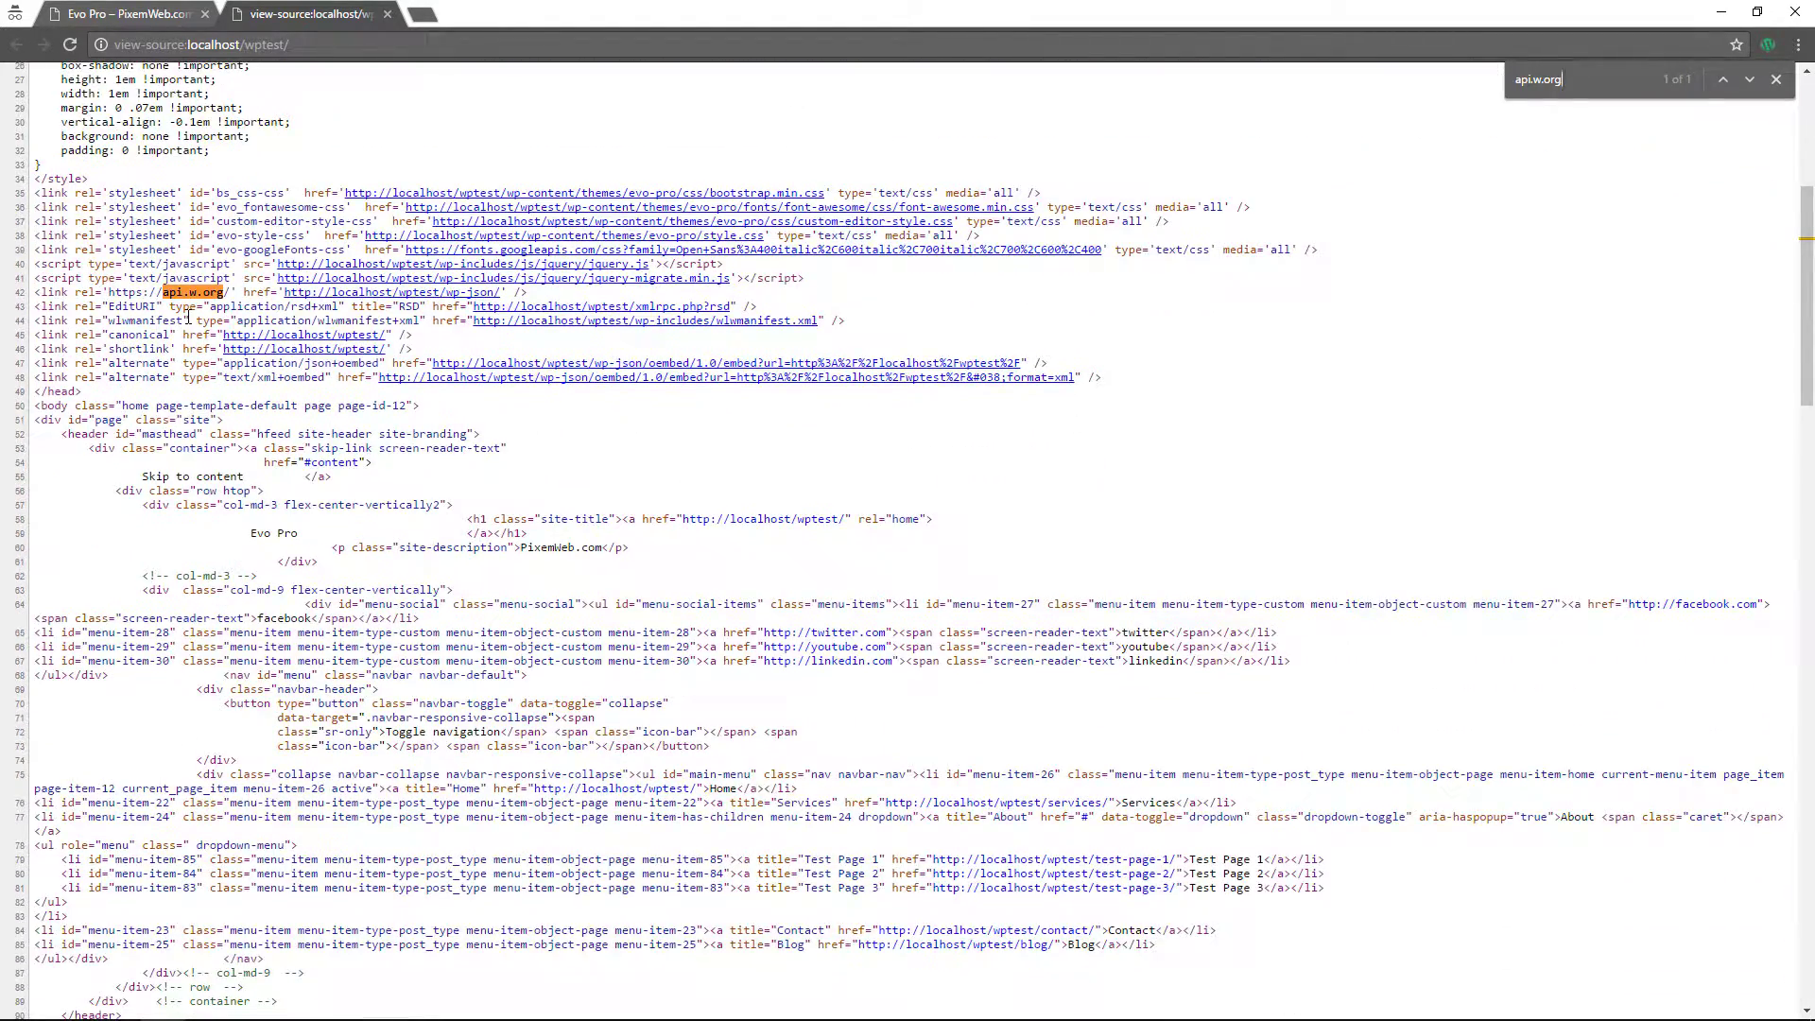
key("ctrl+plus")
key("ctrl+plus")
key("ctrl+plus")
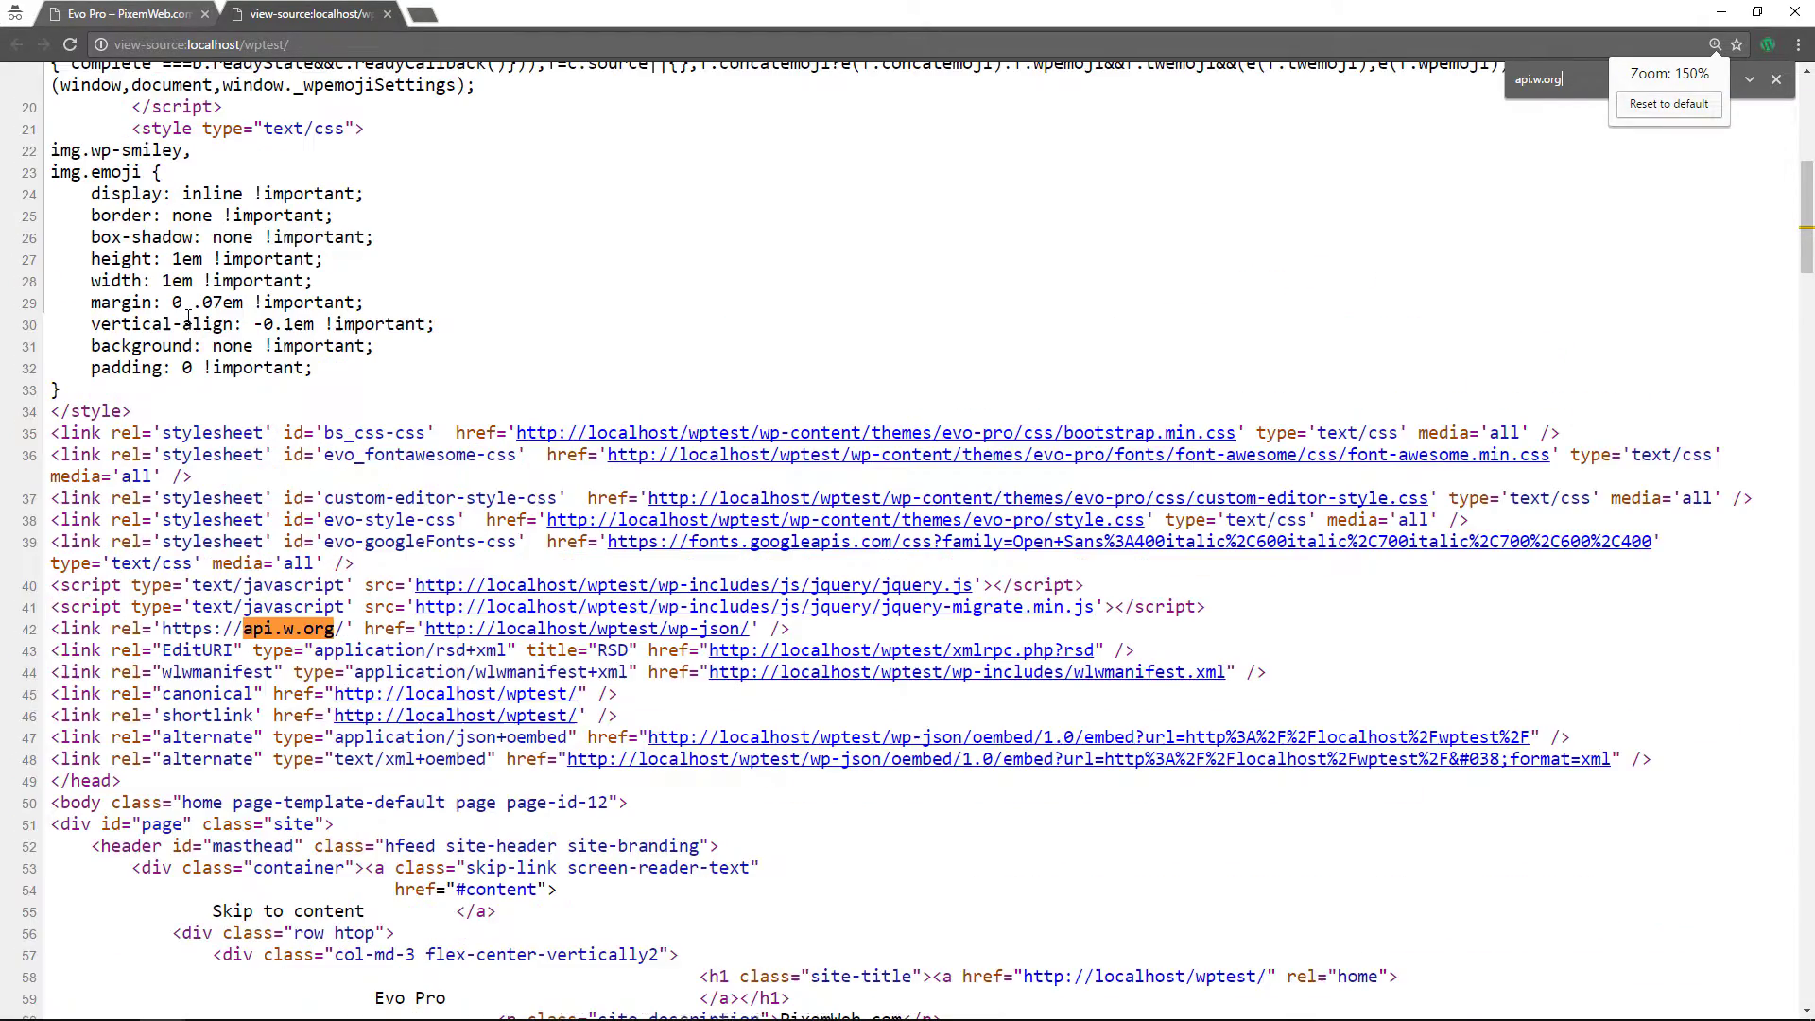
scroll(187, 317, "down", 2)
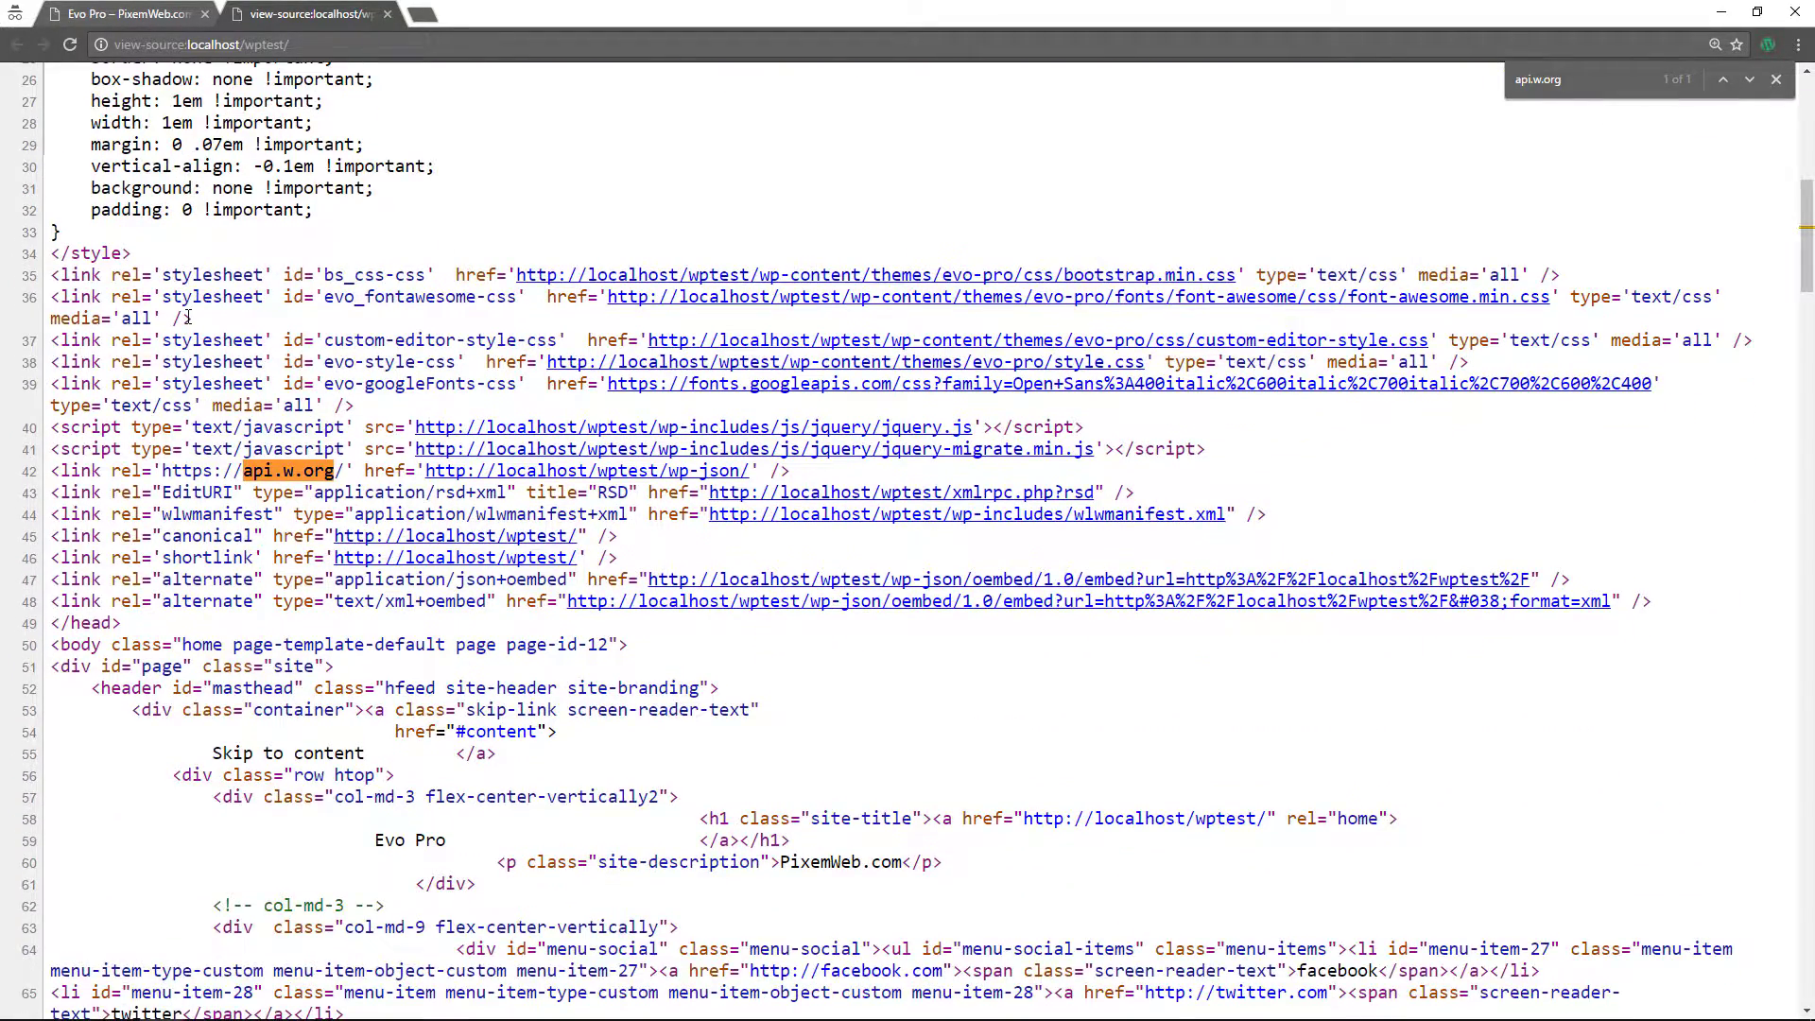
scroll(187, 317, "down", 2)
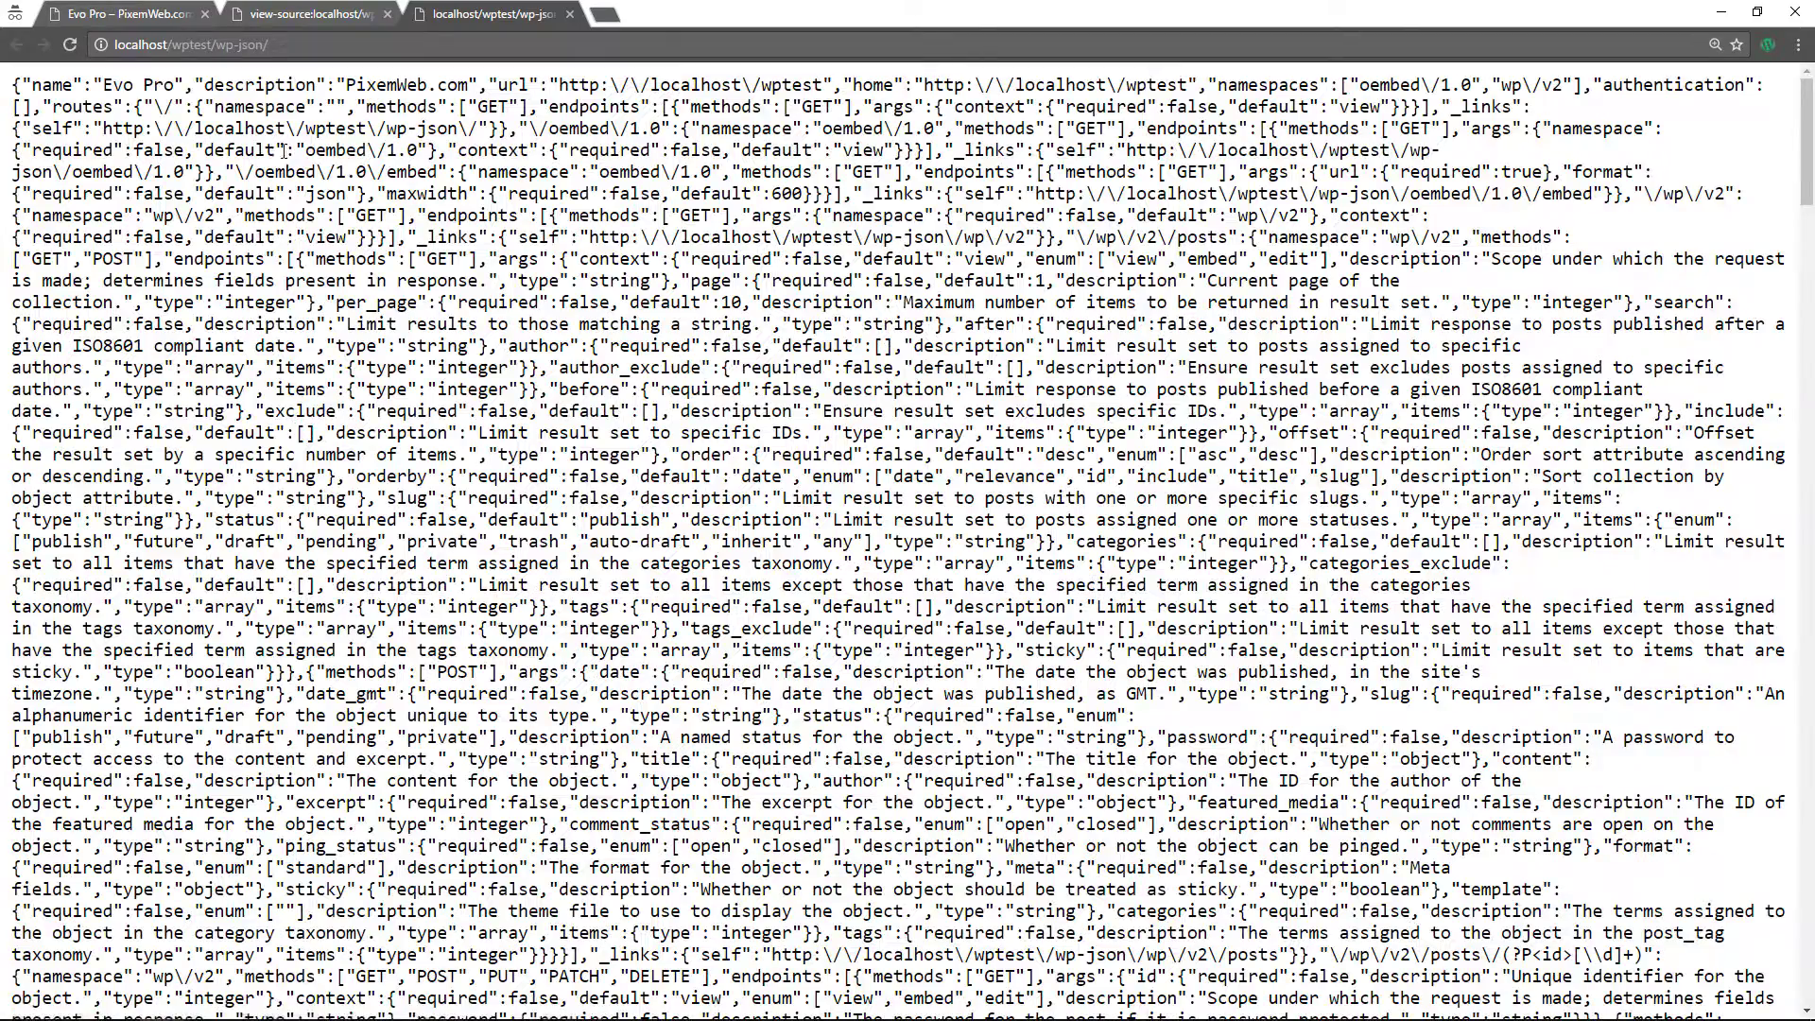
- Scan the wp-json REST output, close it and the source tab, and reset zoom to 100%
scroll(1018, 804, "down", 5)
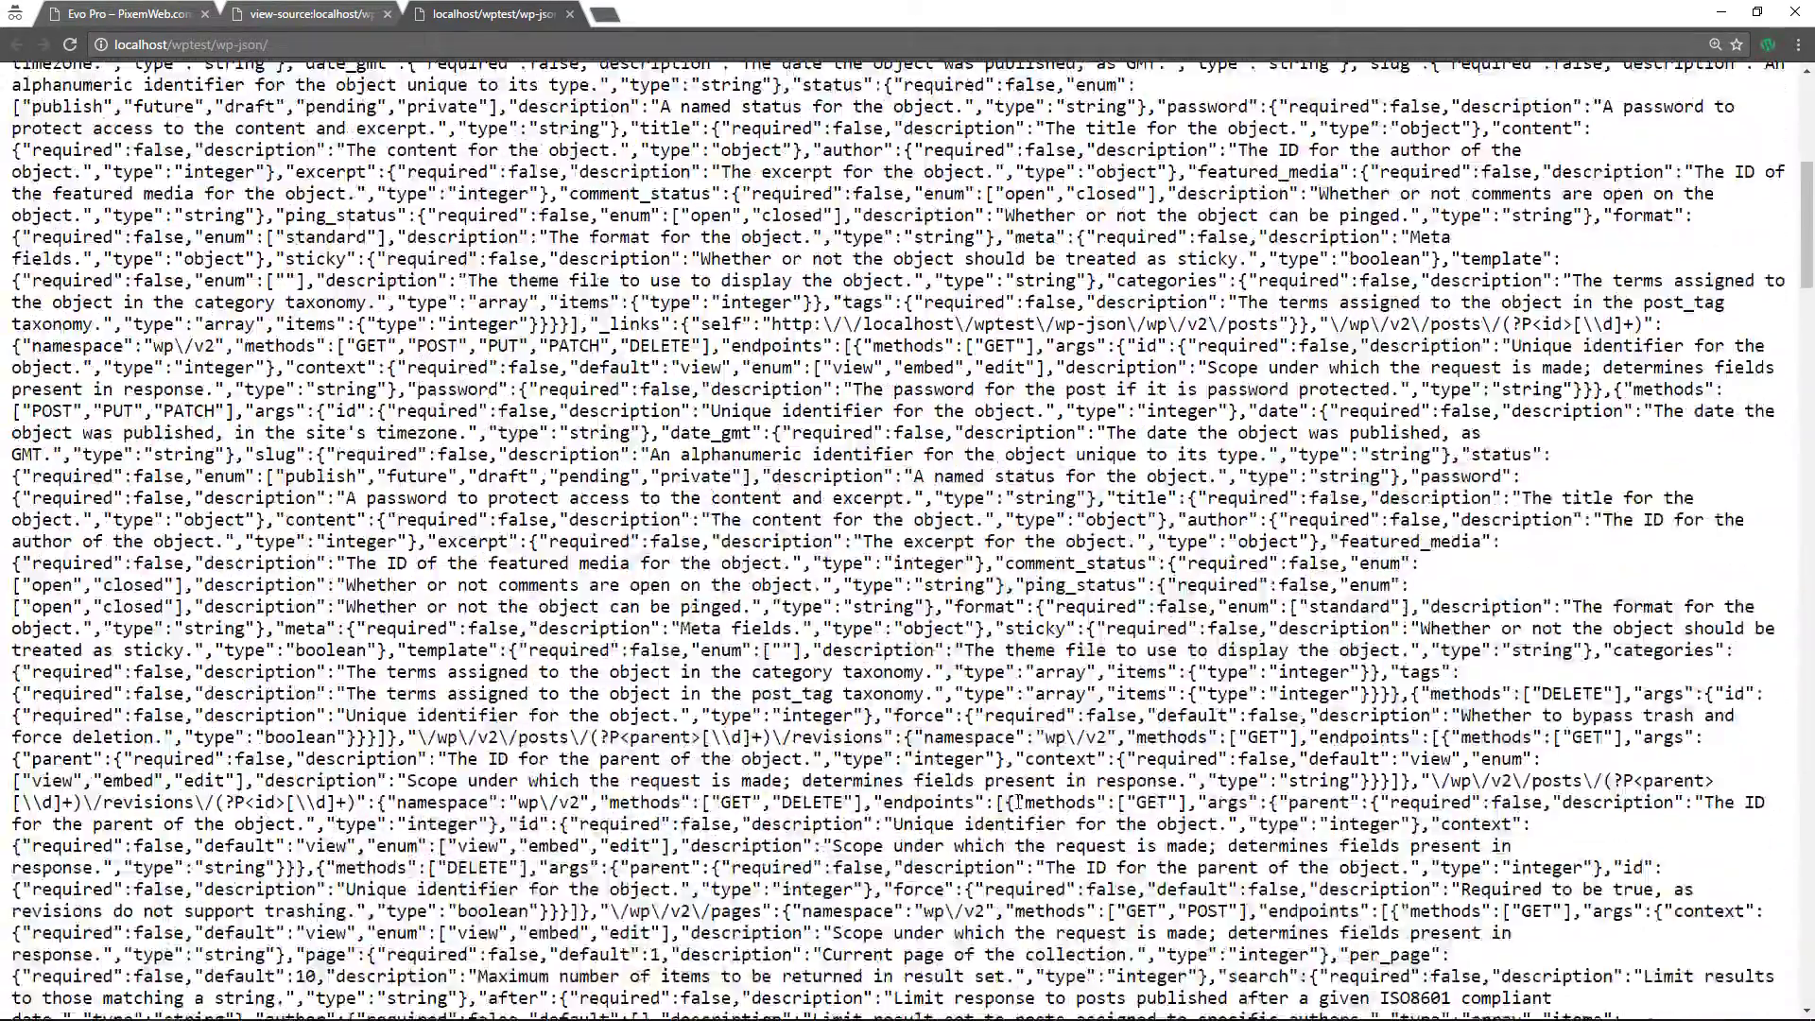
scroll(1019, 804, "up", 7)
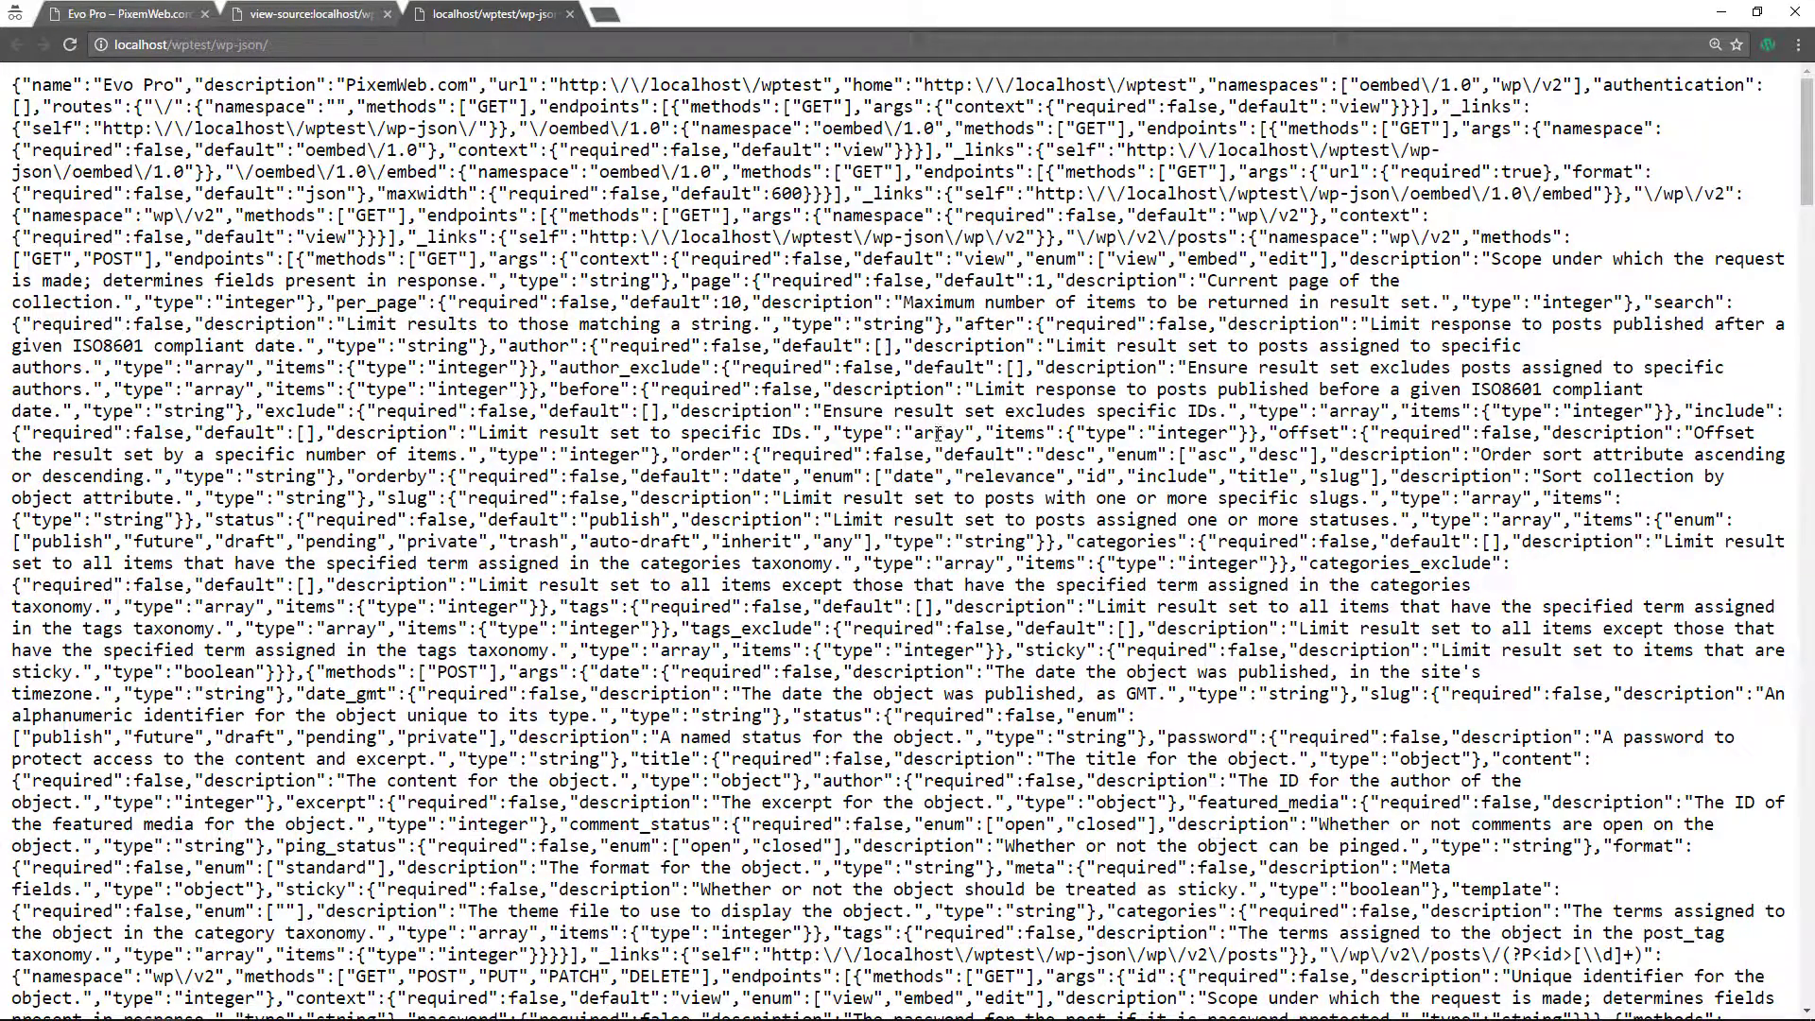
left_click(568, 15)
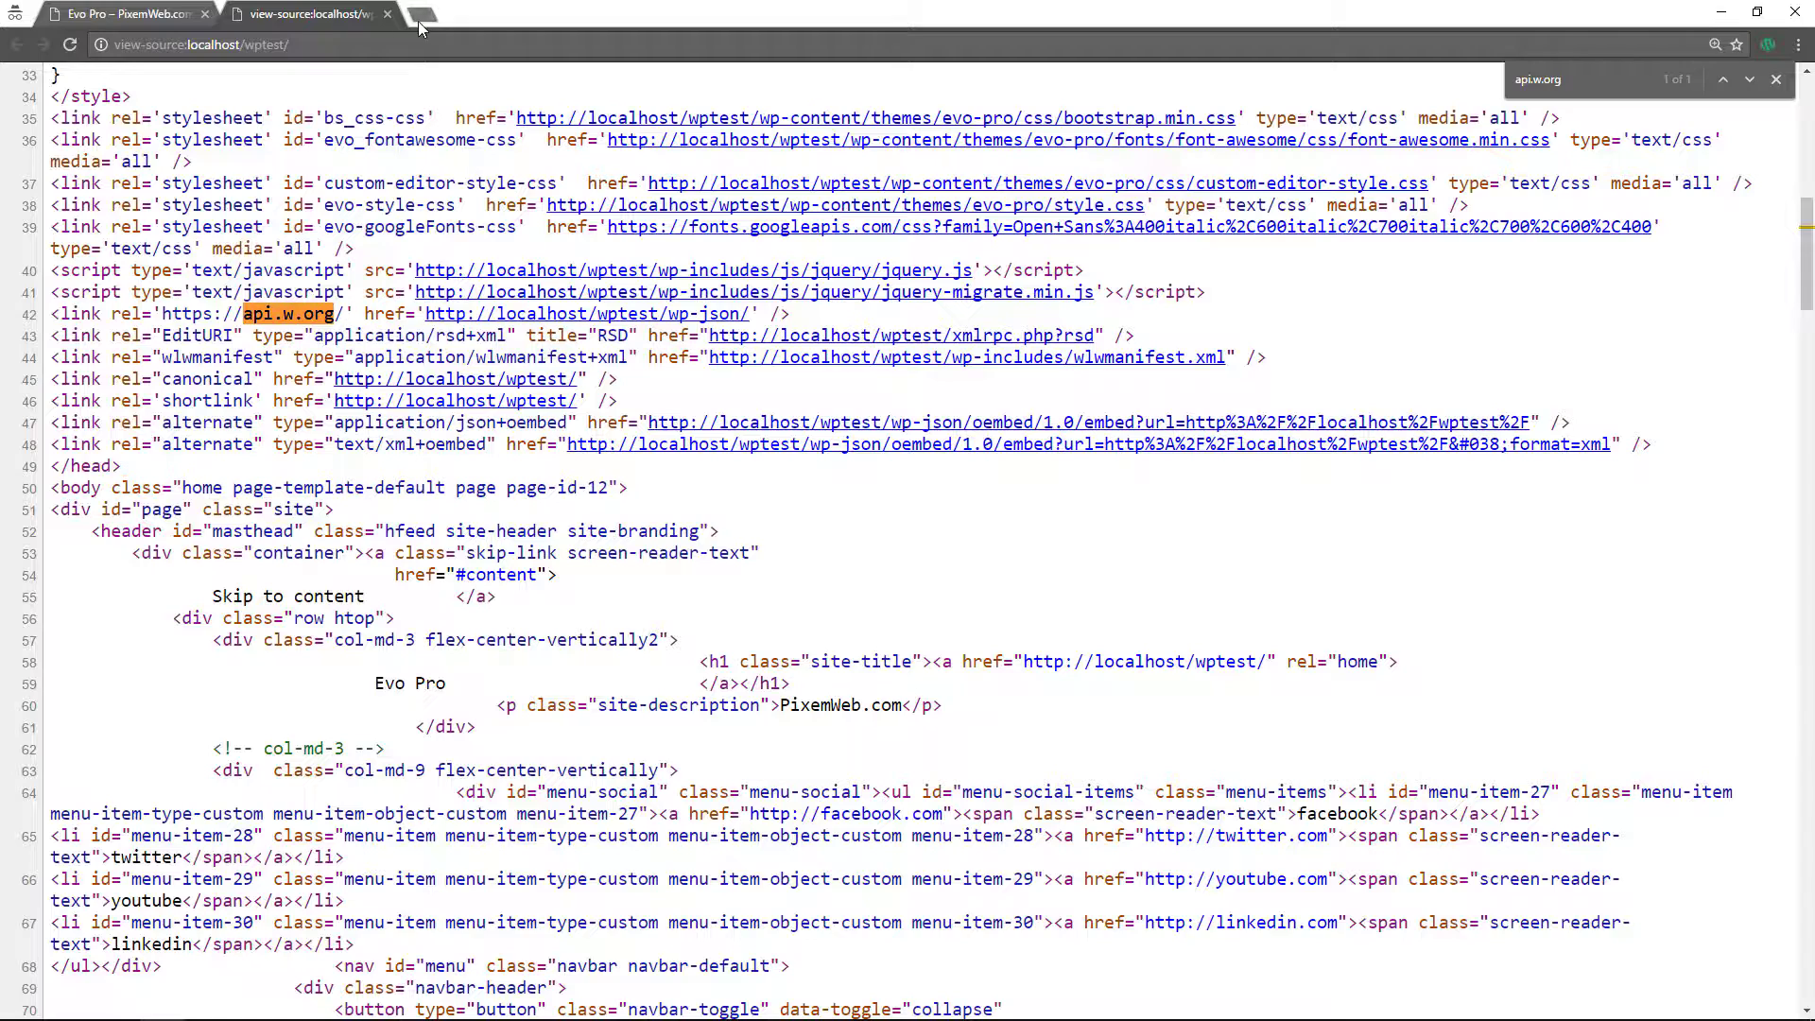
left_click(387, 14)
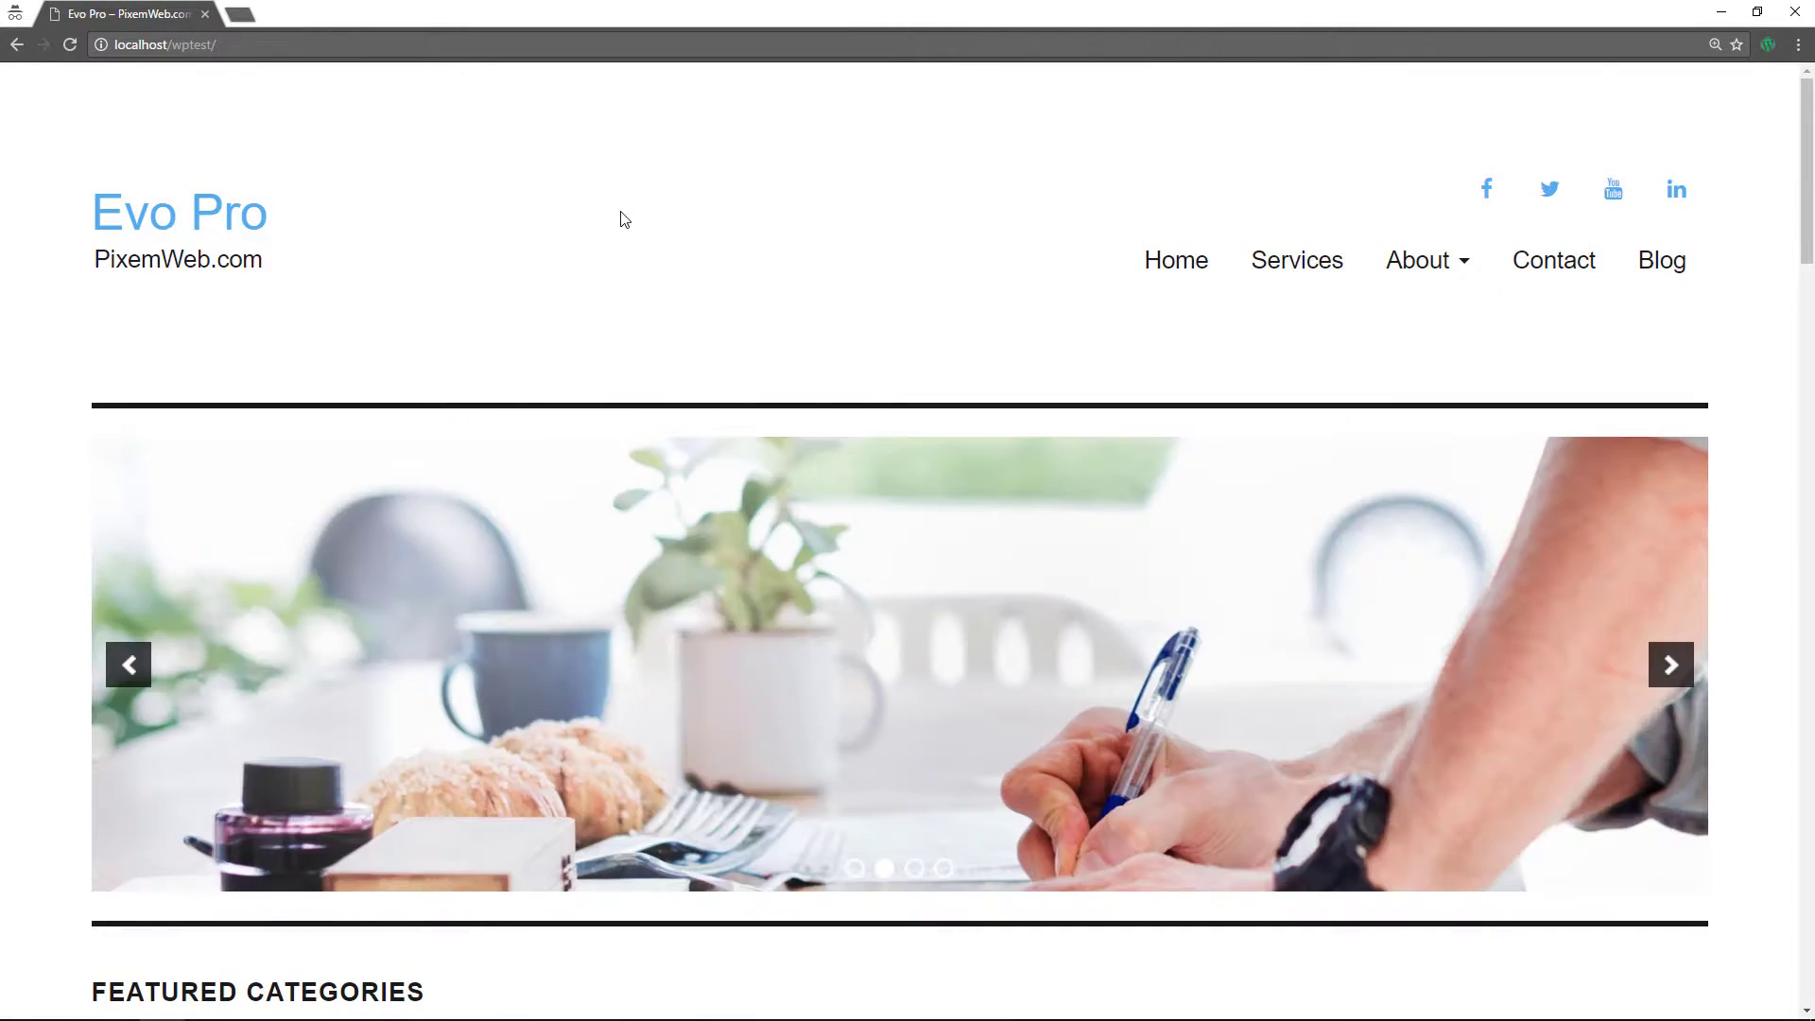
key("ctrl+0")
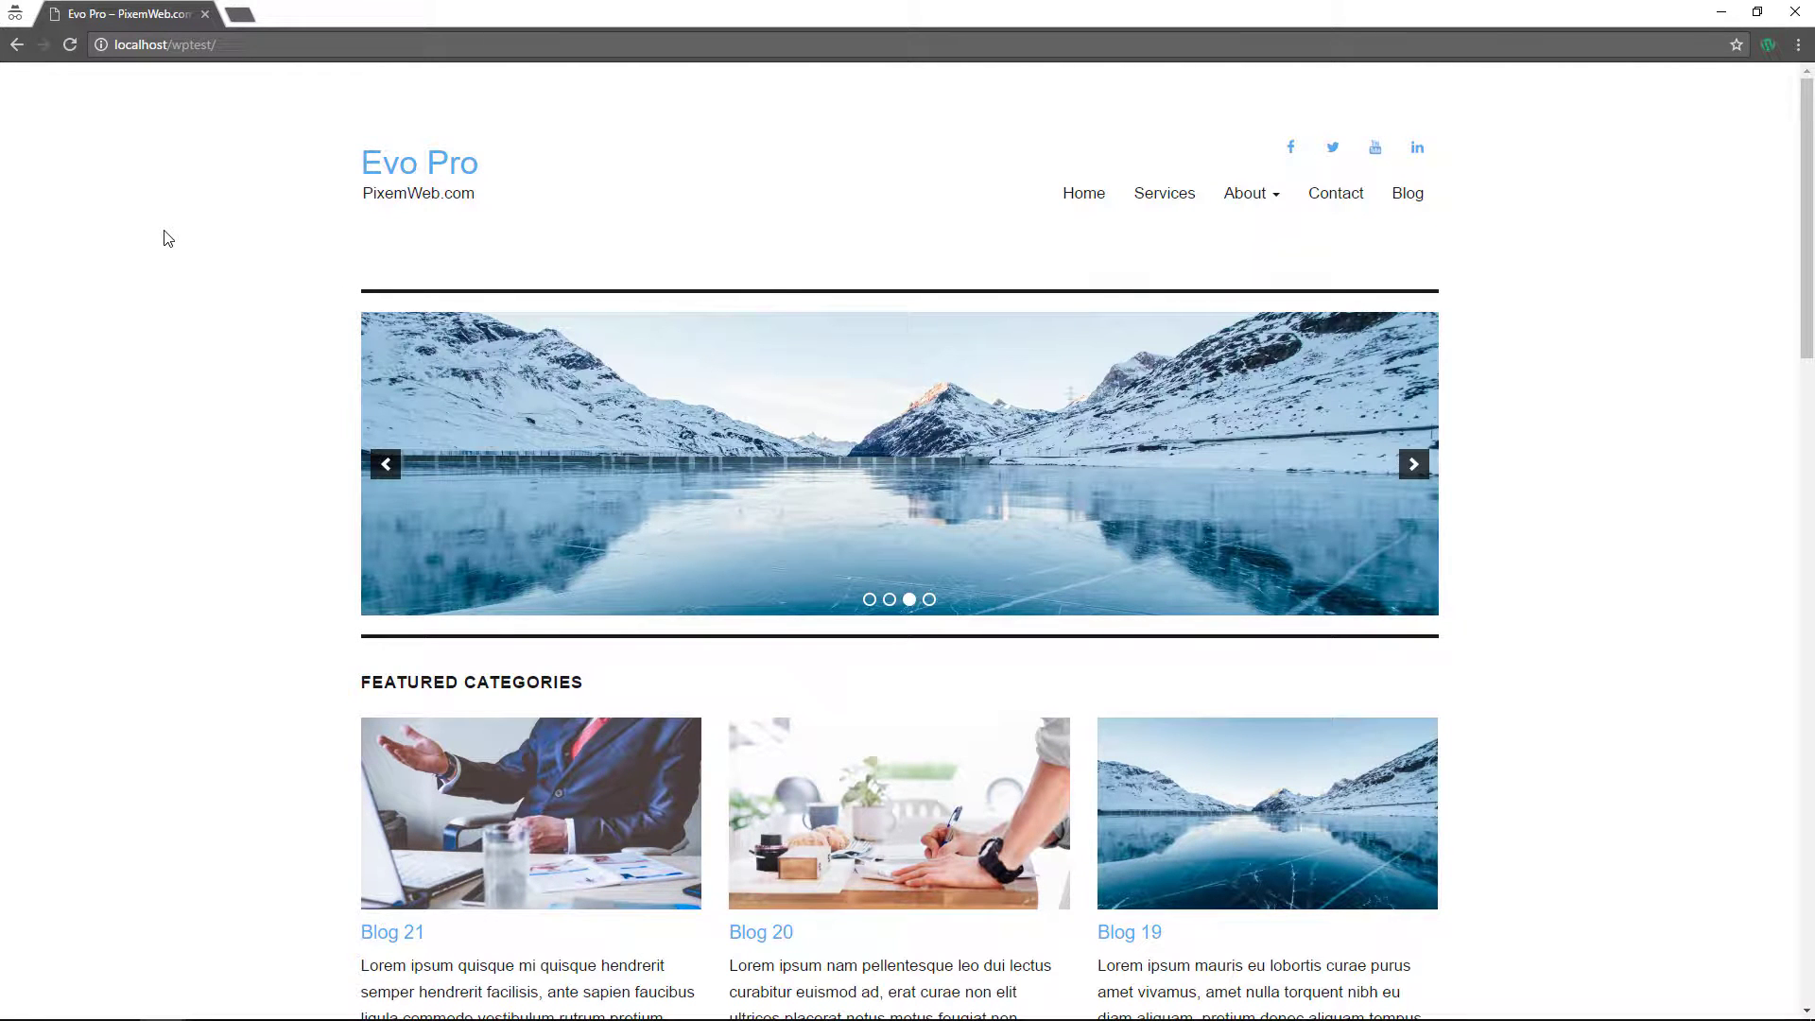
- In Atom, select the commented remove_api code on lines 90–95 of functions.php
key("alt+Tab")
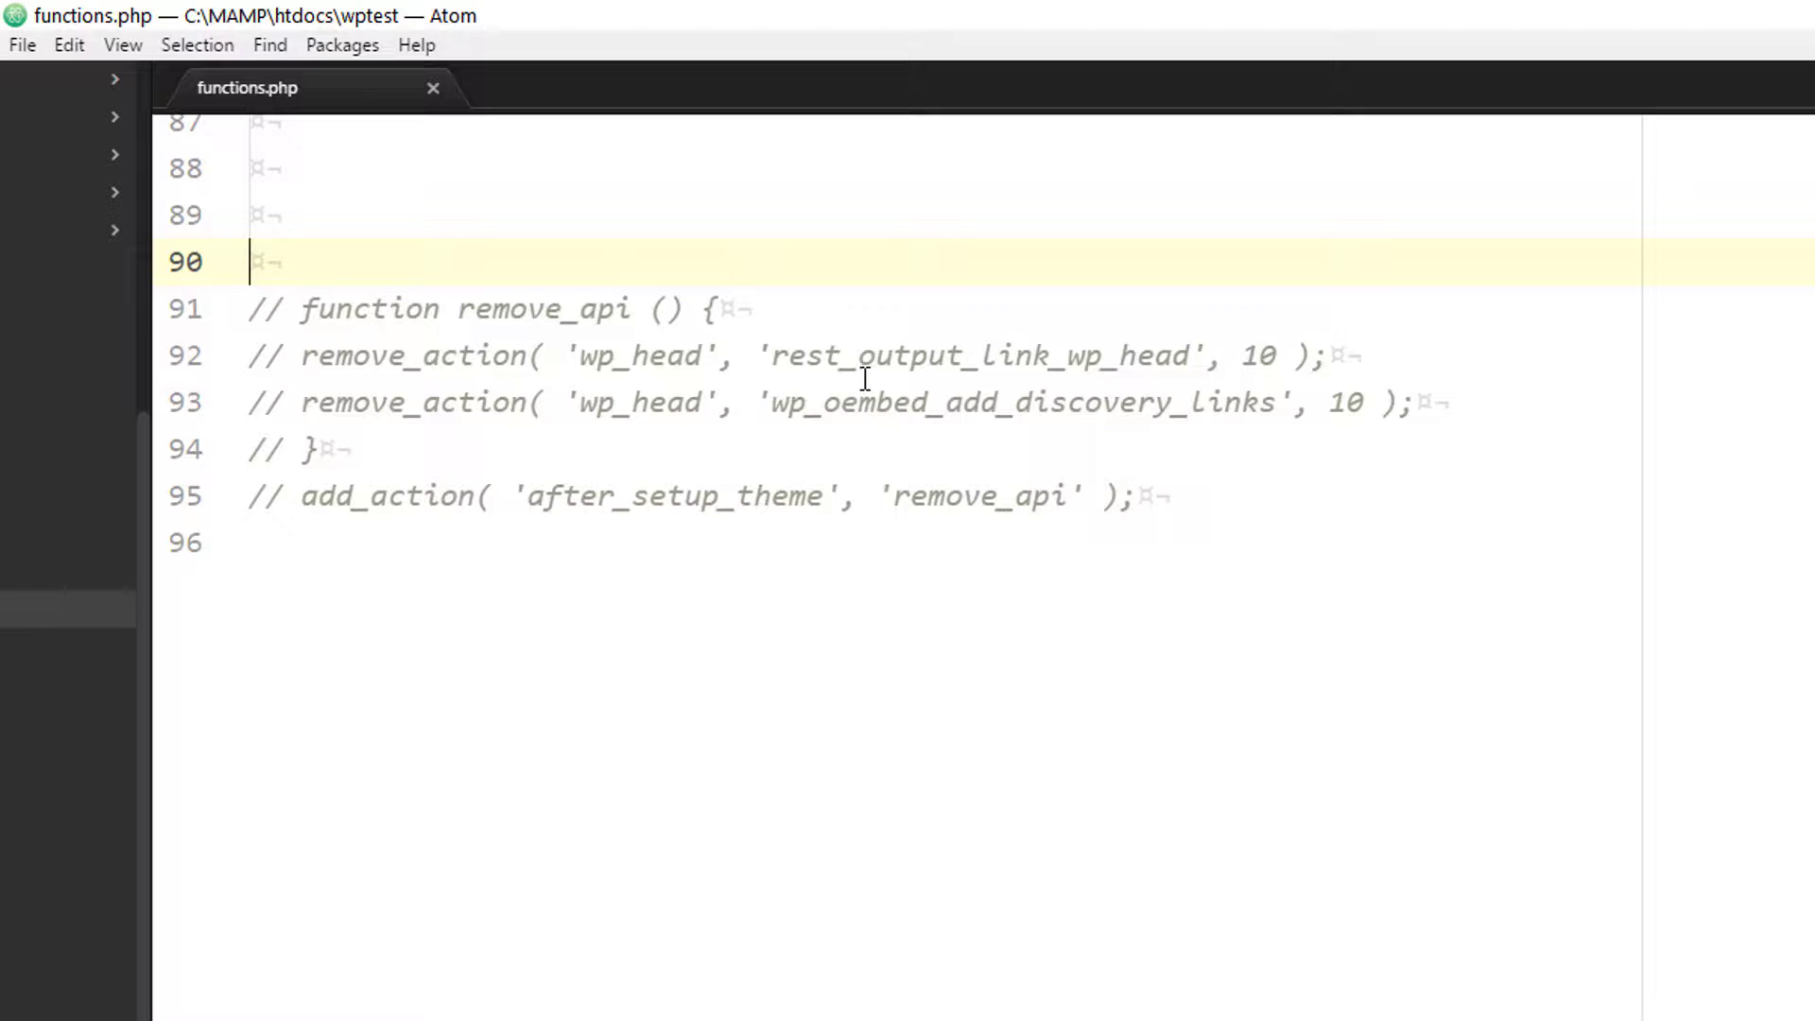
left_click(1182, 506)
left_click_drag(1058, 473, 268, 273)
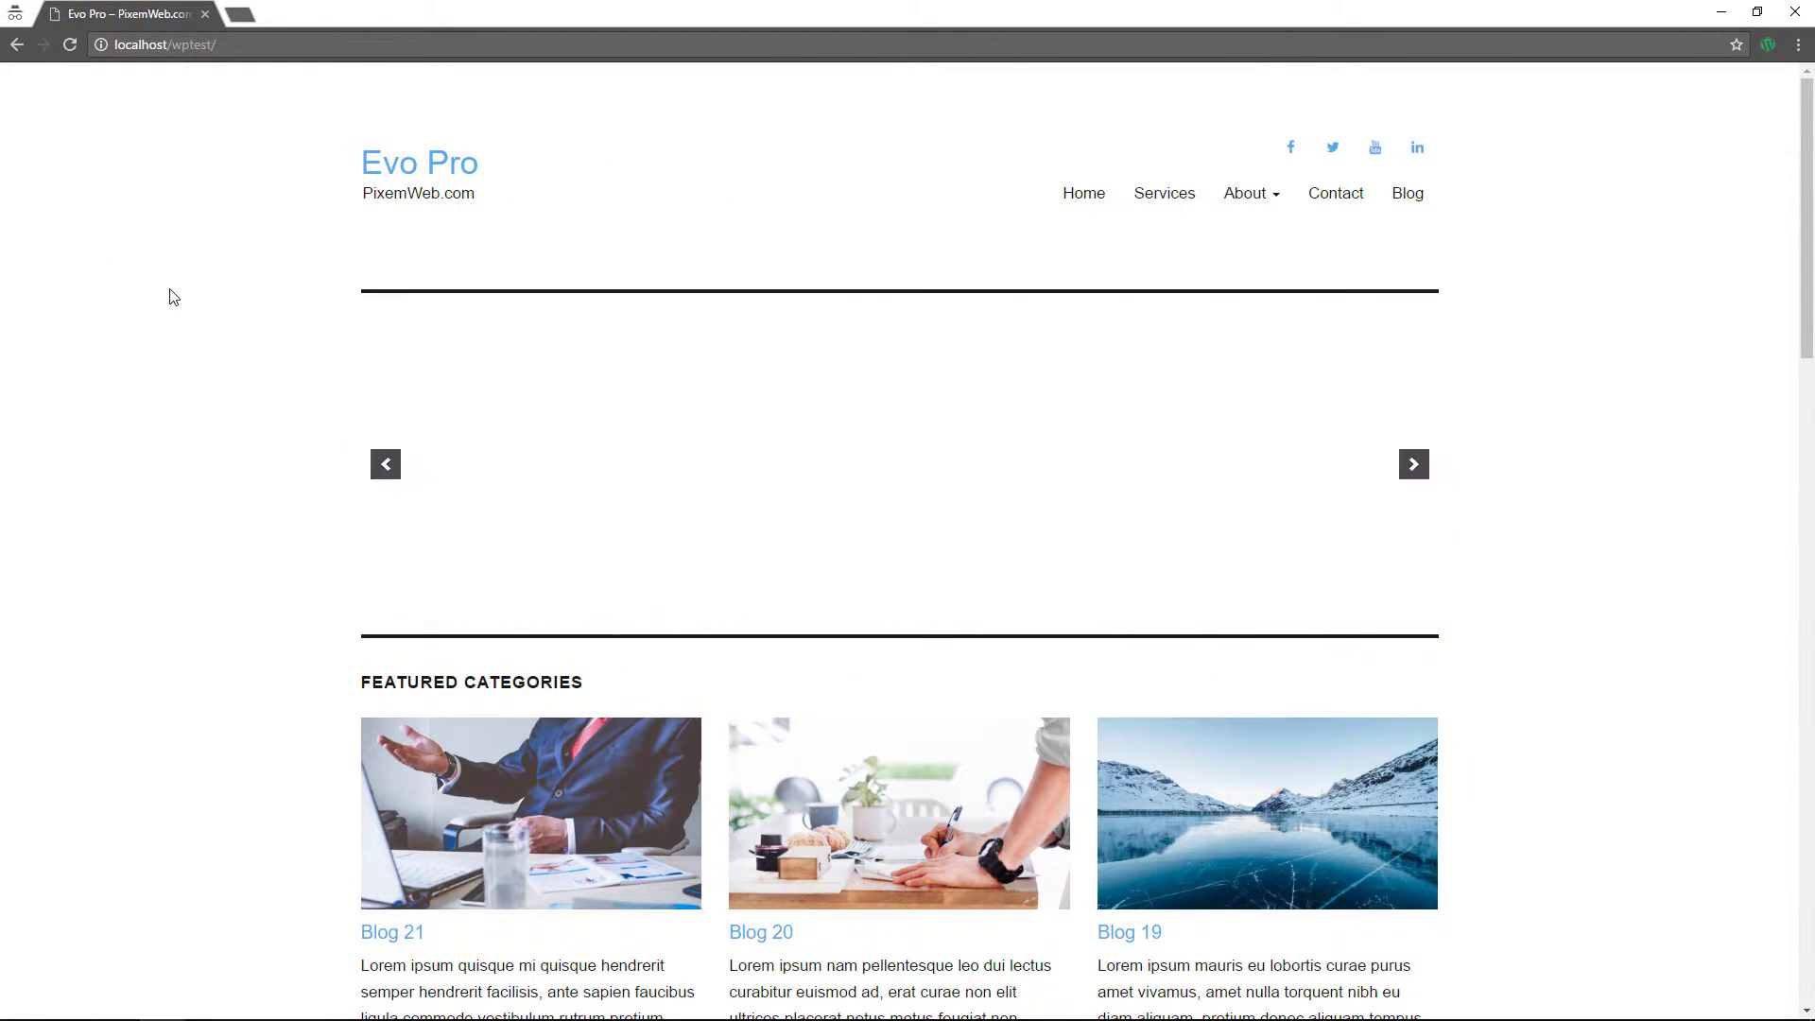
- Reload the homepage and search its new page source for api.w.org, finding 0 of 0 matches
key("F5")
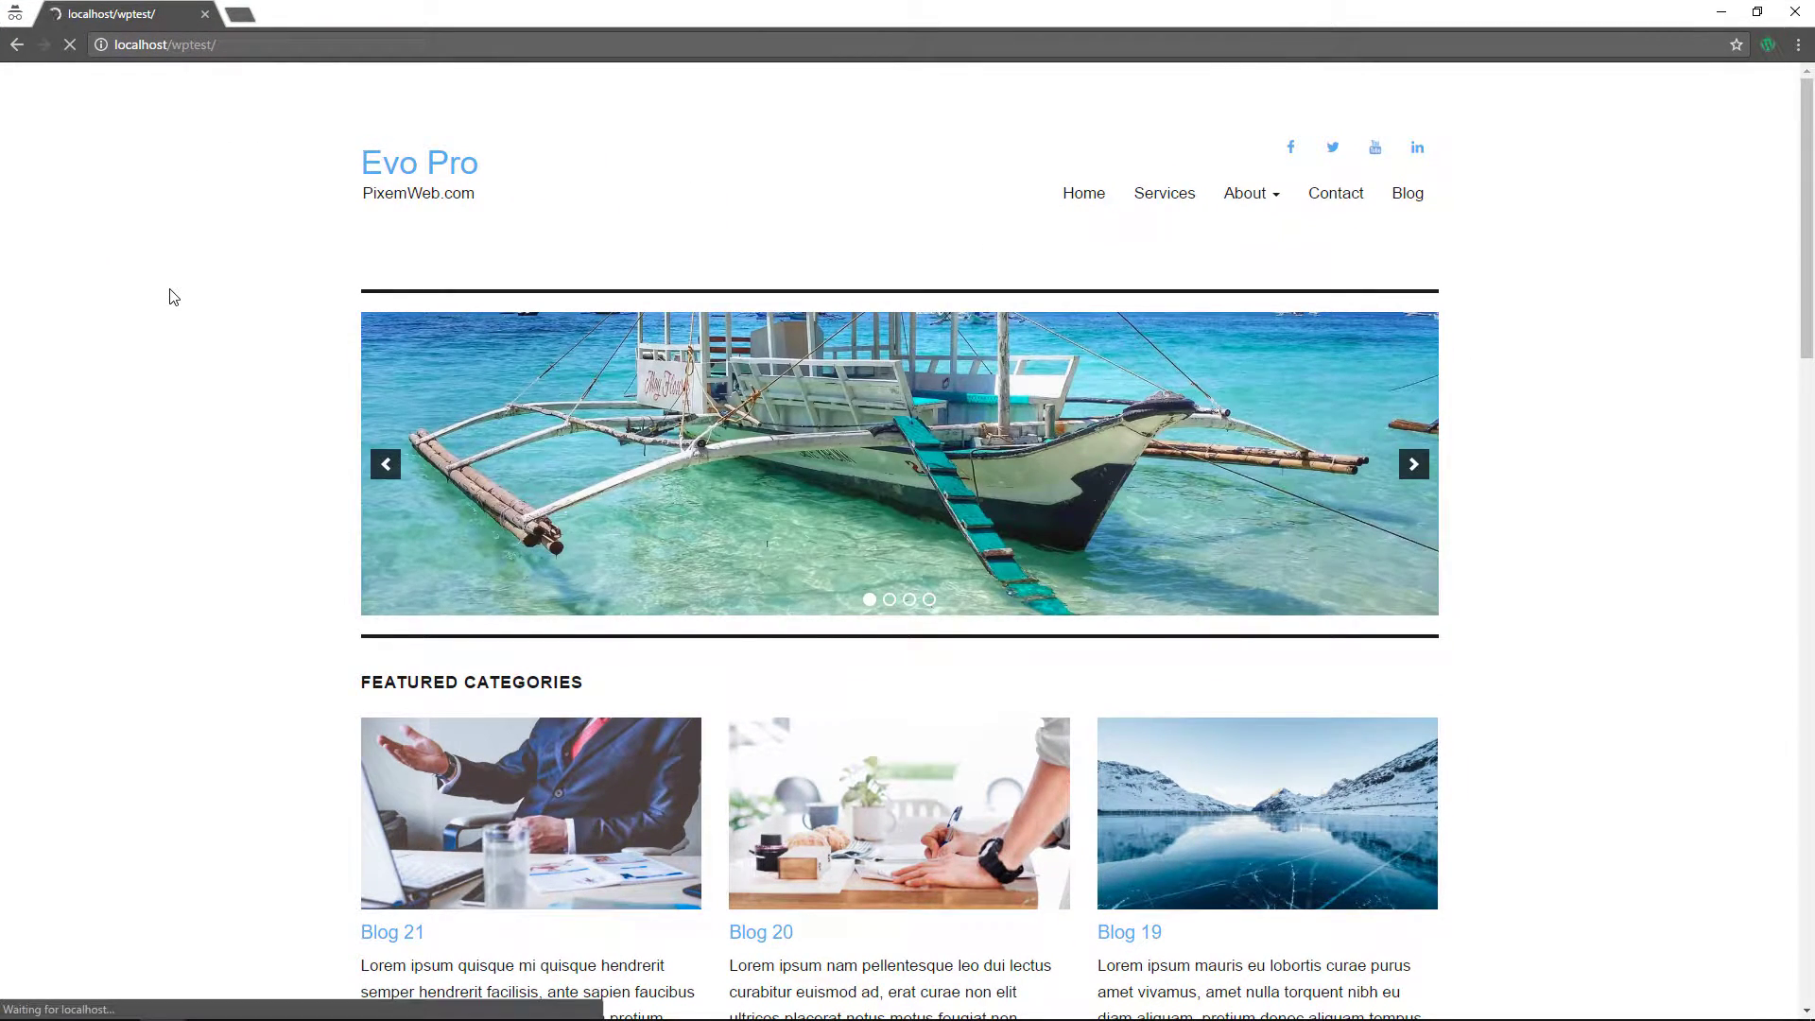
right_click(173, 274)
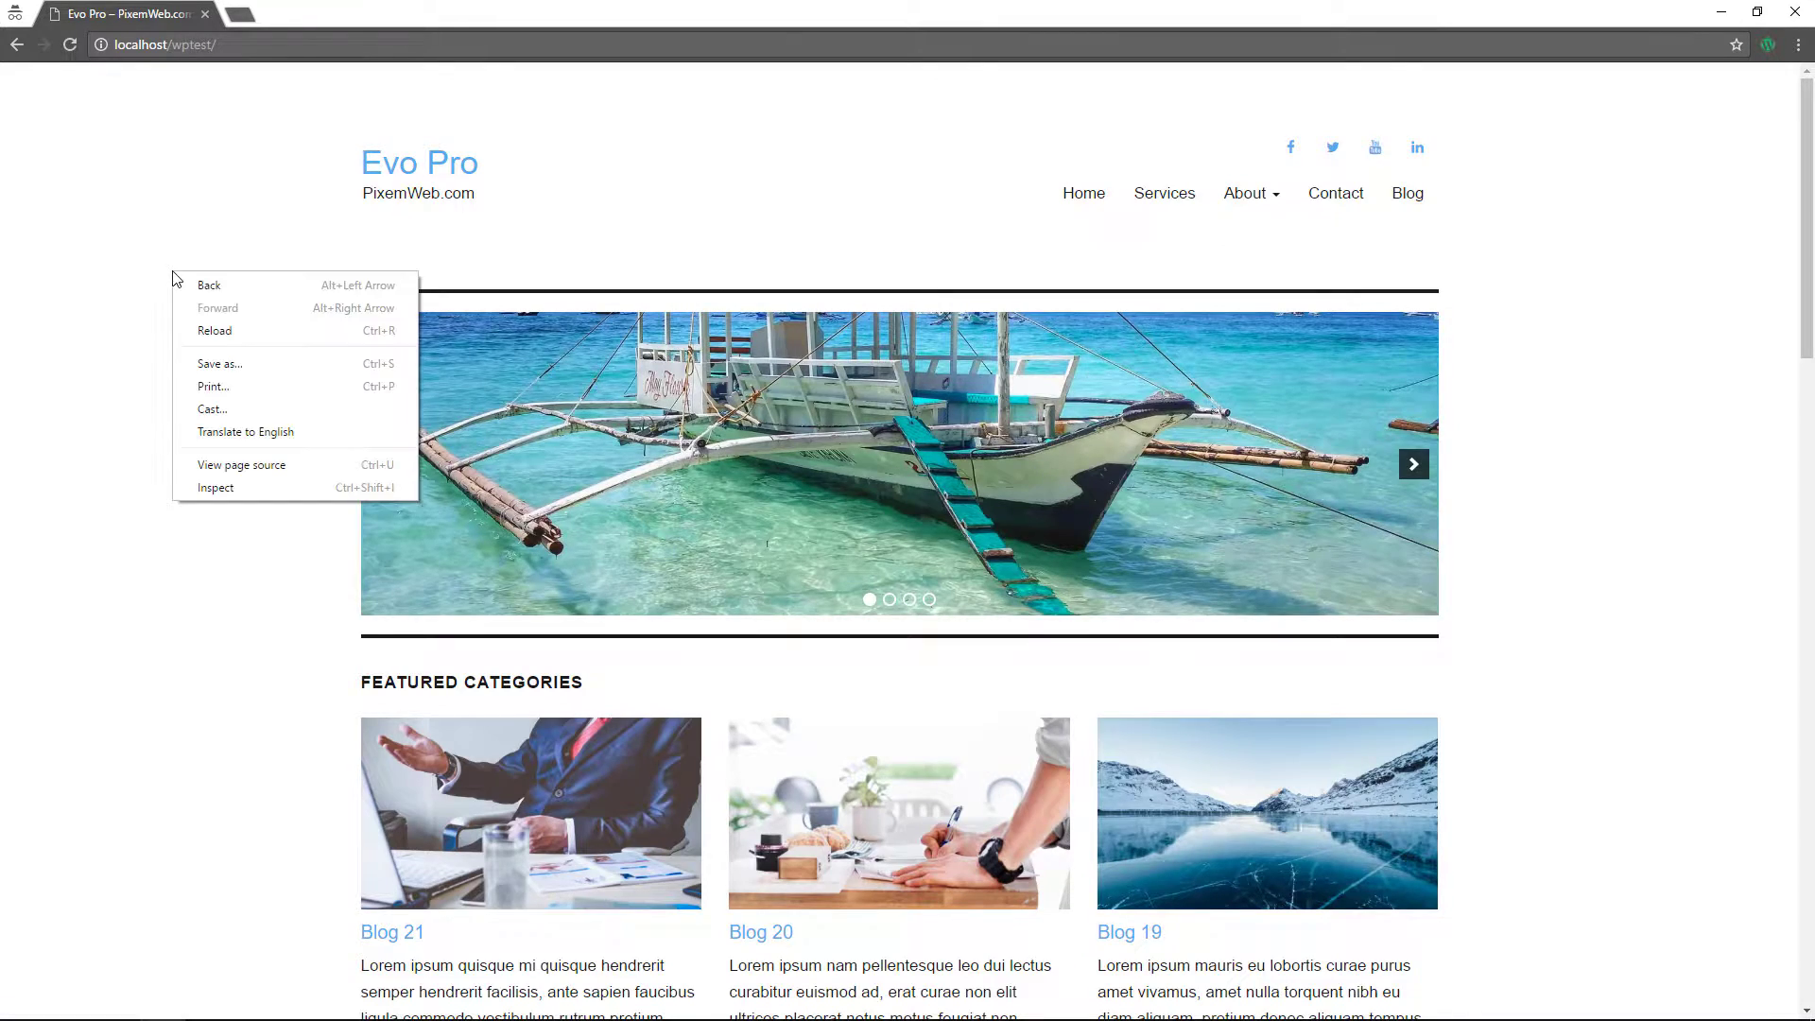
left_click(275, 464)
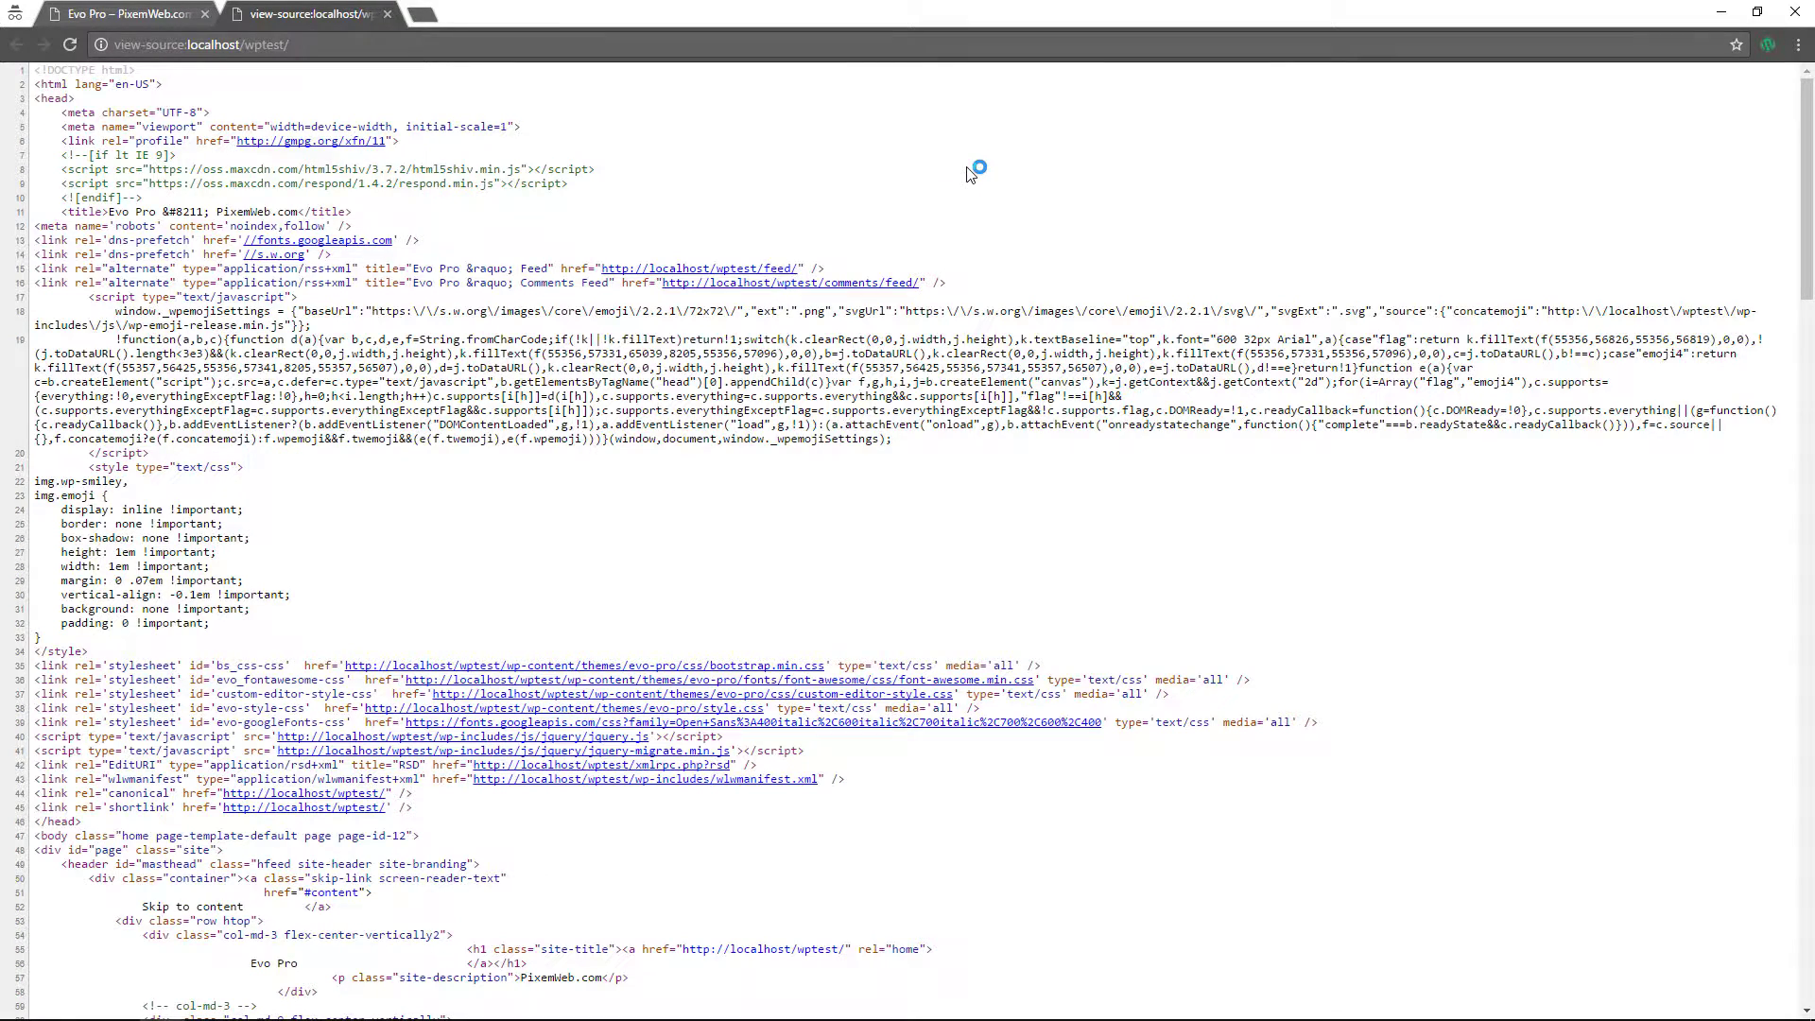
key("ctrl+f")
left_click(1607, 76)
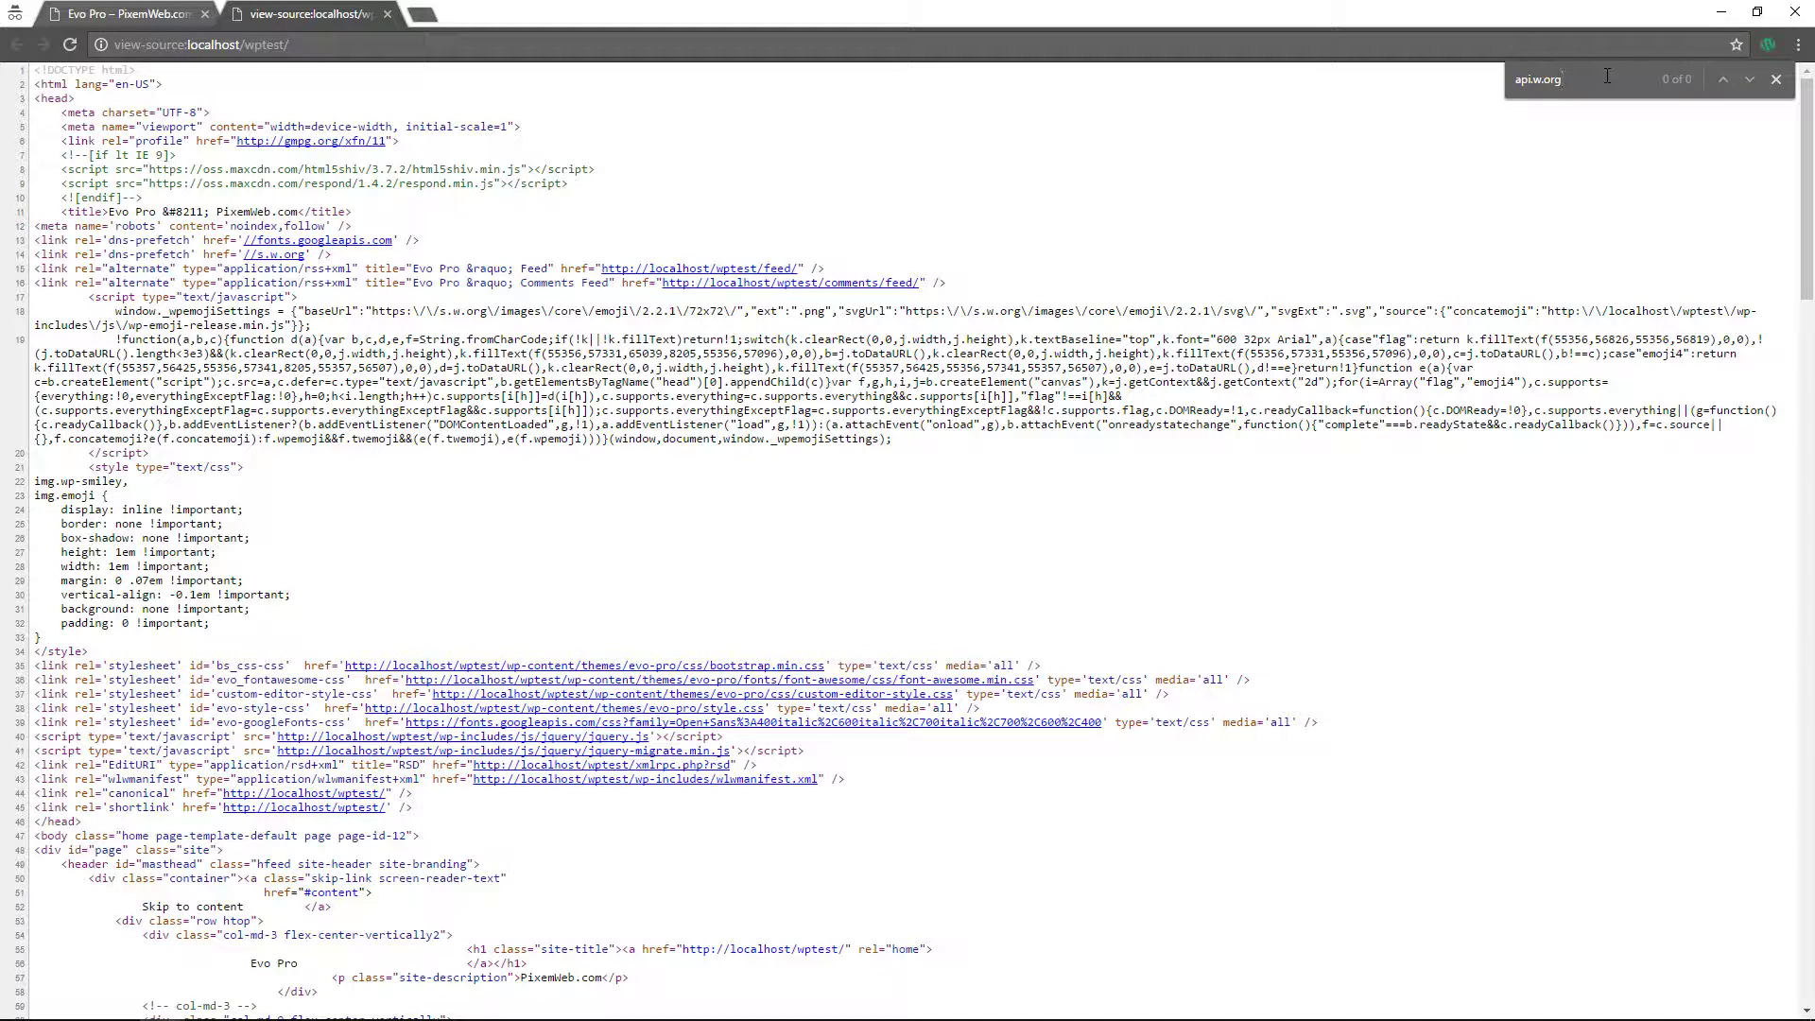
scroll(468, 564, "down", 2)
scroll(468, 565, "down", 1)
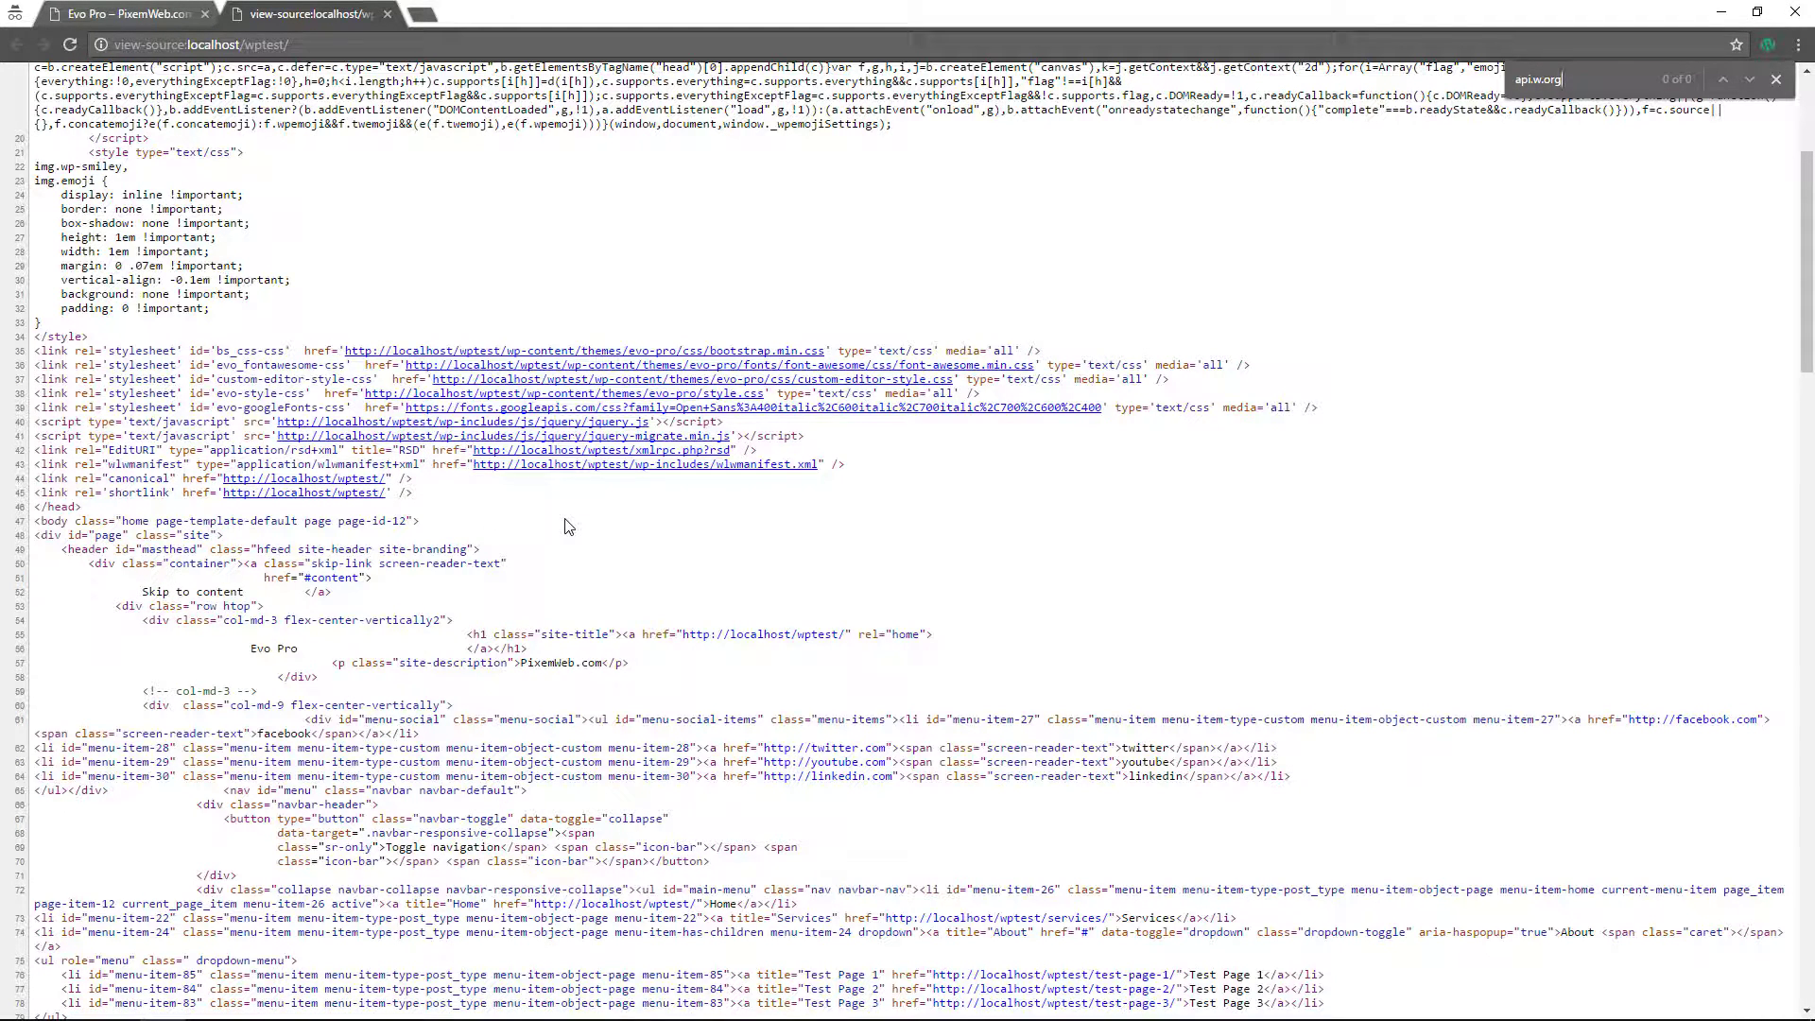
scroll(569, 526, "up", 2)
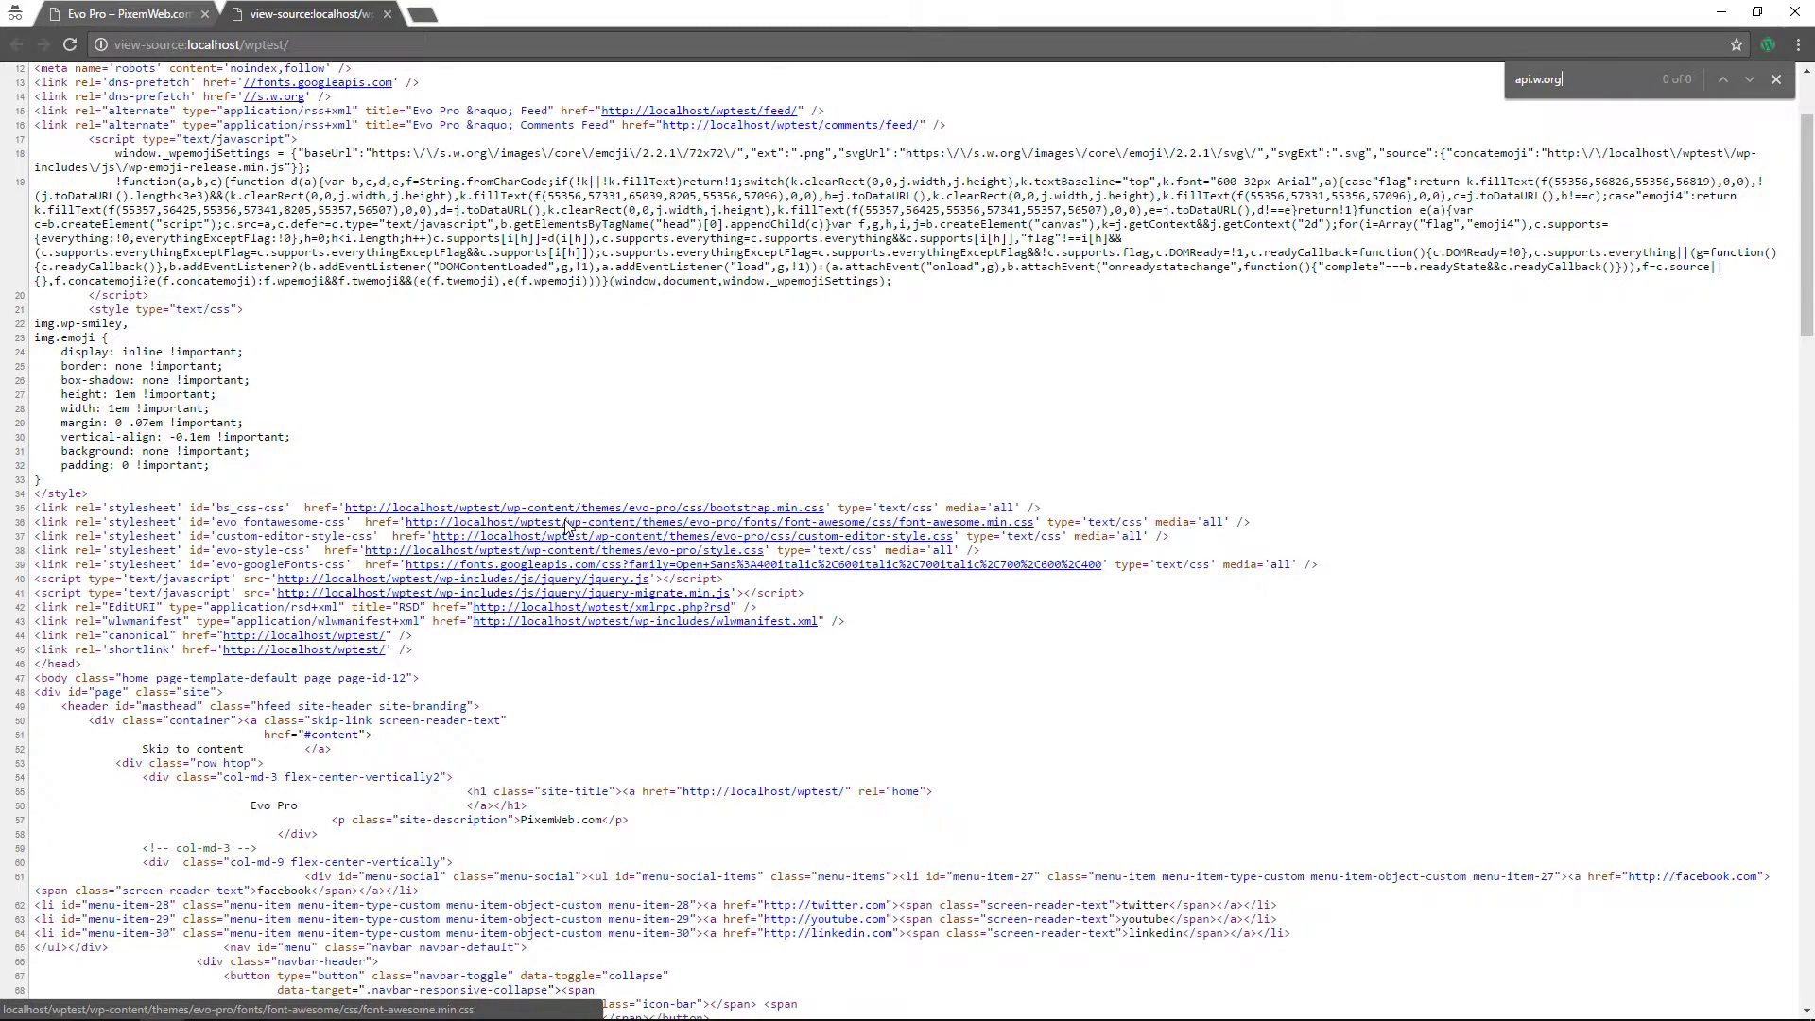
scroll(568, 527, "up", 3)
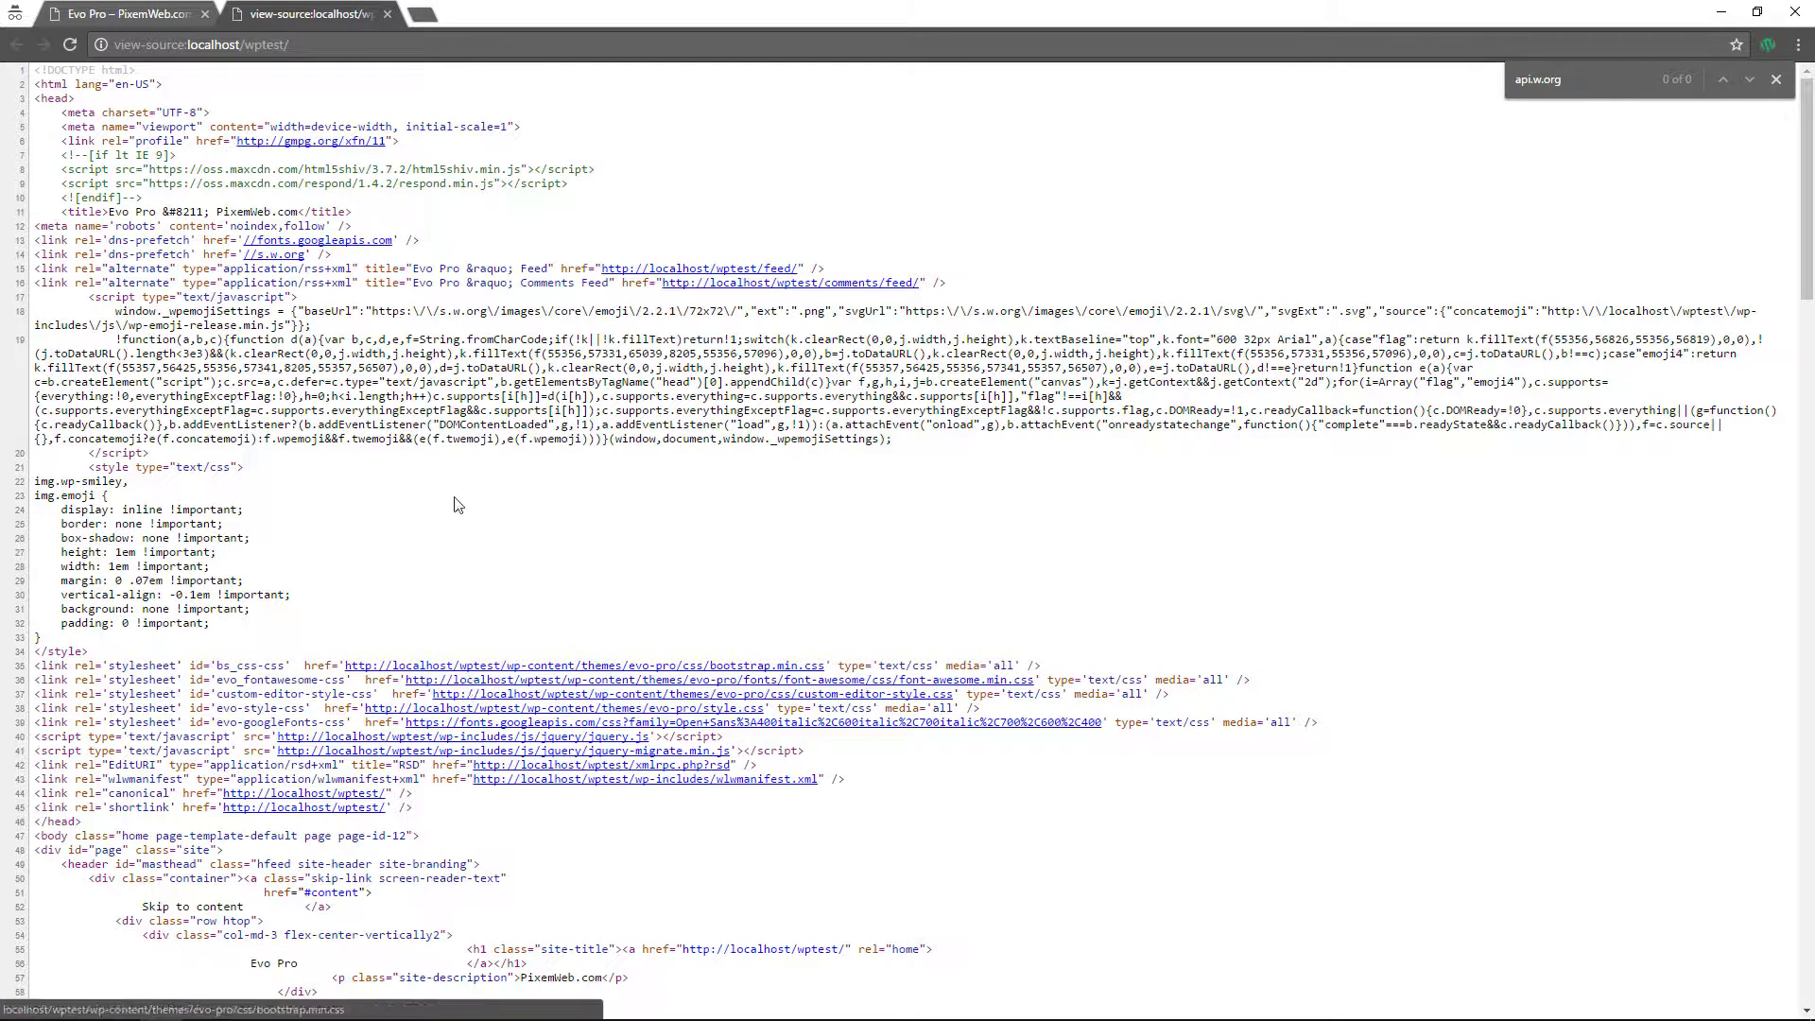
- Close the source tab, comment out remove_api lines 91–95 in functions.php, and save it
left_click(386, 14)
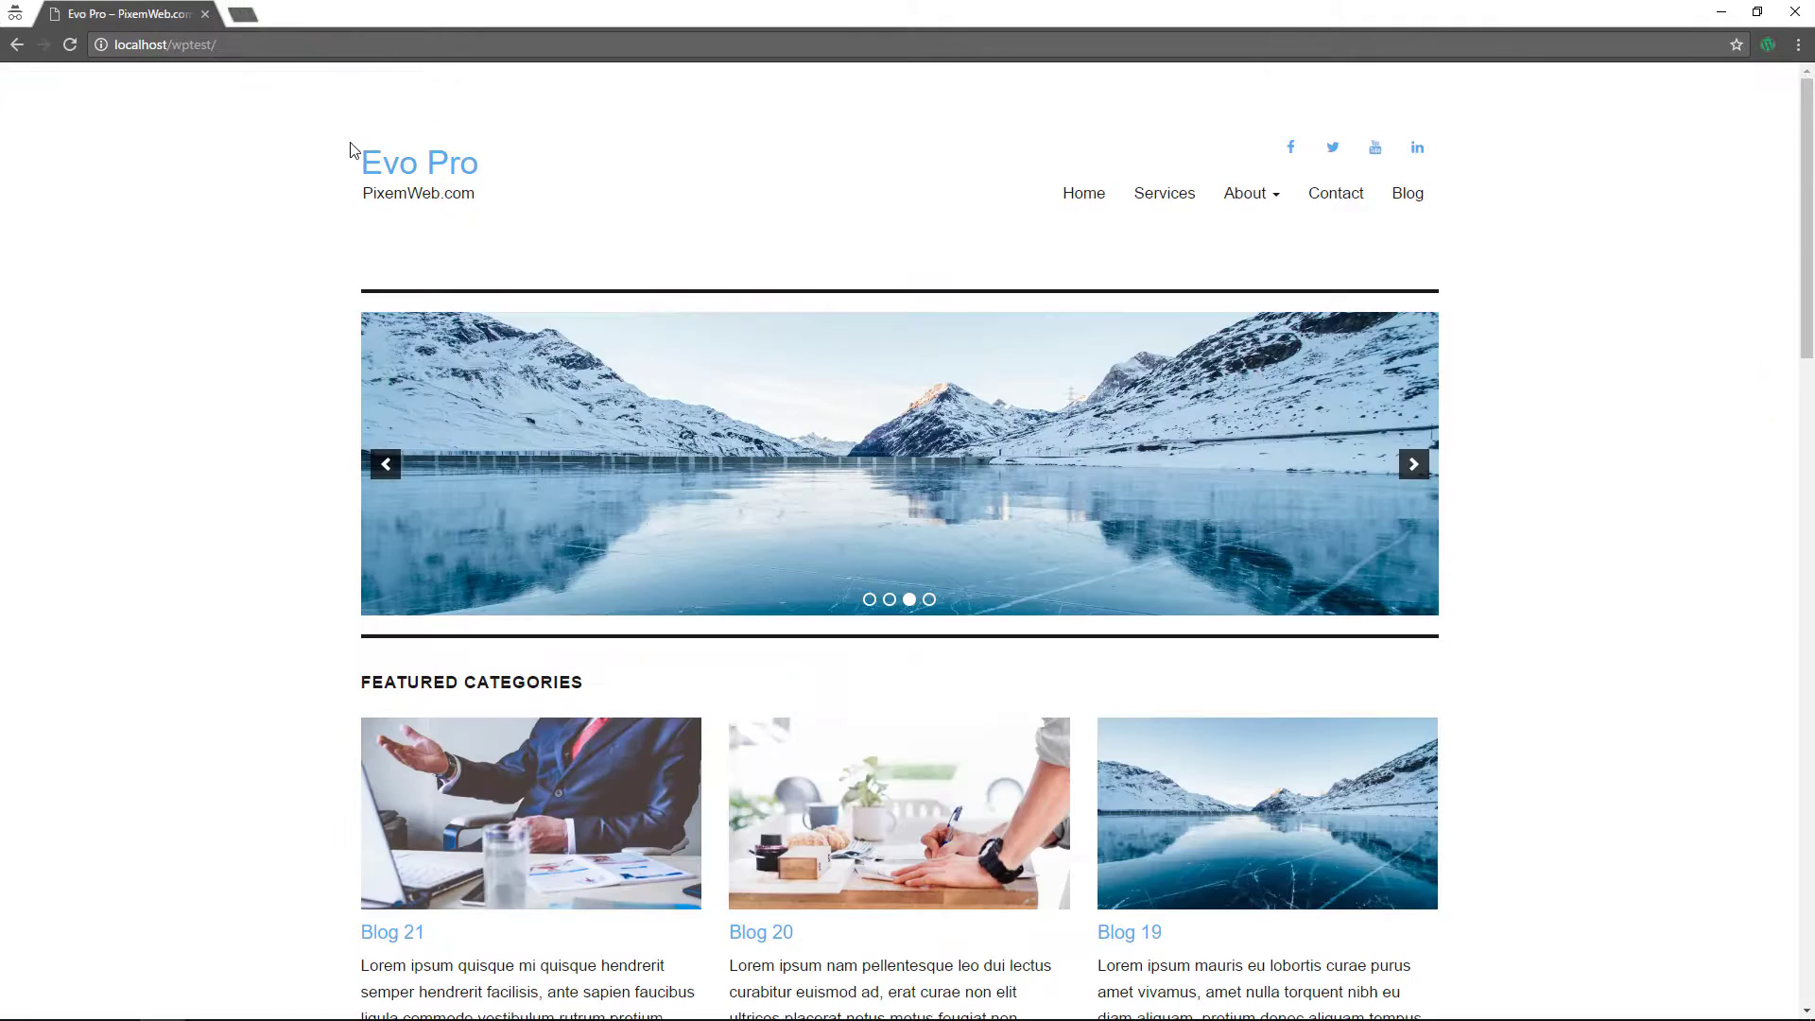
key("super+Tab")
left_click(1179, 543)
left_click_drag(769, 332, 151, 194)
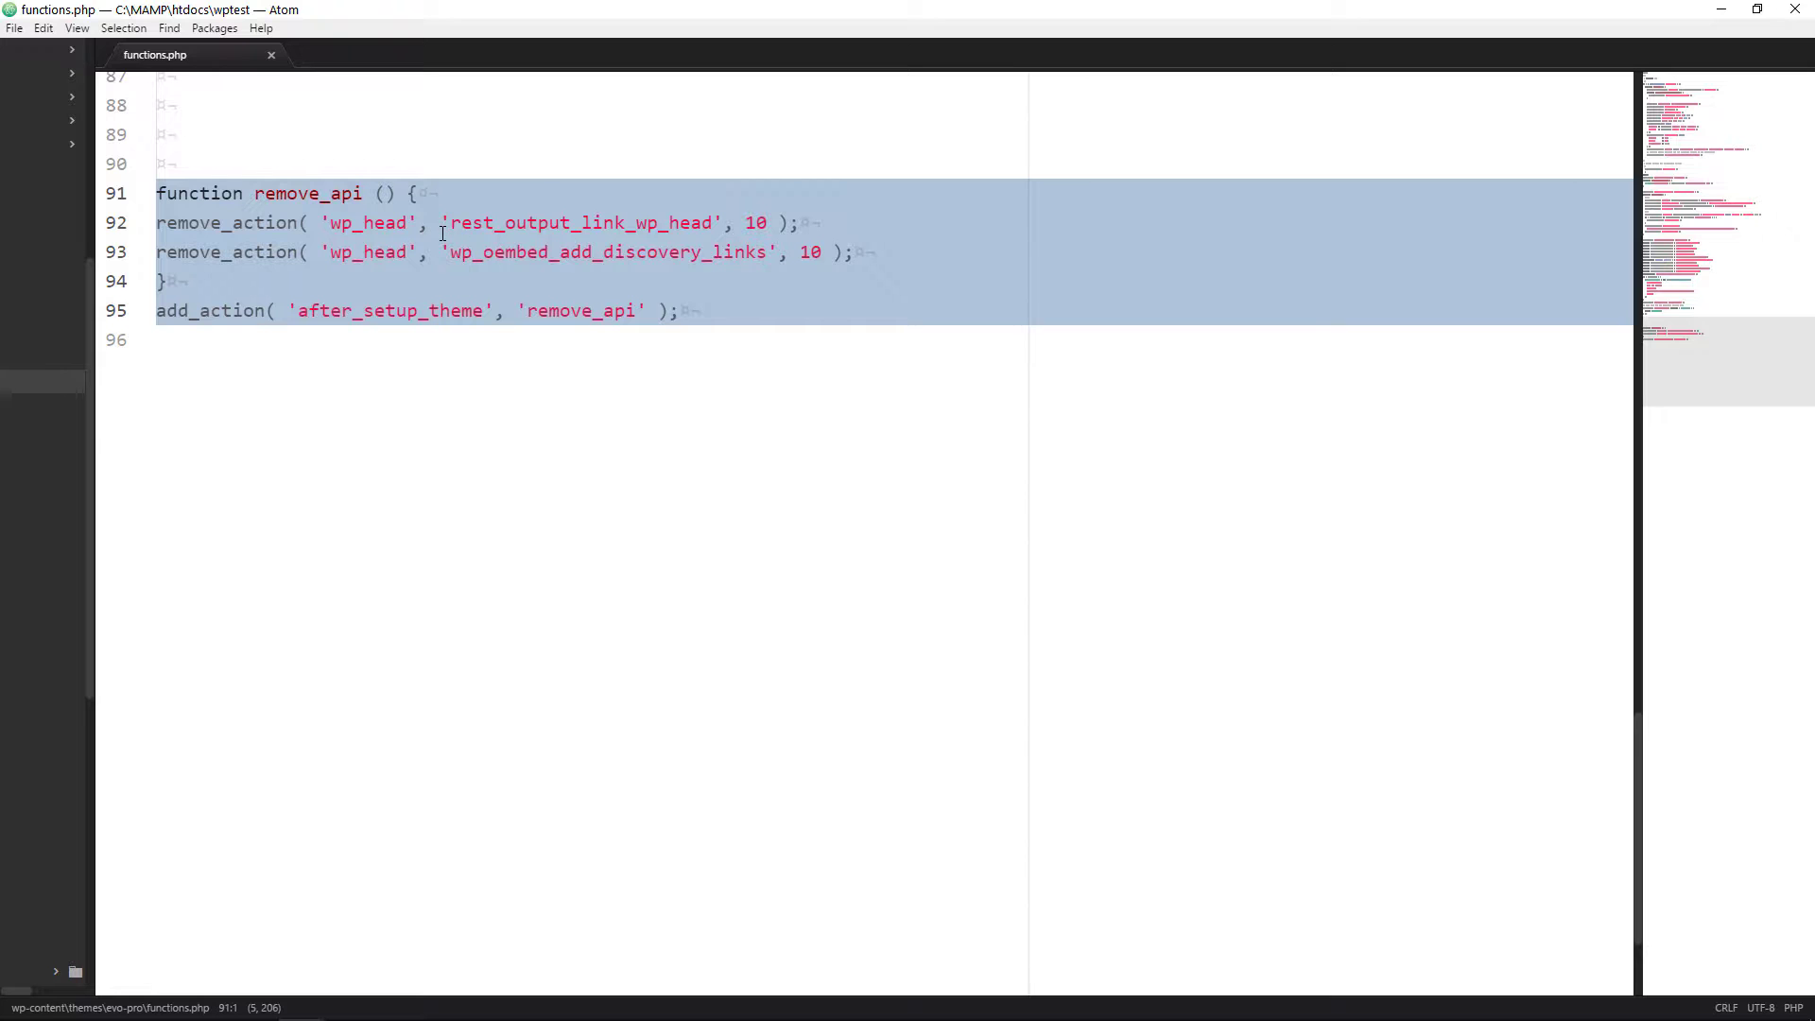
key("ctrl+slash")
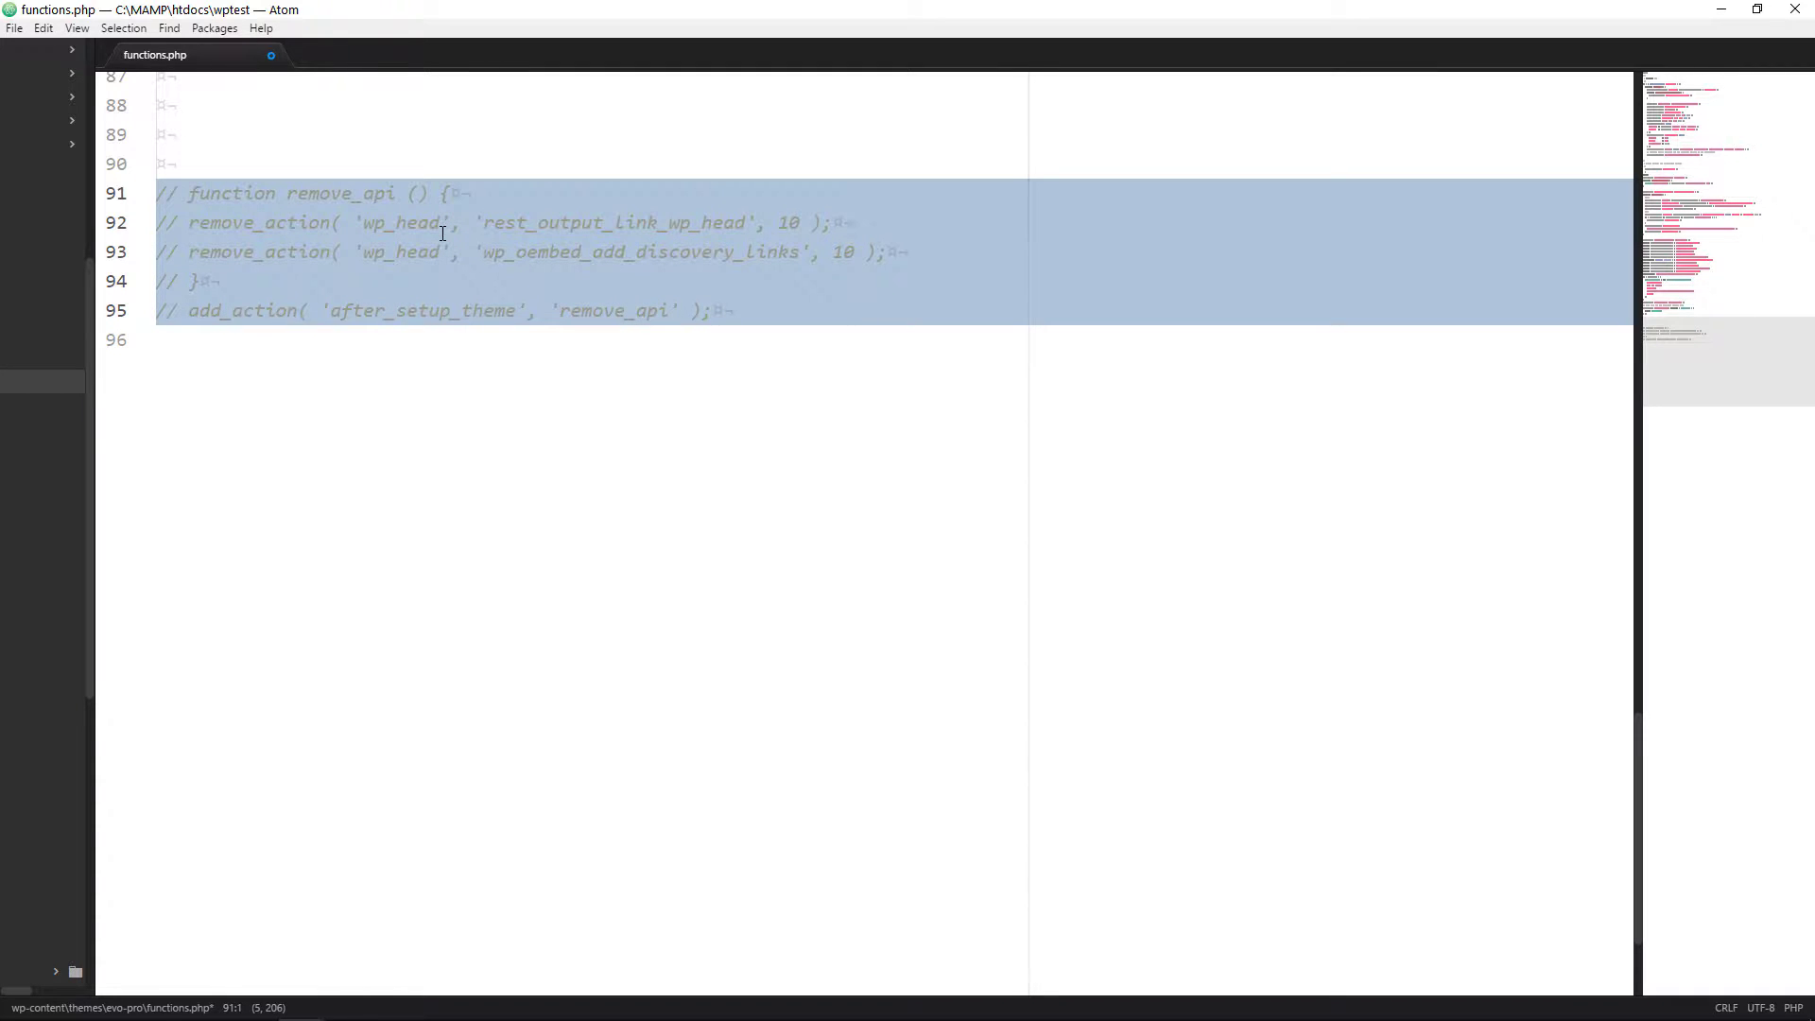
key("ctrl+s")
key("super+Tab")
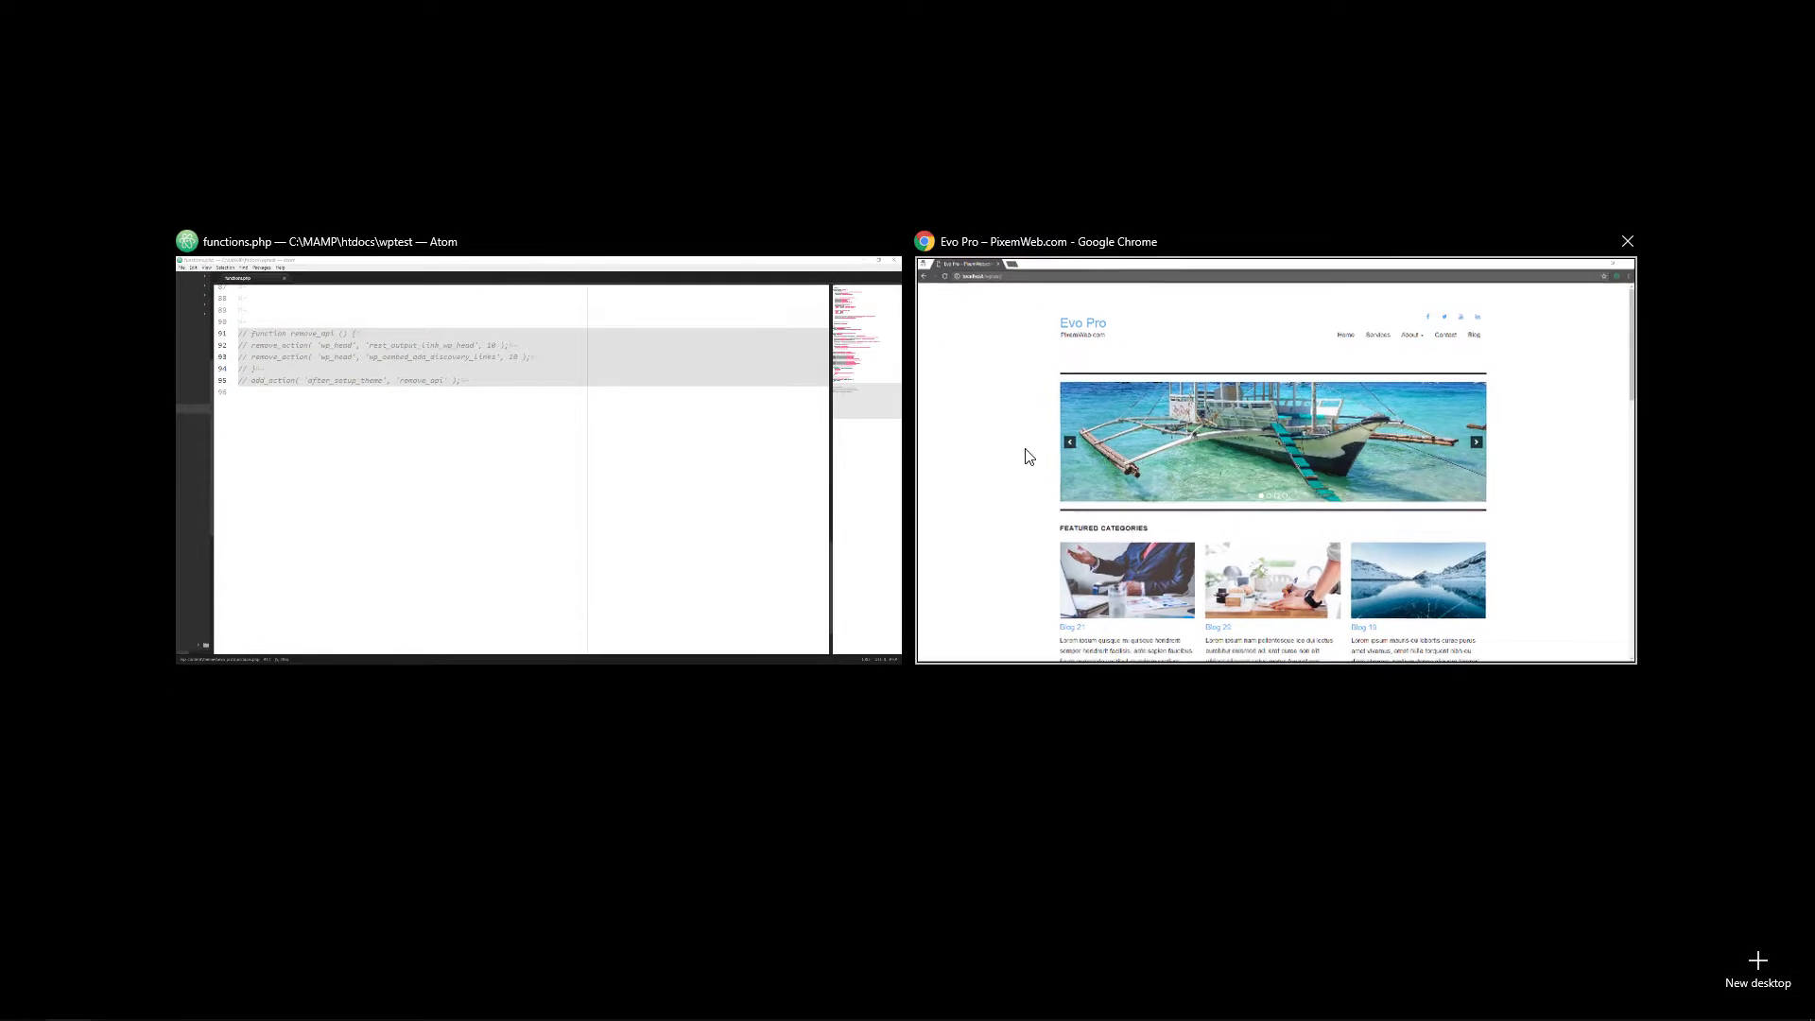
left_click(1025, 457)
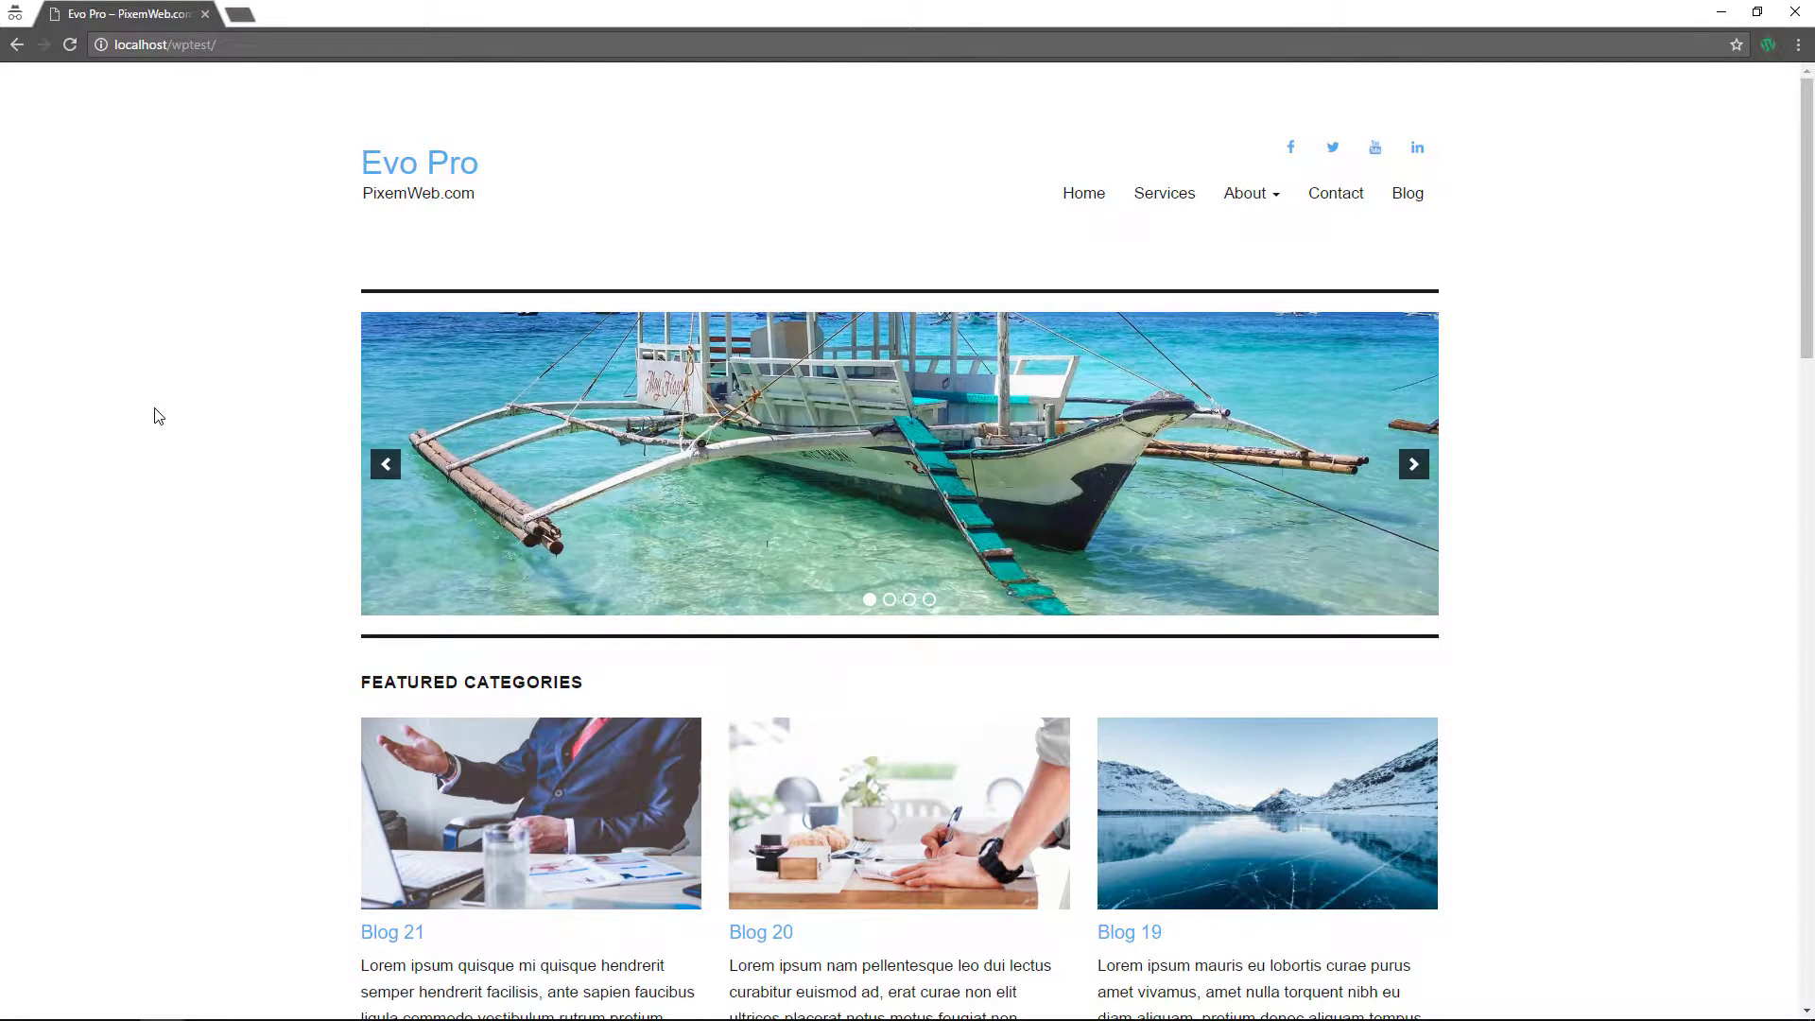
- Reload the homepage, confirm api.w.org shows 1 of 1 in its source, then close the source tab
key("F5")
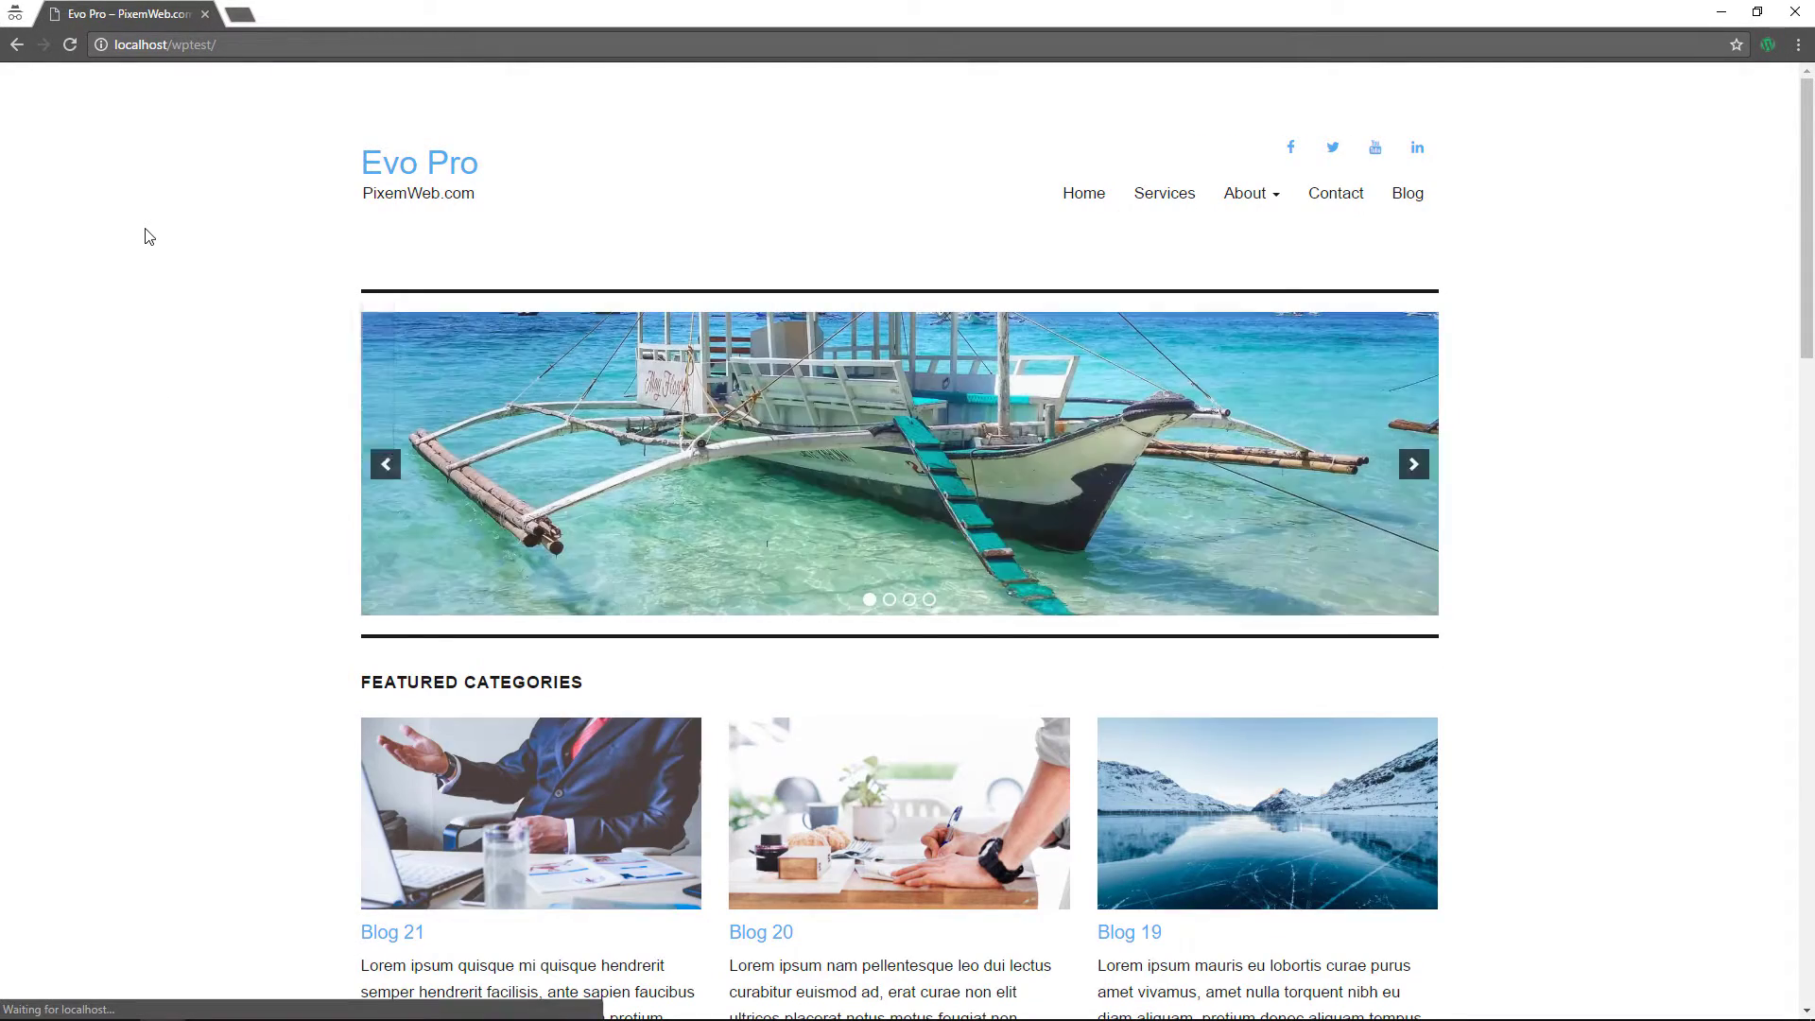
right_click(145, 236)
left_click(212, 419)
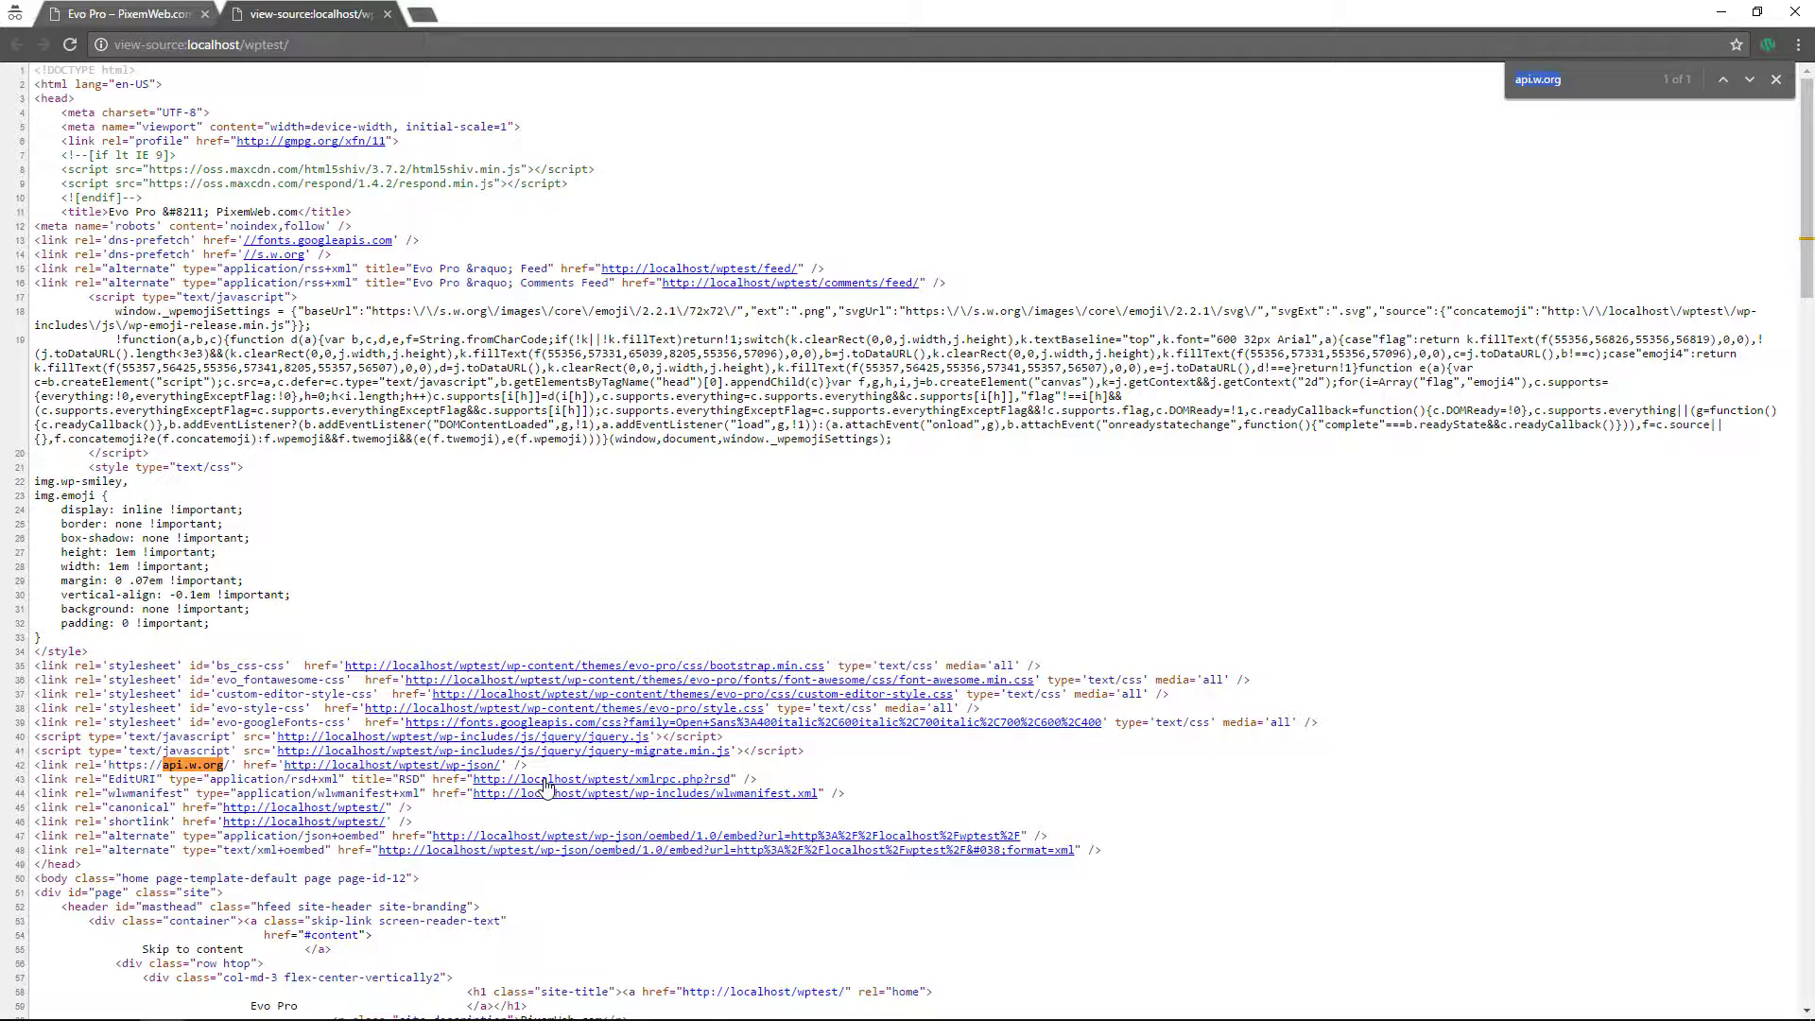
left_click(387, 13)
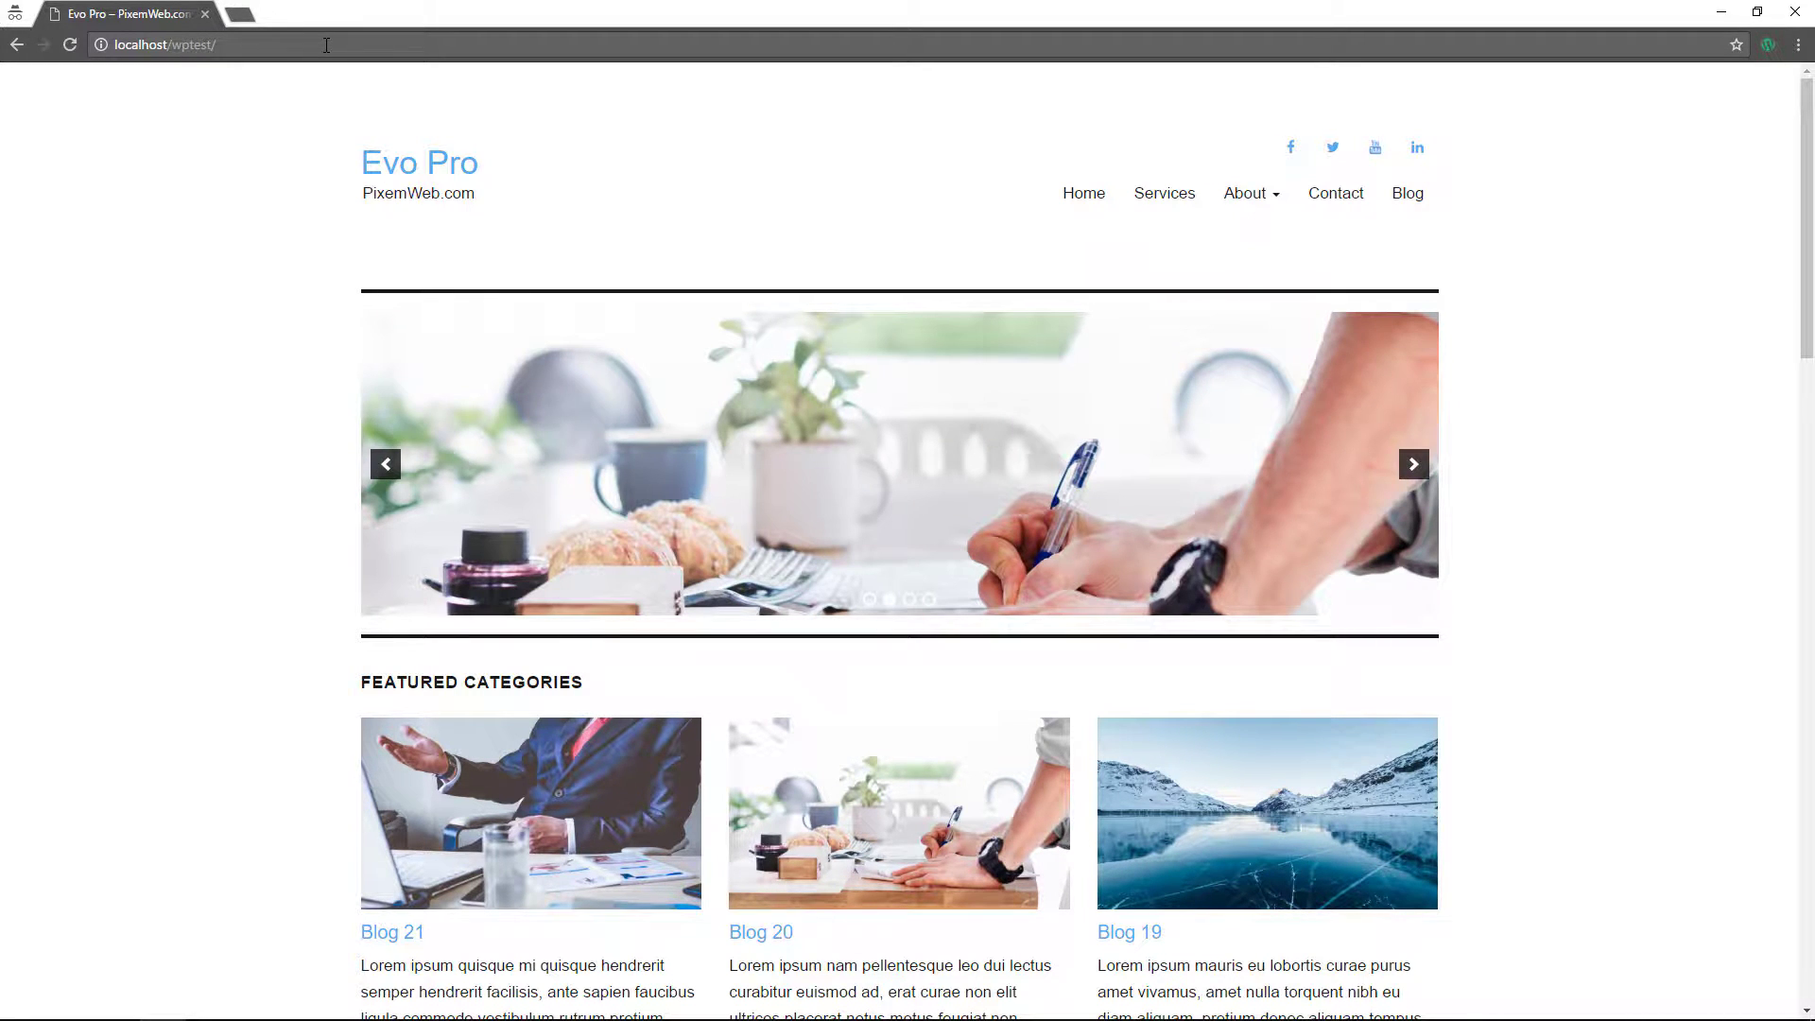
- Load localhost/wptest/wp-login.php and log in with the admin username and password
left_click(327, 45)
type("wp")
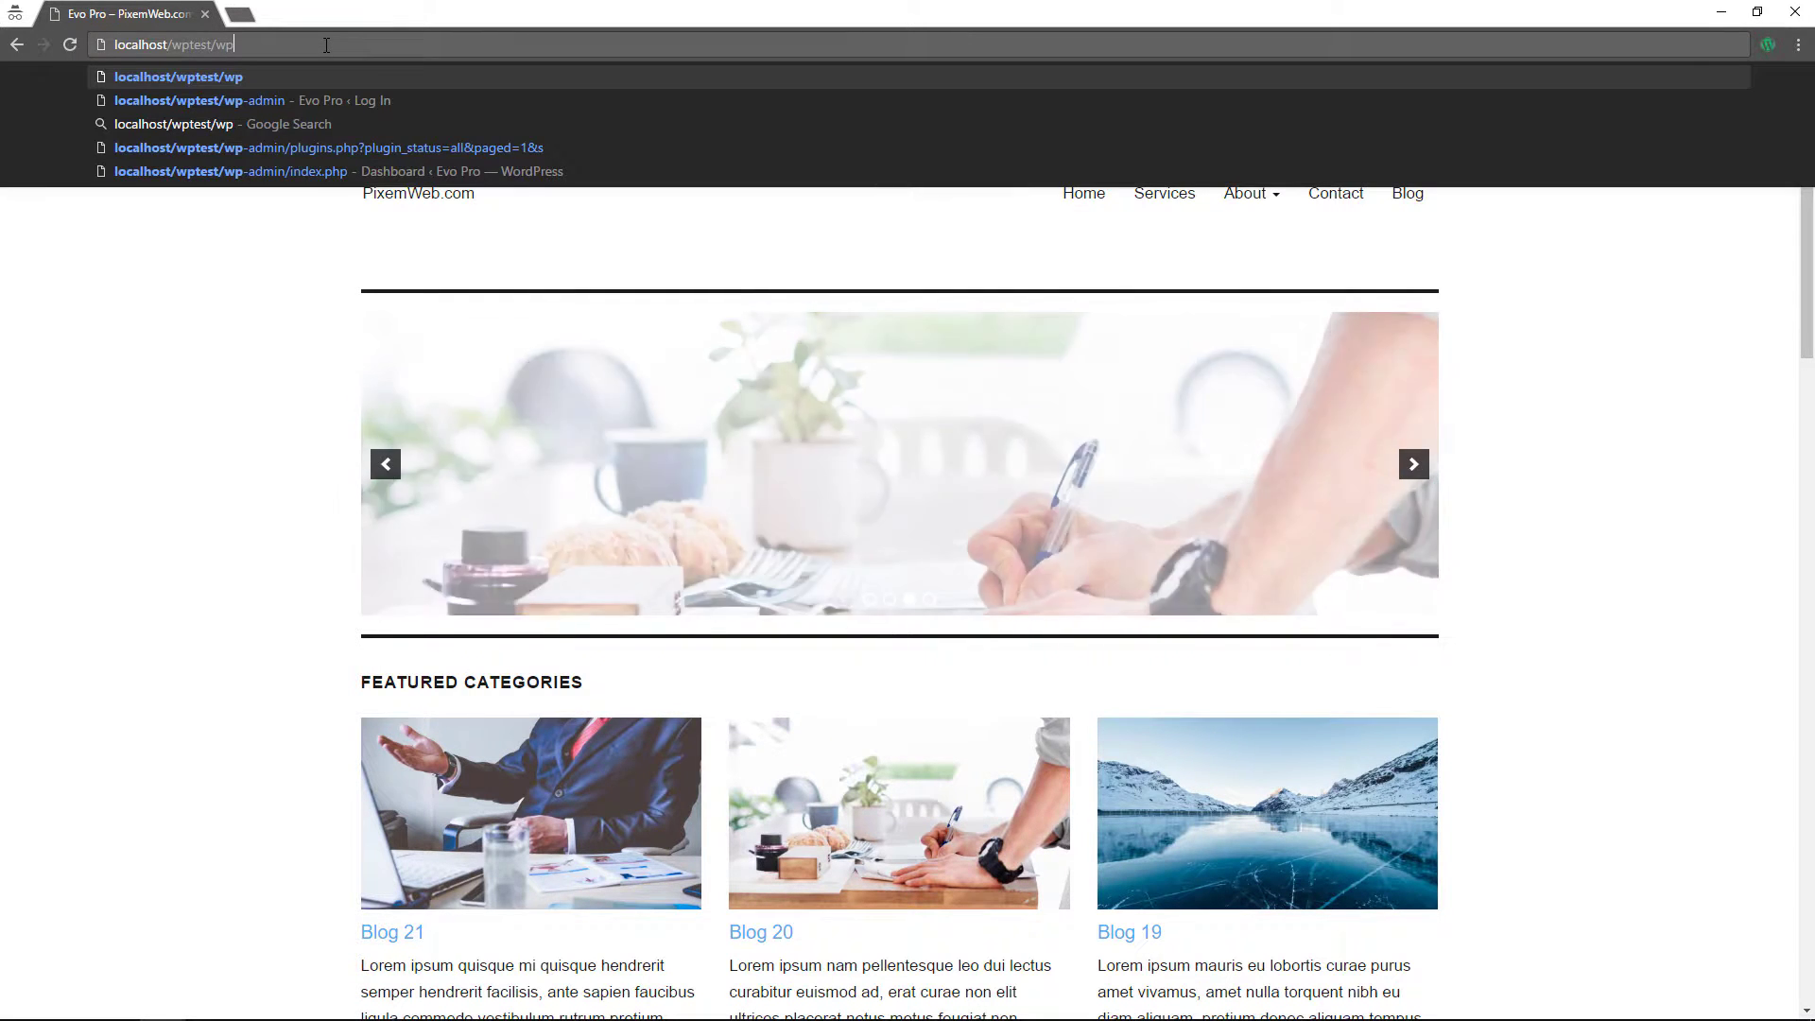
type("-login.php")
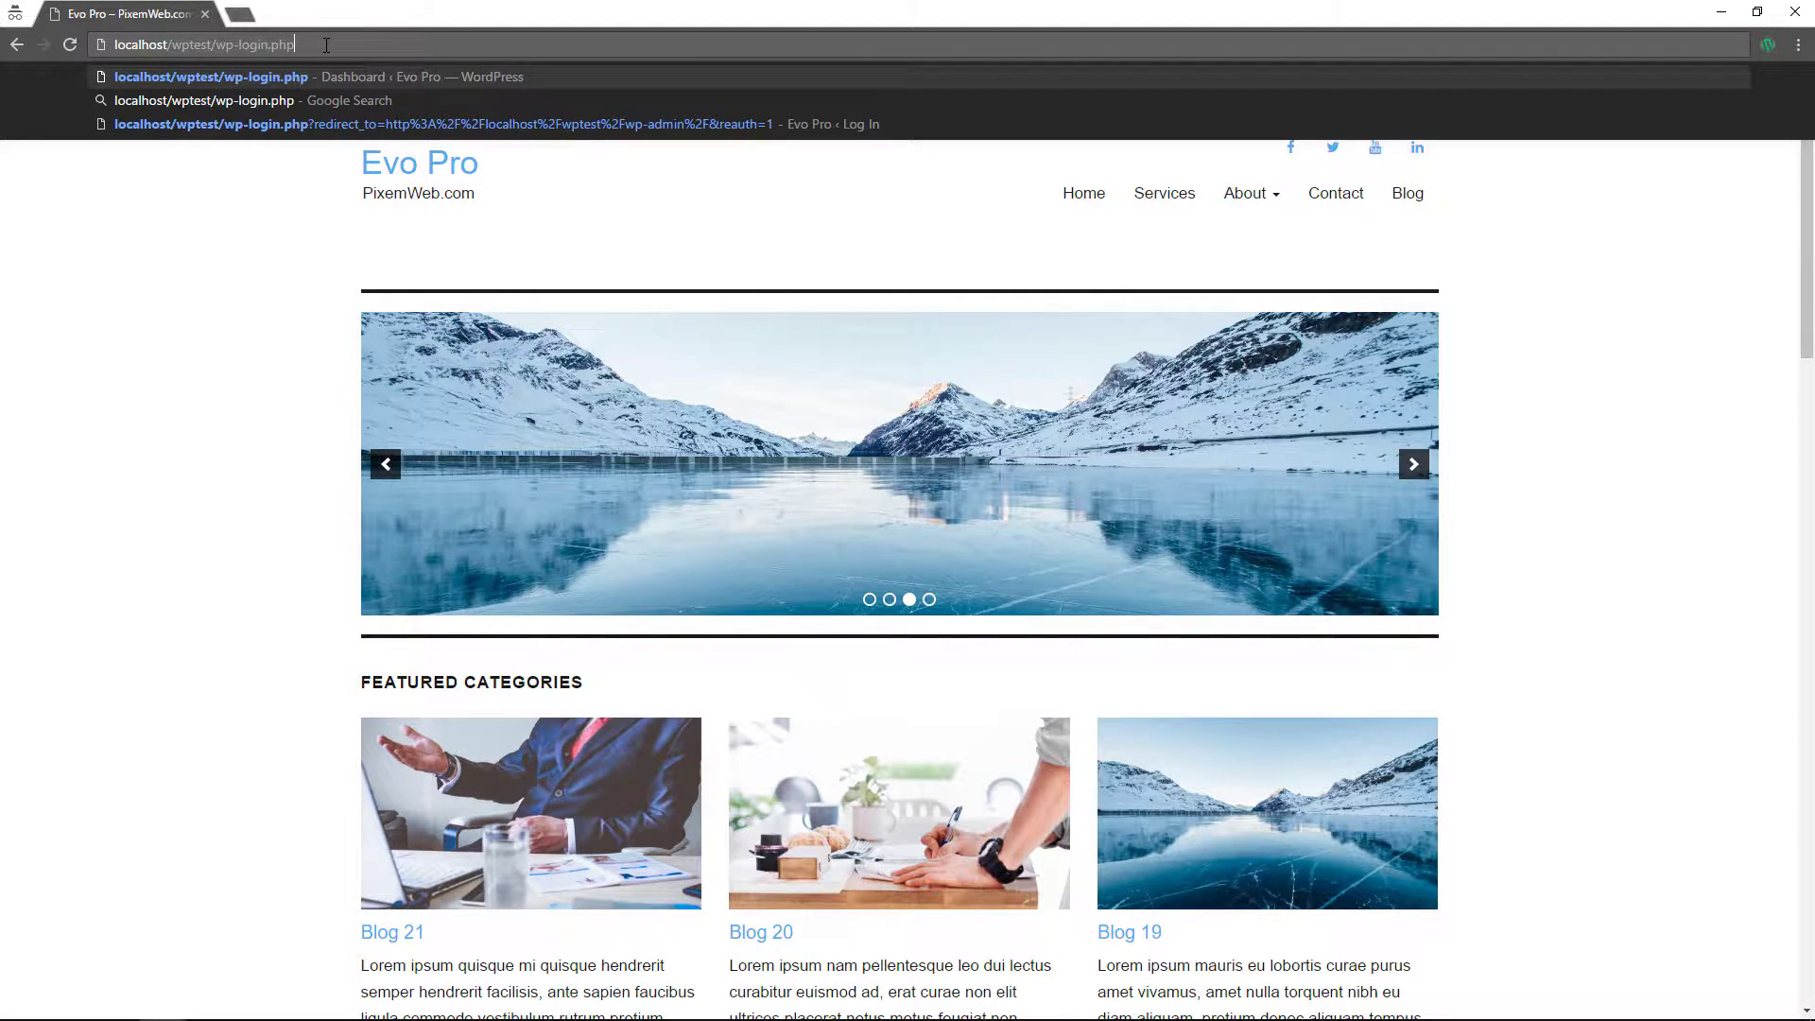
key("Return")
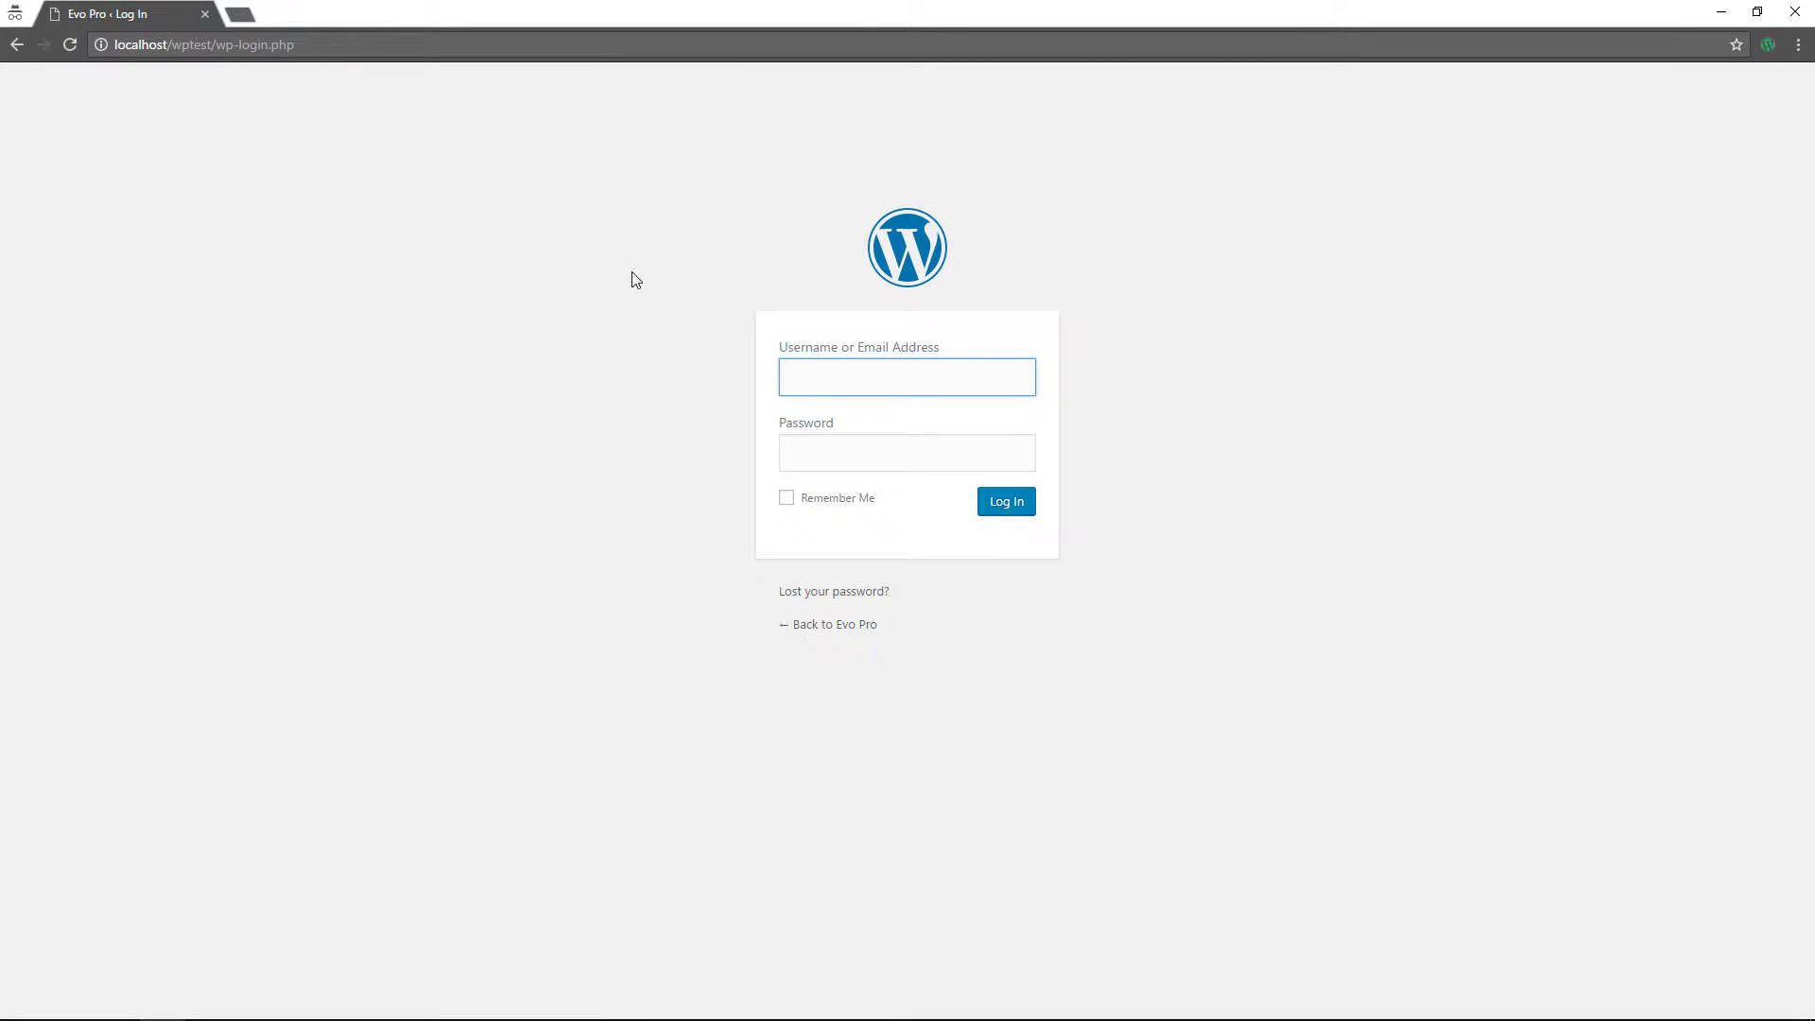
type("demo")
key("Tab")
type("demo")
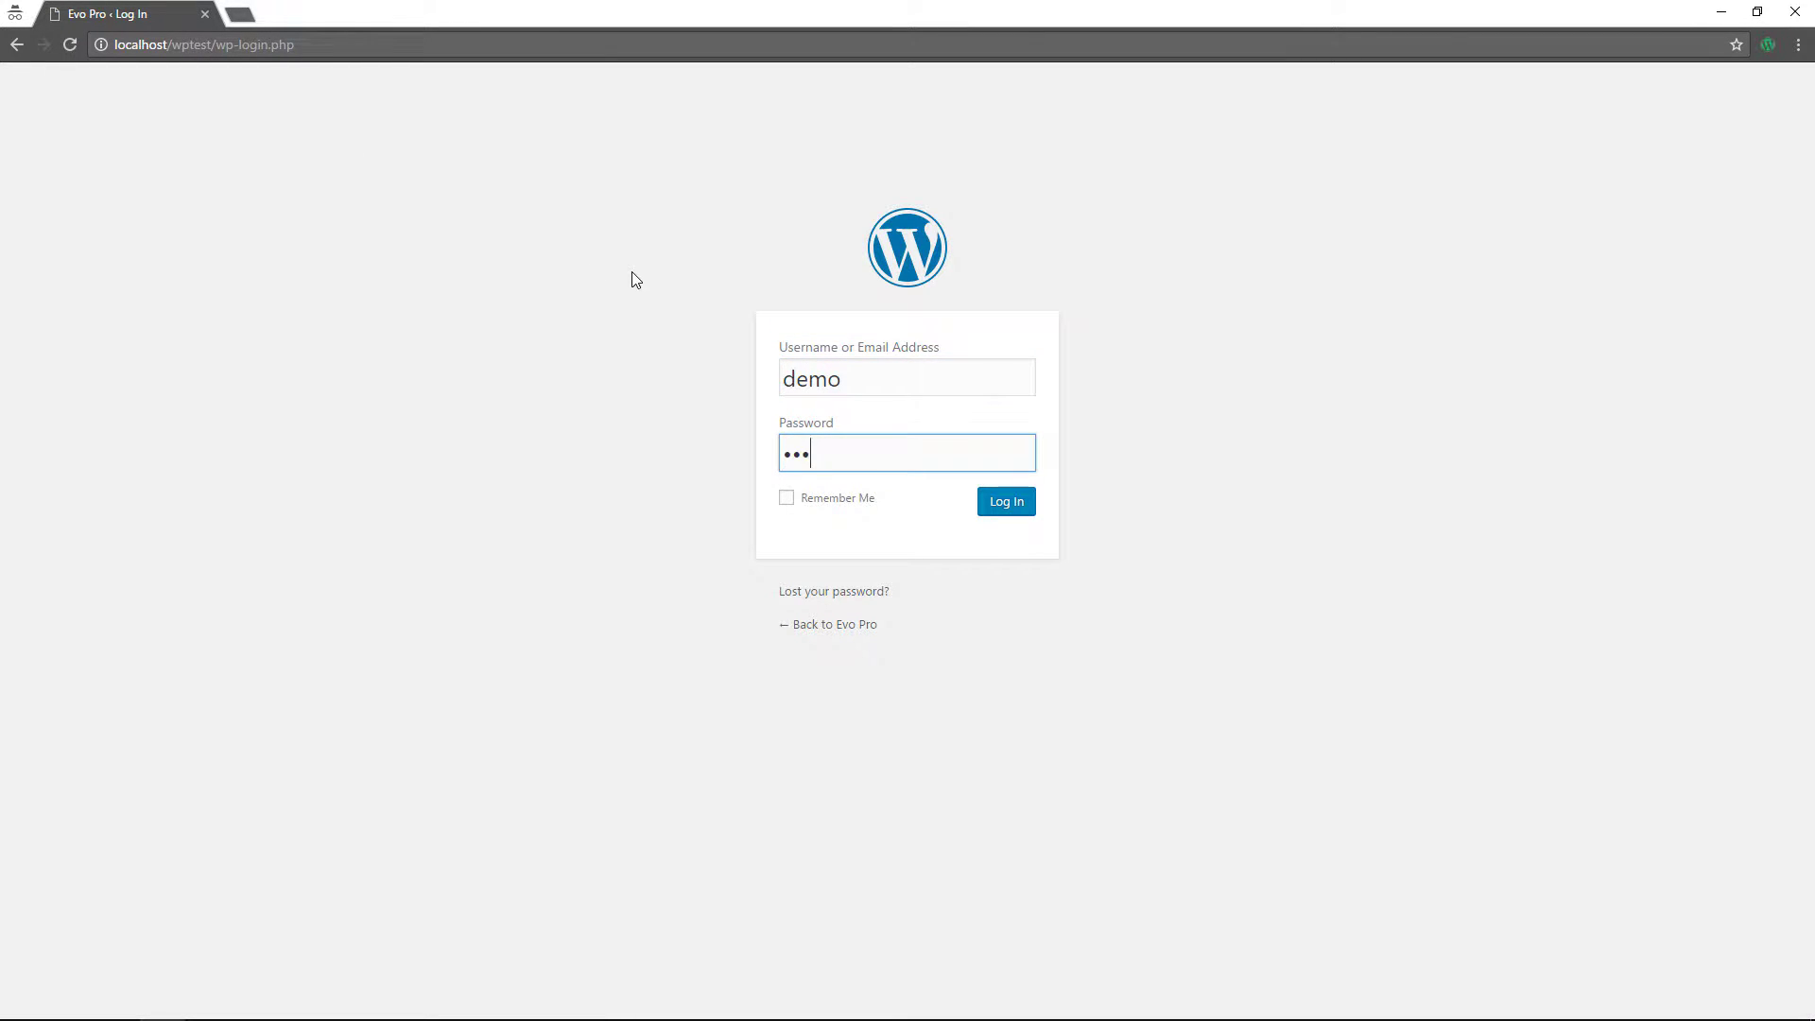
key("Return")
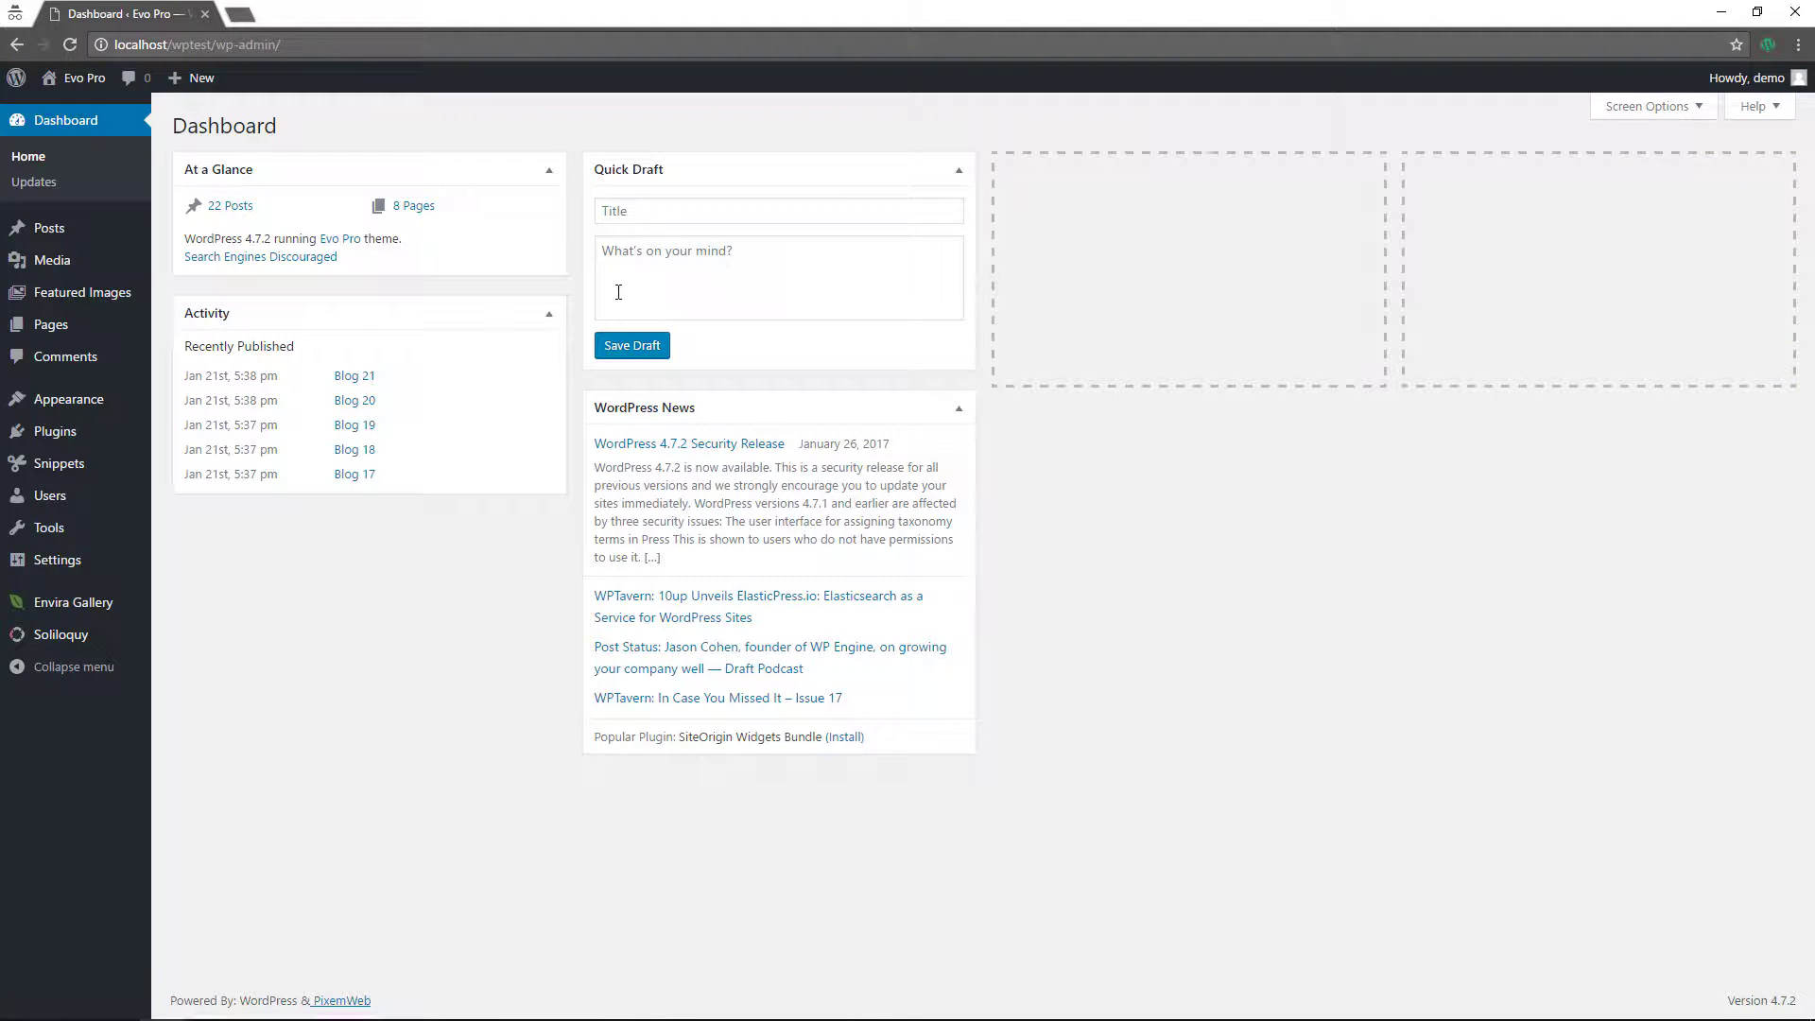
- Search Plugins > Add New for 'code snippets' and find Code Snippets already marked Active
mouse_move(56, 431)
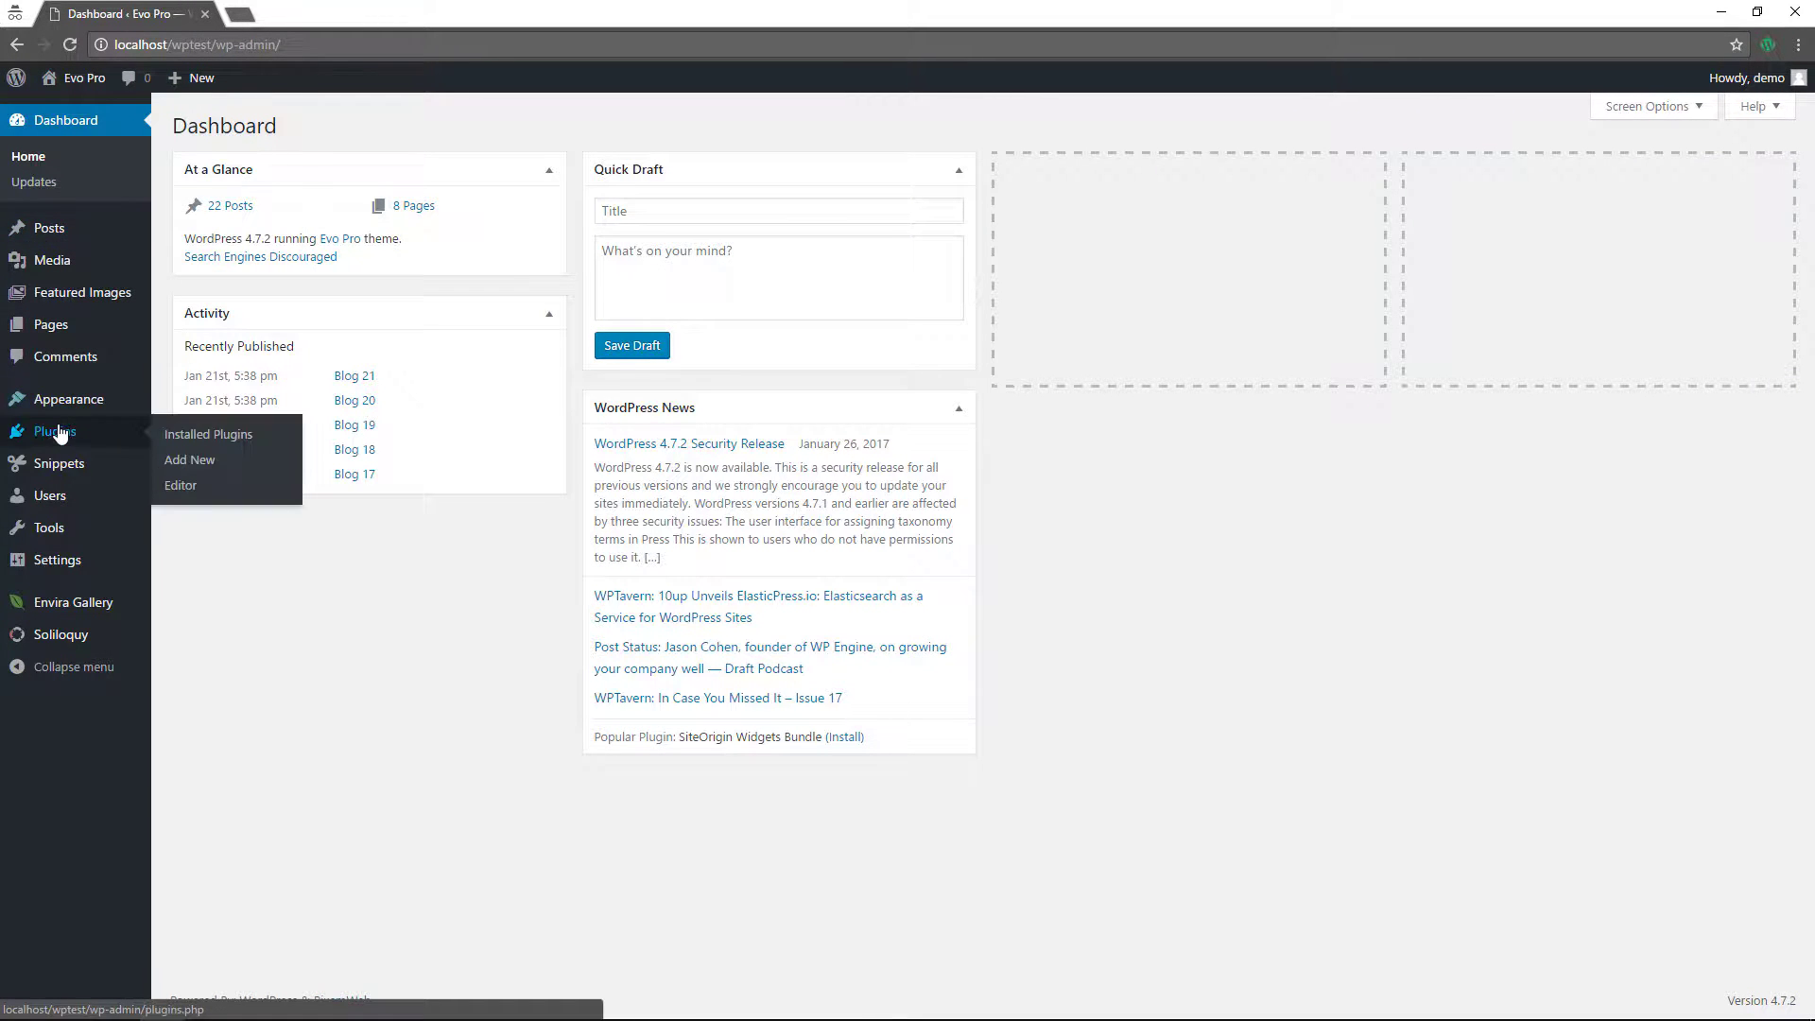
left_click(209, 465)
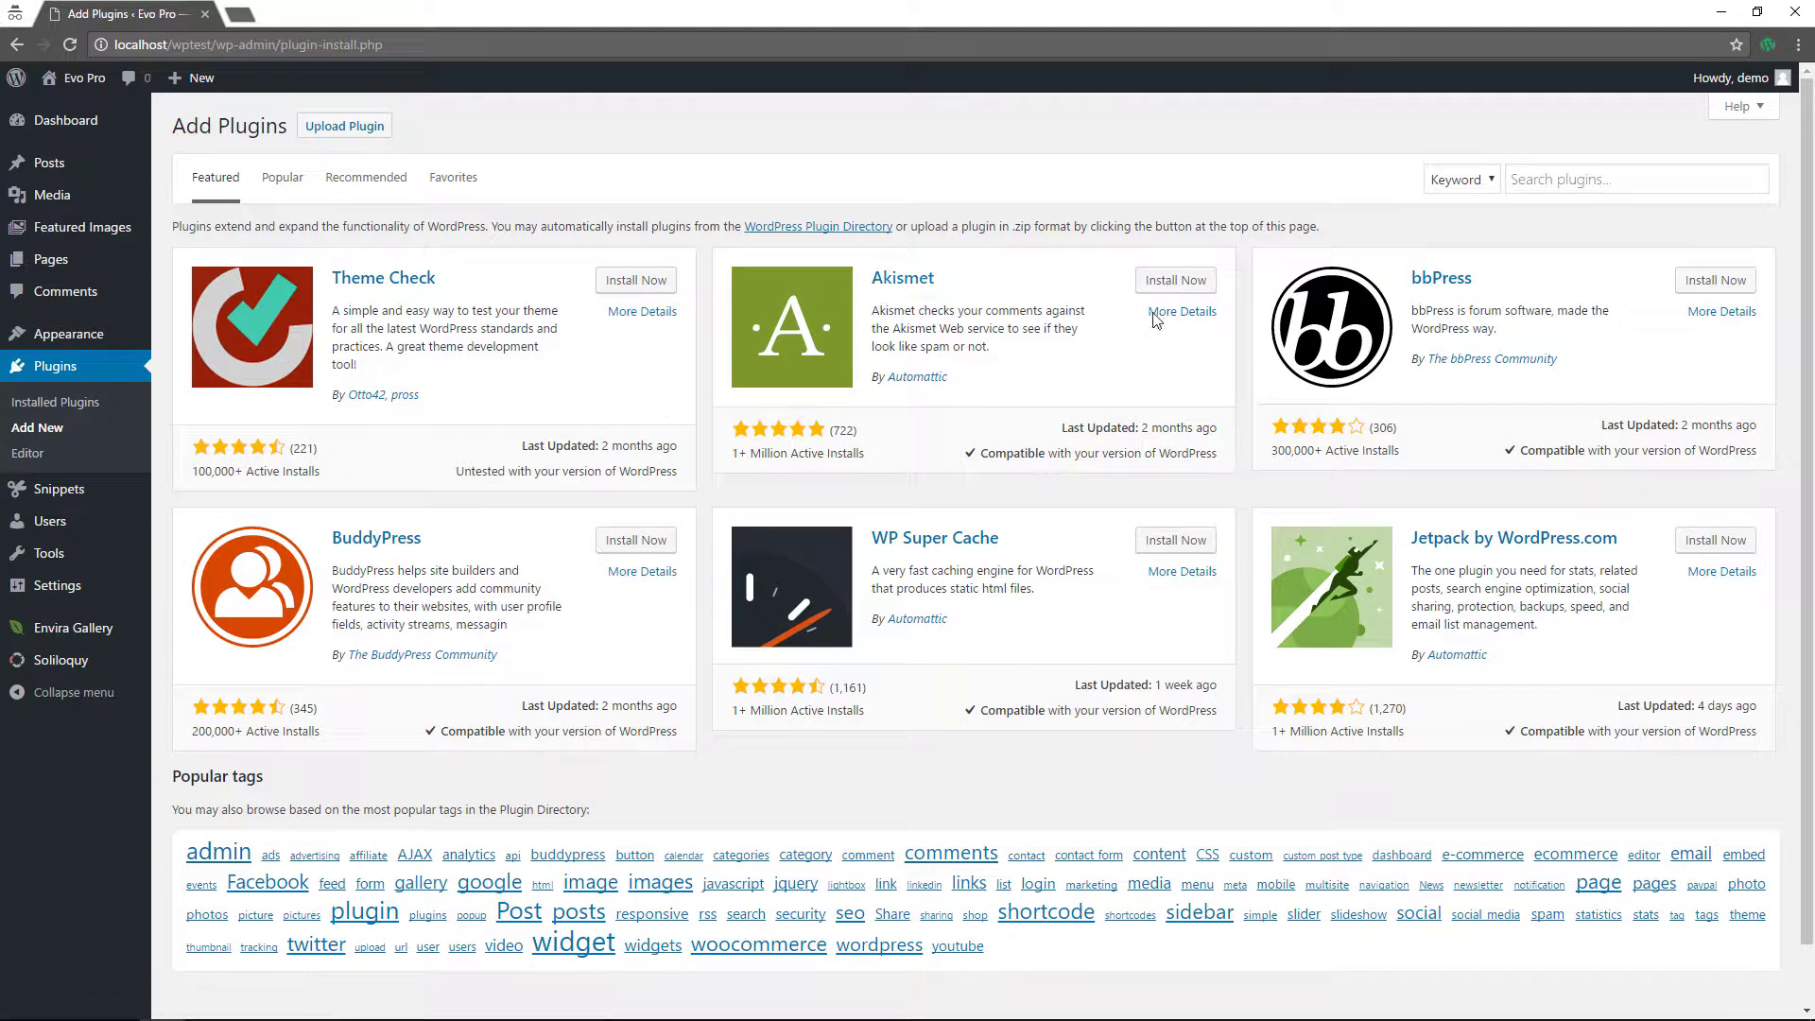
left_click(1620, 177)
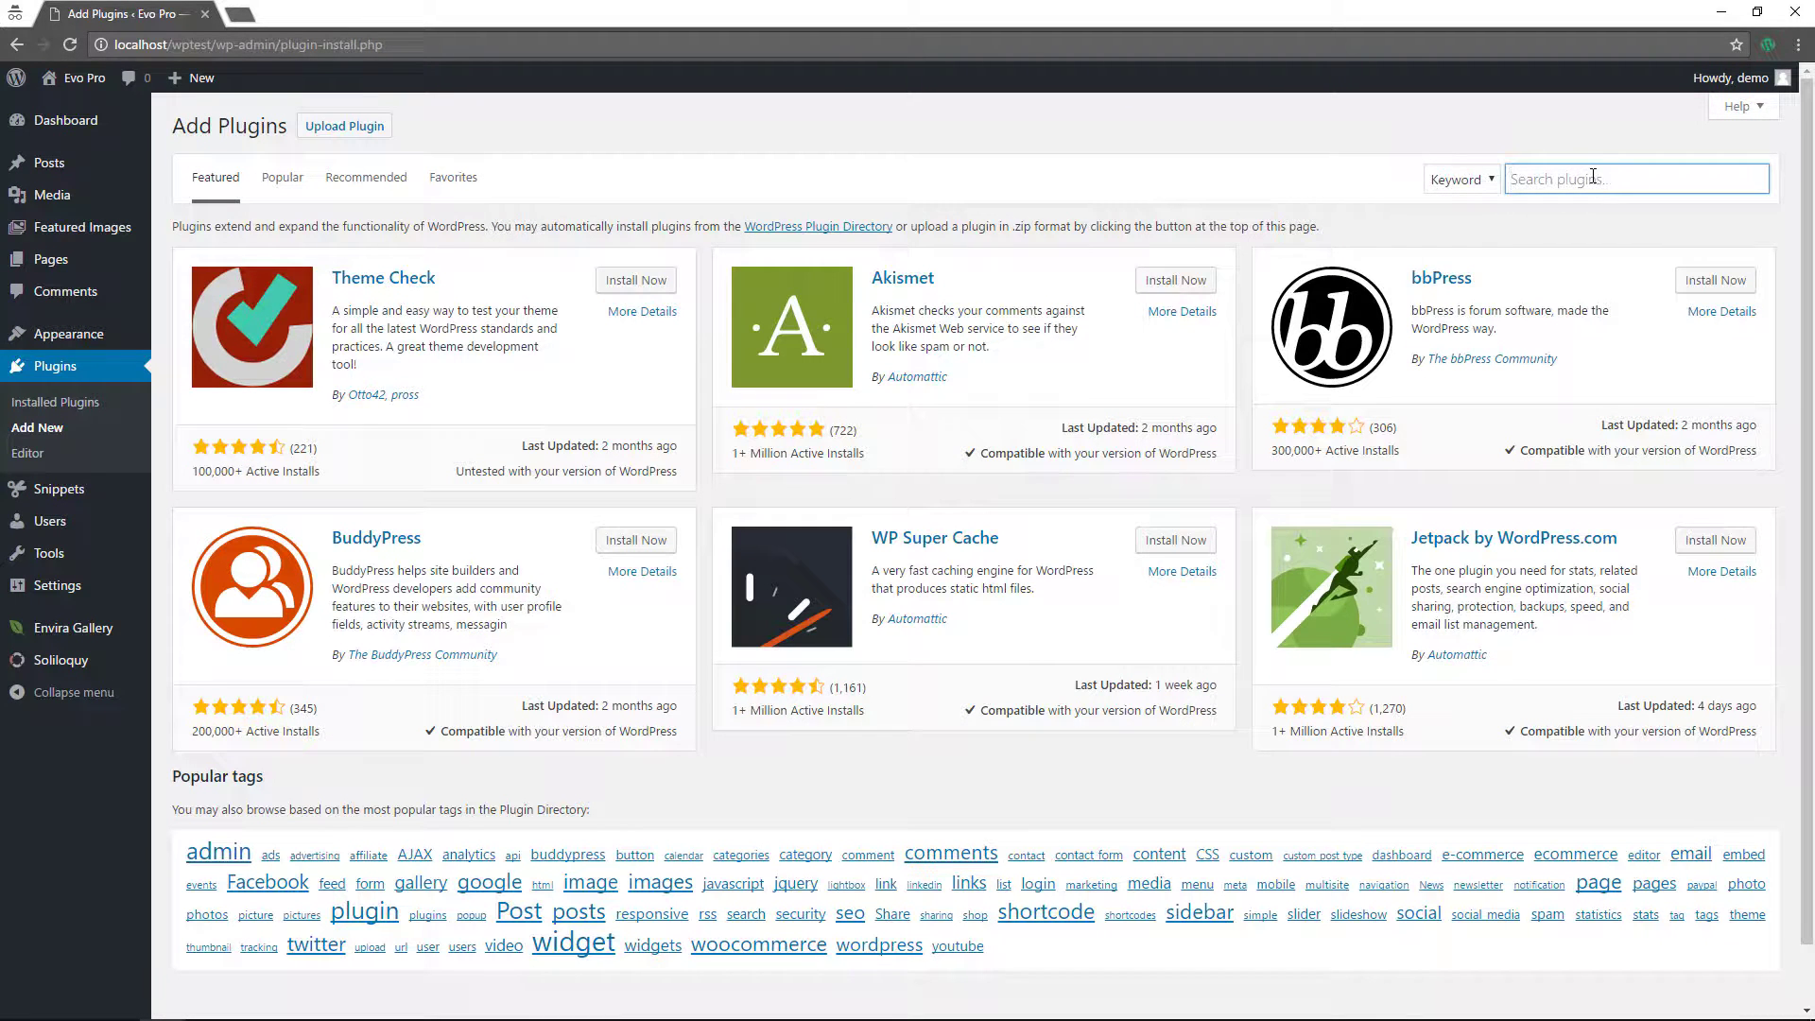
type("code snippets")
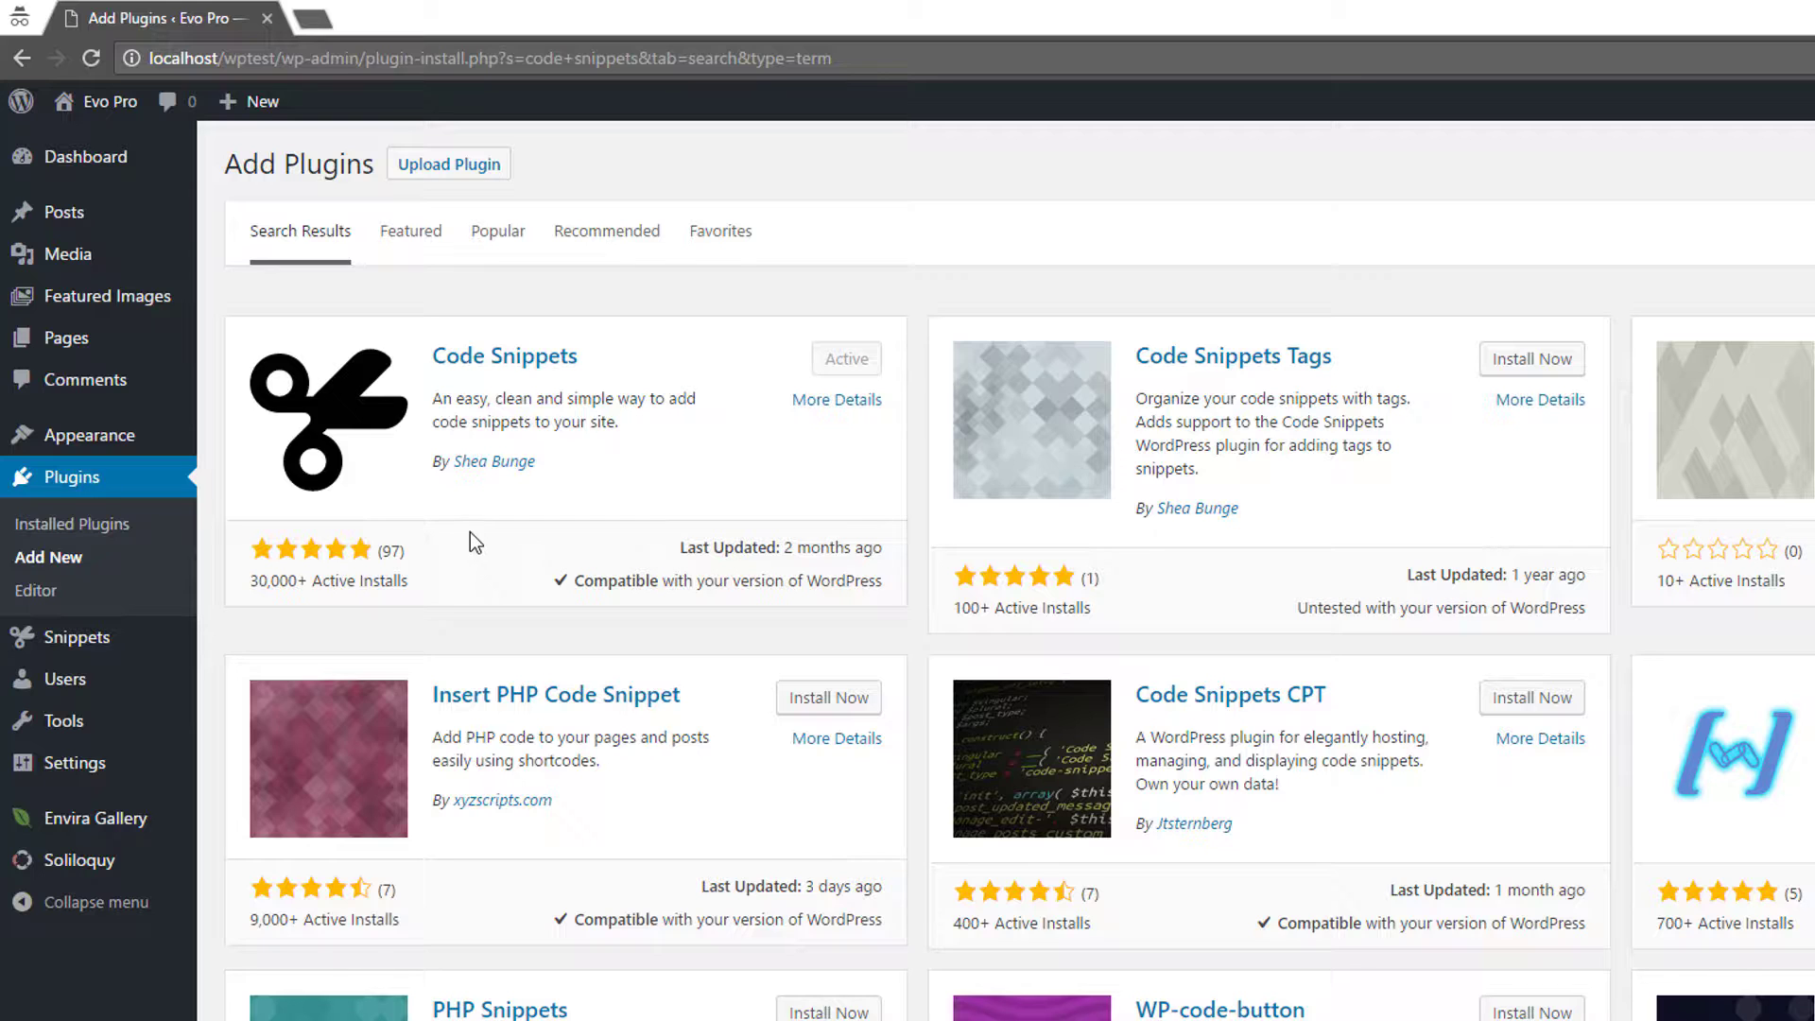
mouse_move(59, 645)
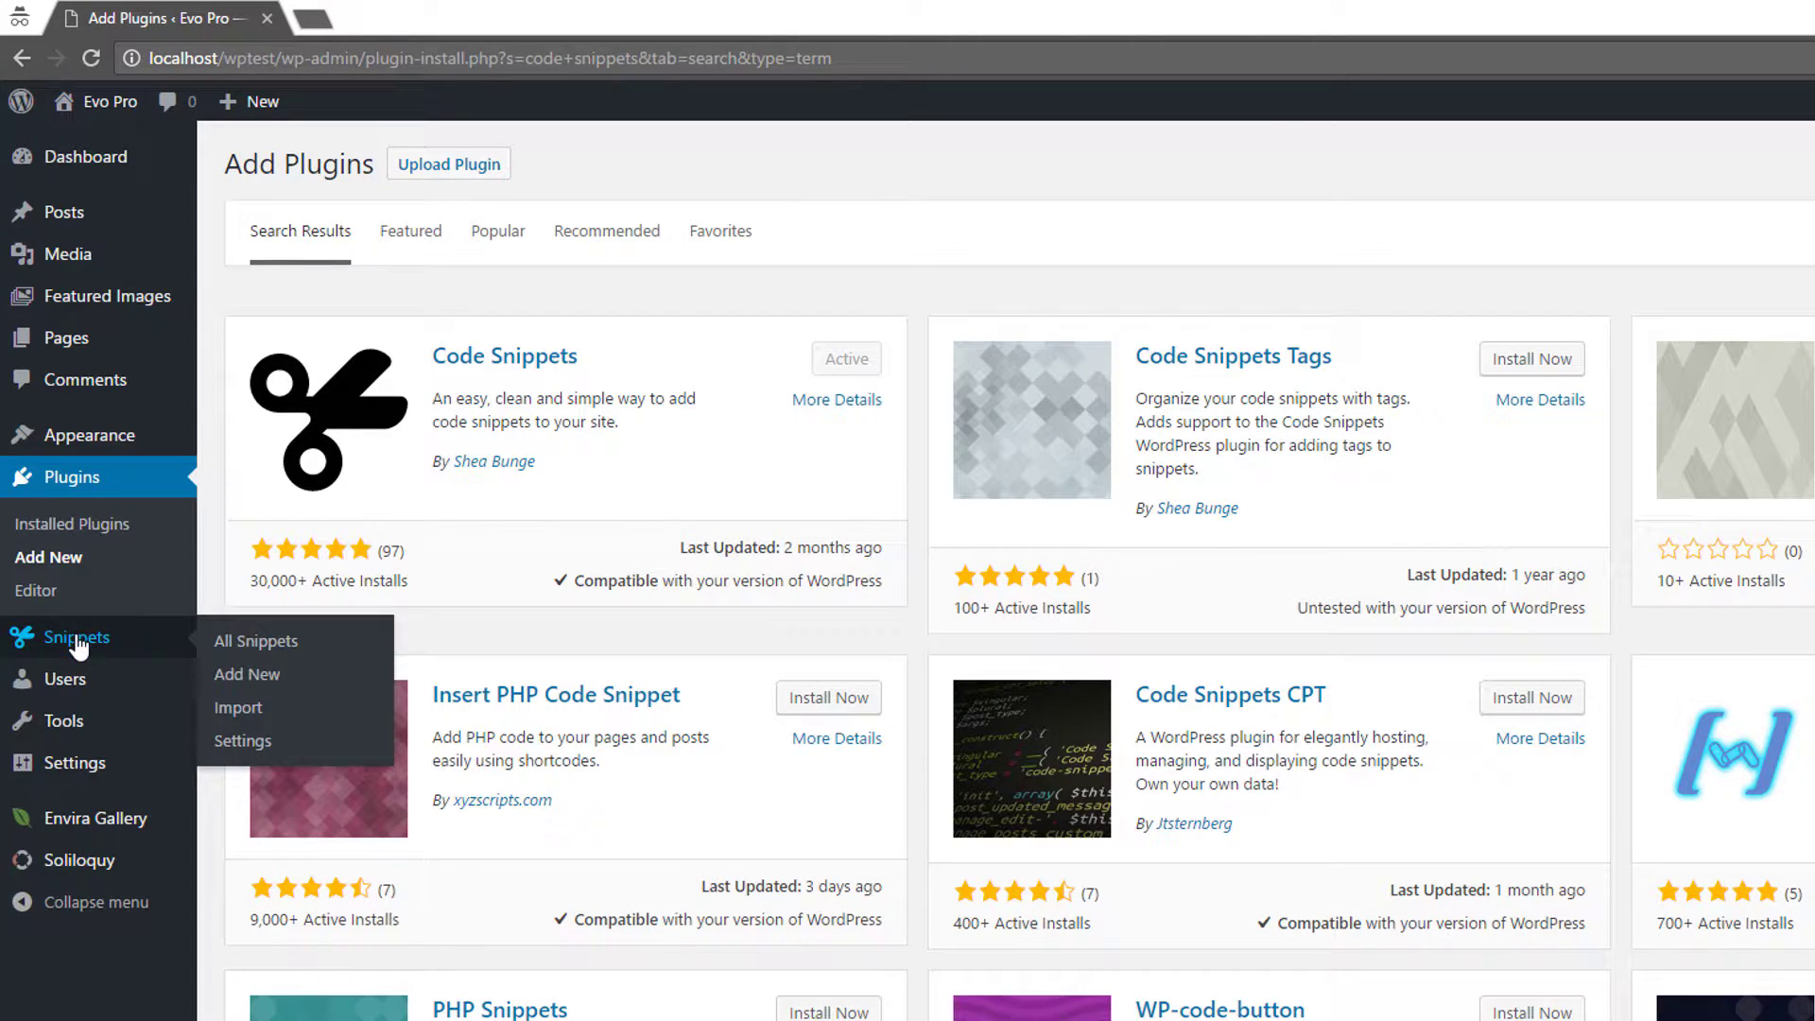
- Add a new snippet titled 'Remove api.w.org' and paste in the remove_action PHP code
left_click(233, 682)
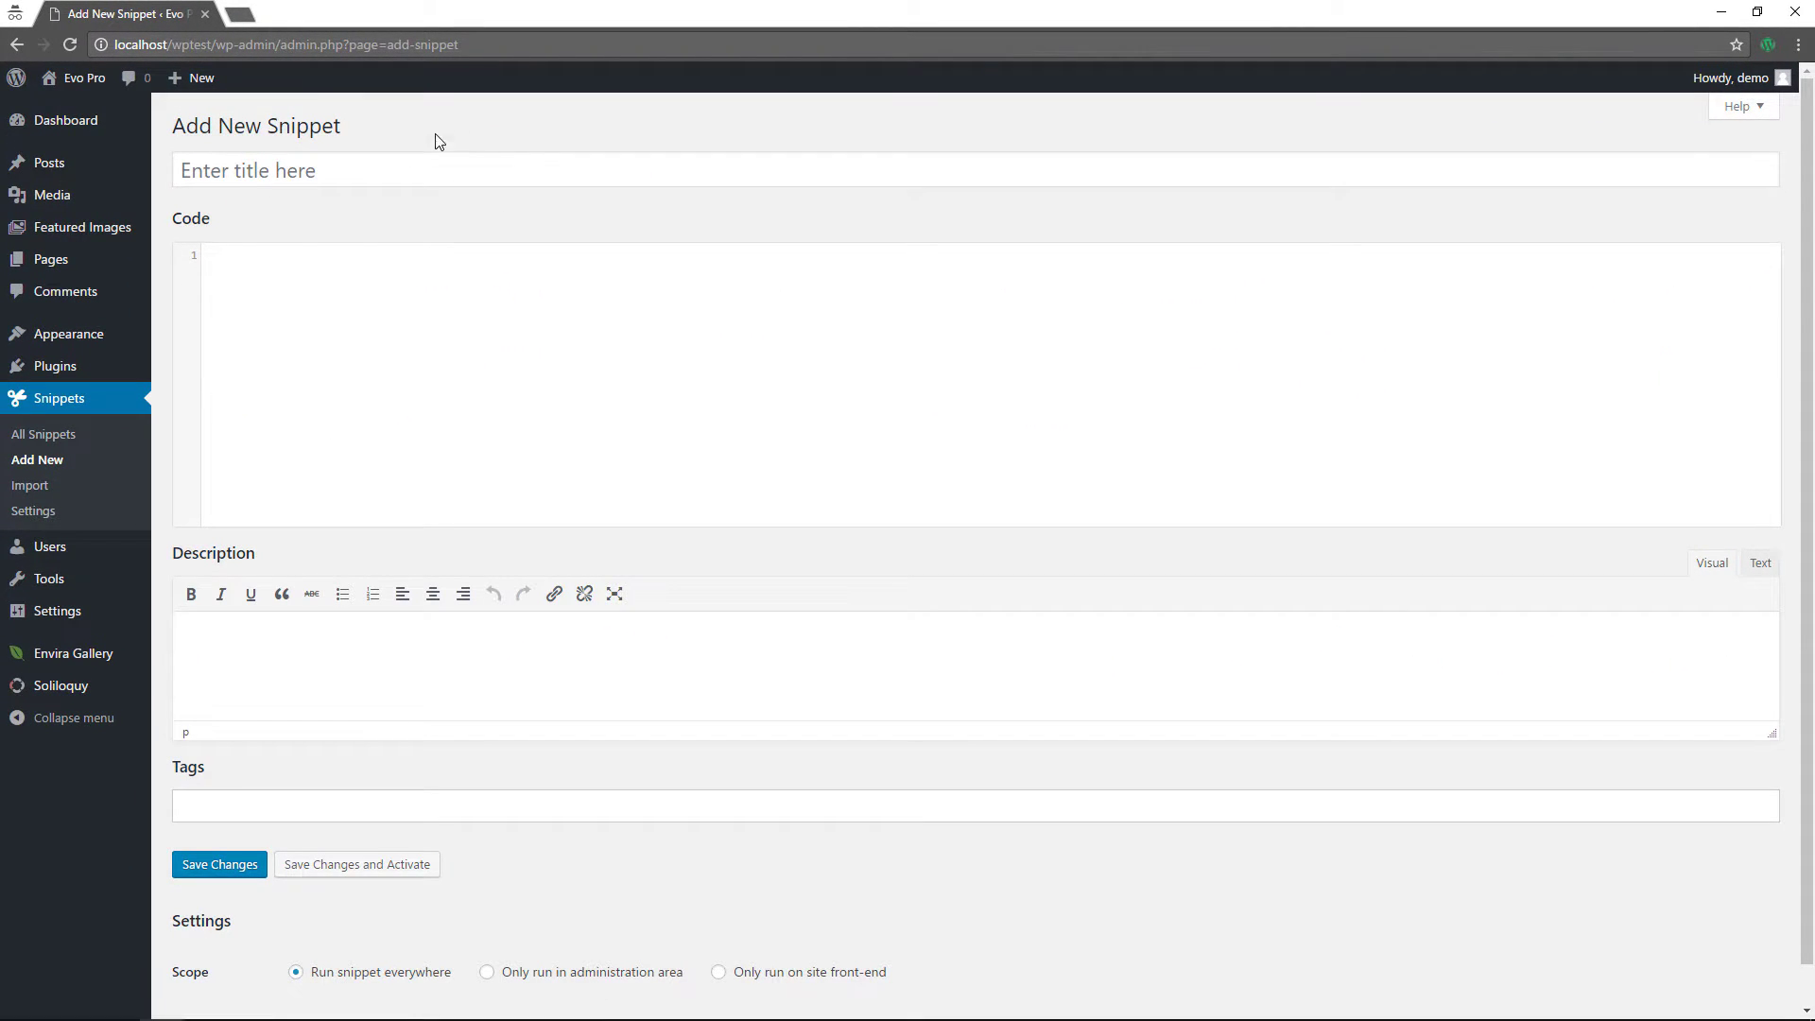
left_click(409, 168)
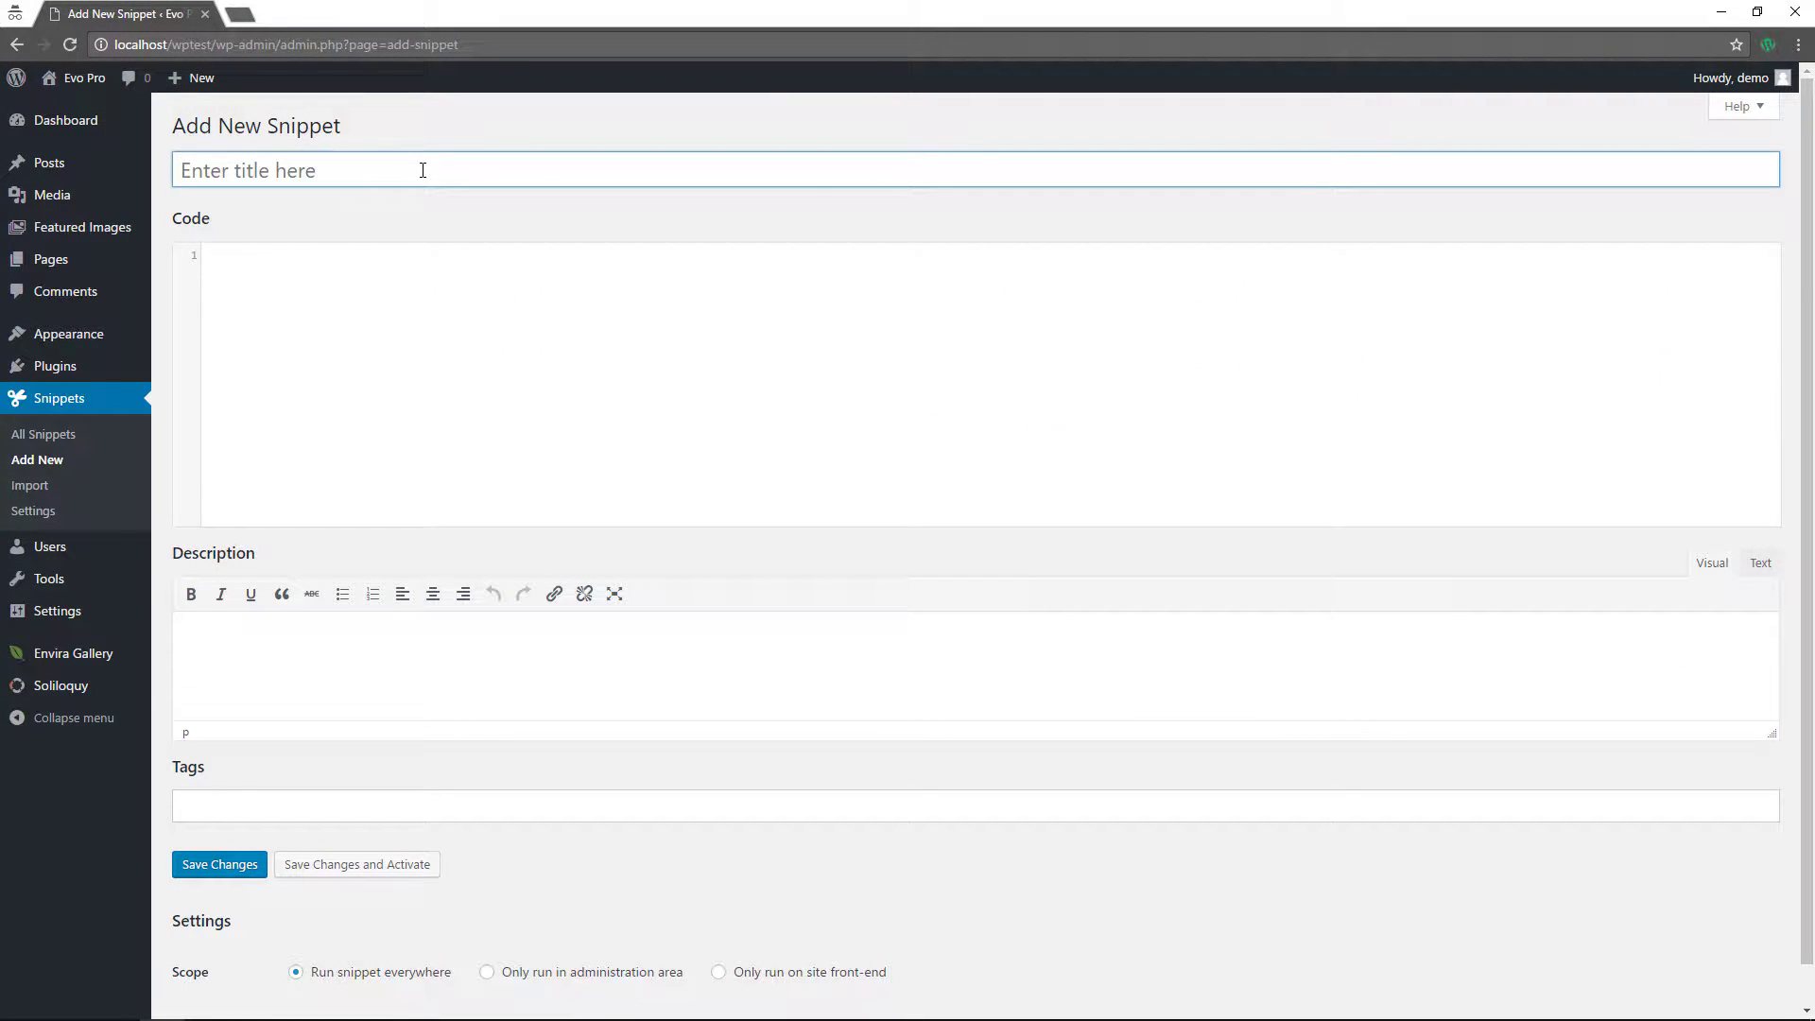
type("Remove api.w.org")
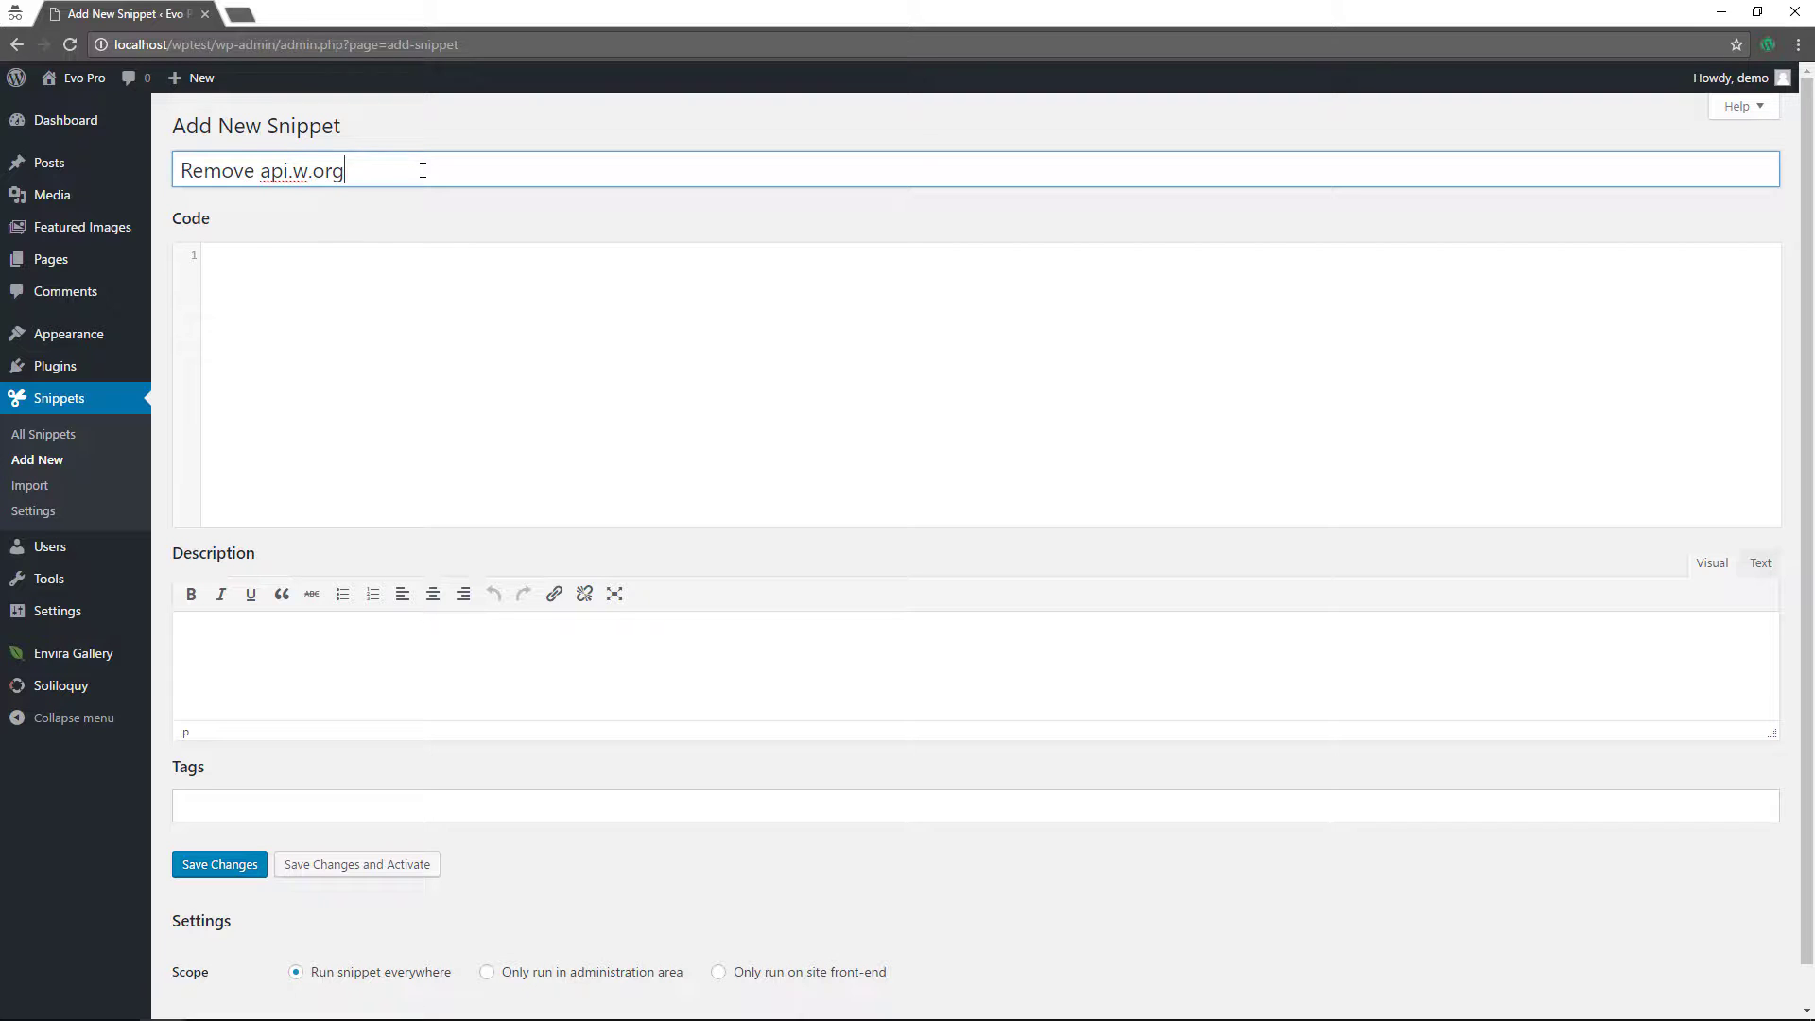
left_click(342, 279)
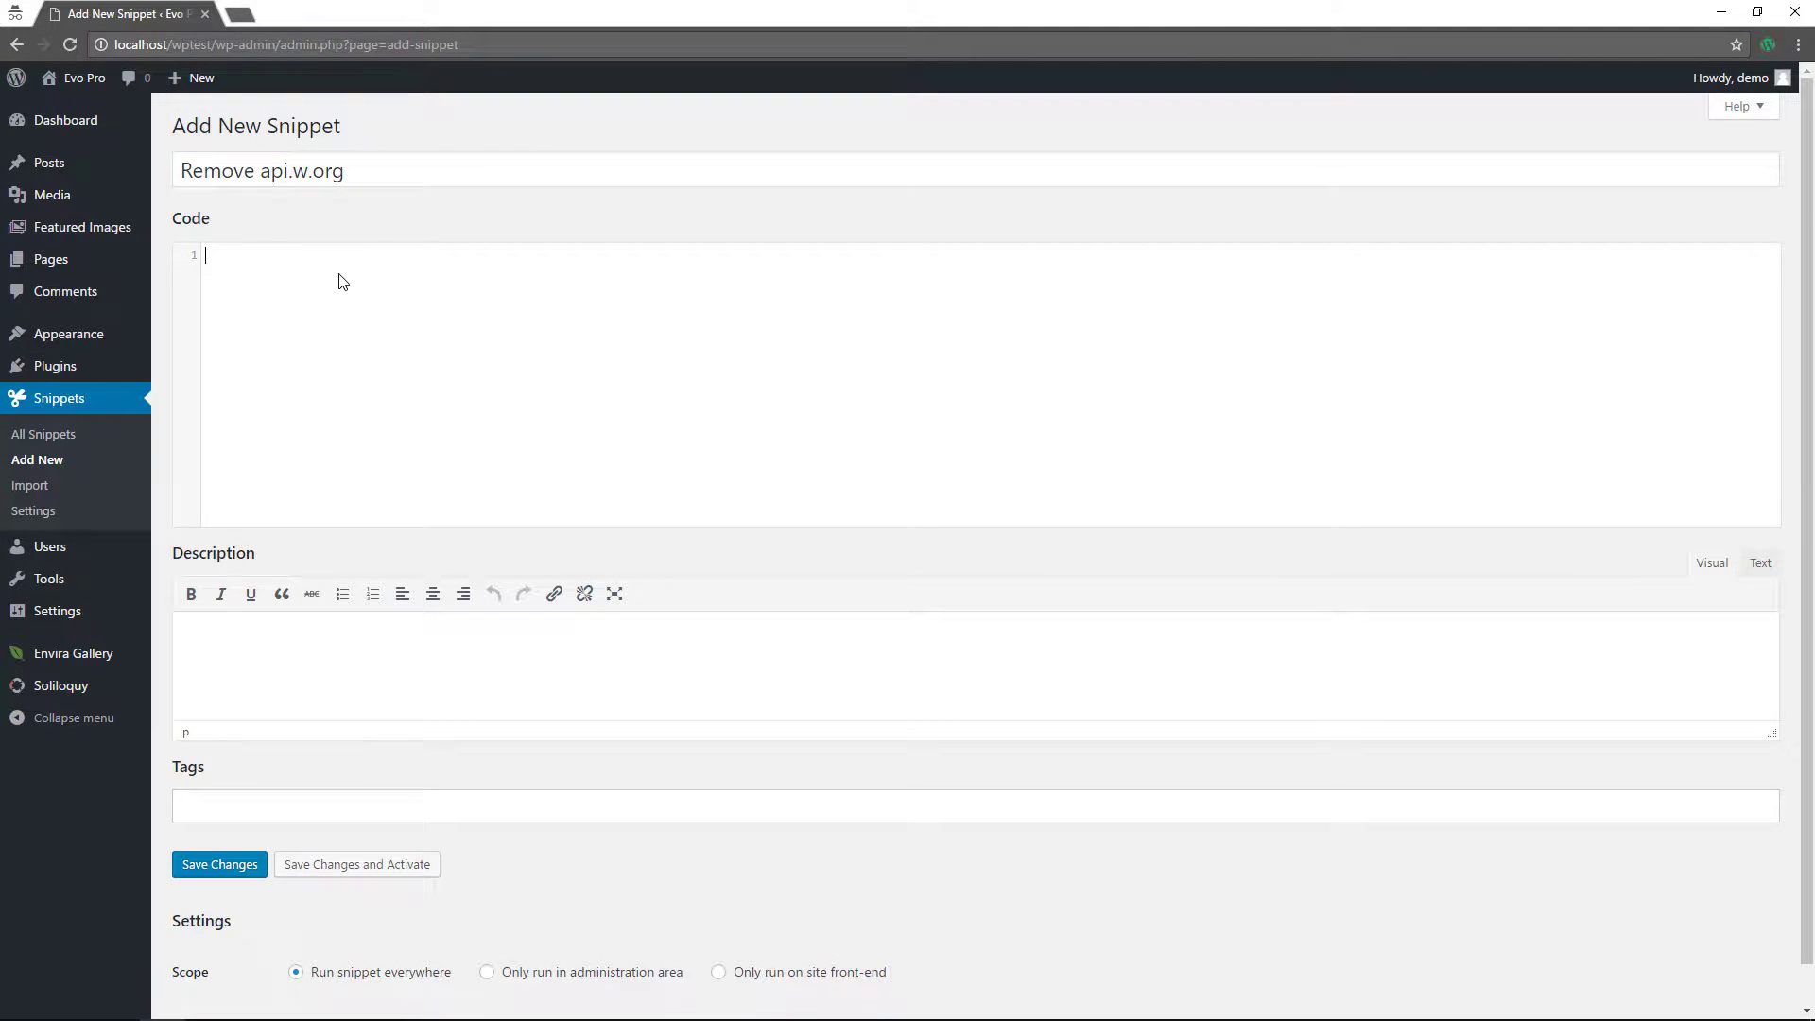
type("function remove_api () { remove_action( 'wp_head', 'rest_output_link_wp_head', 10 ); remove_action( 'wp_head', 'wp_oembed_add_discovery_links', 10 ); } add_action( 'after_setup_theme', 'remove_api' );")
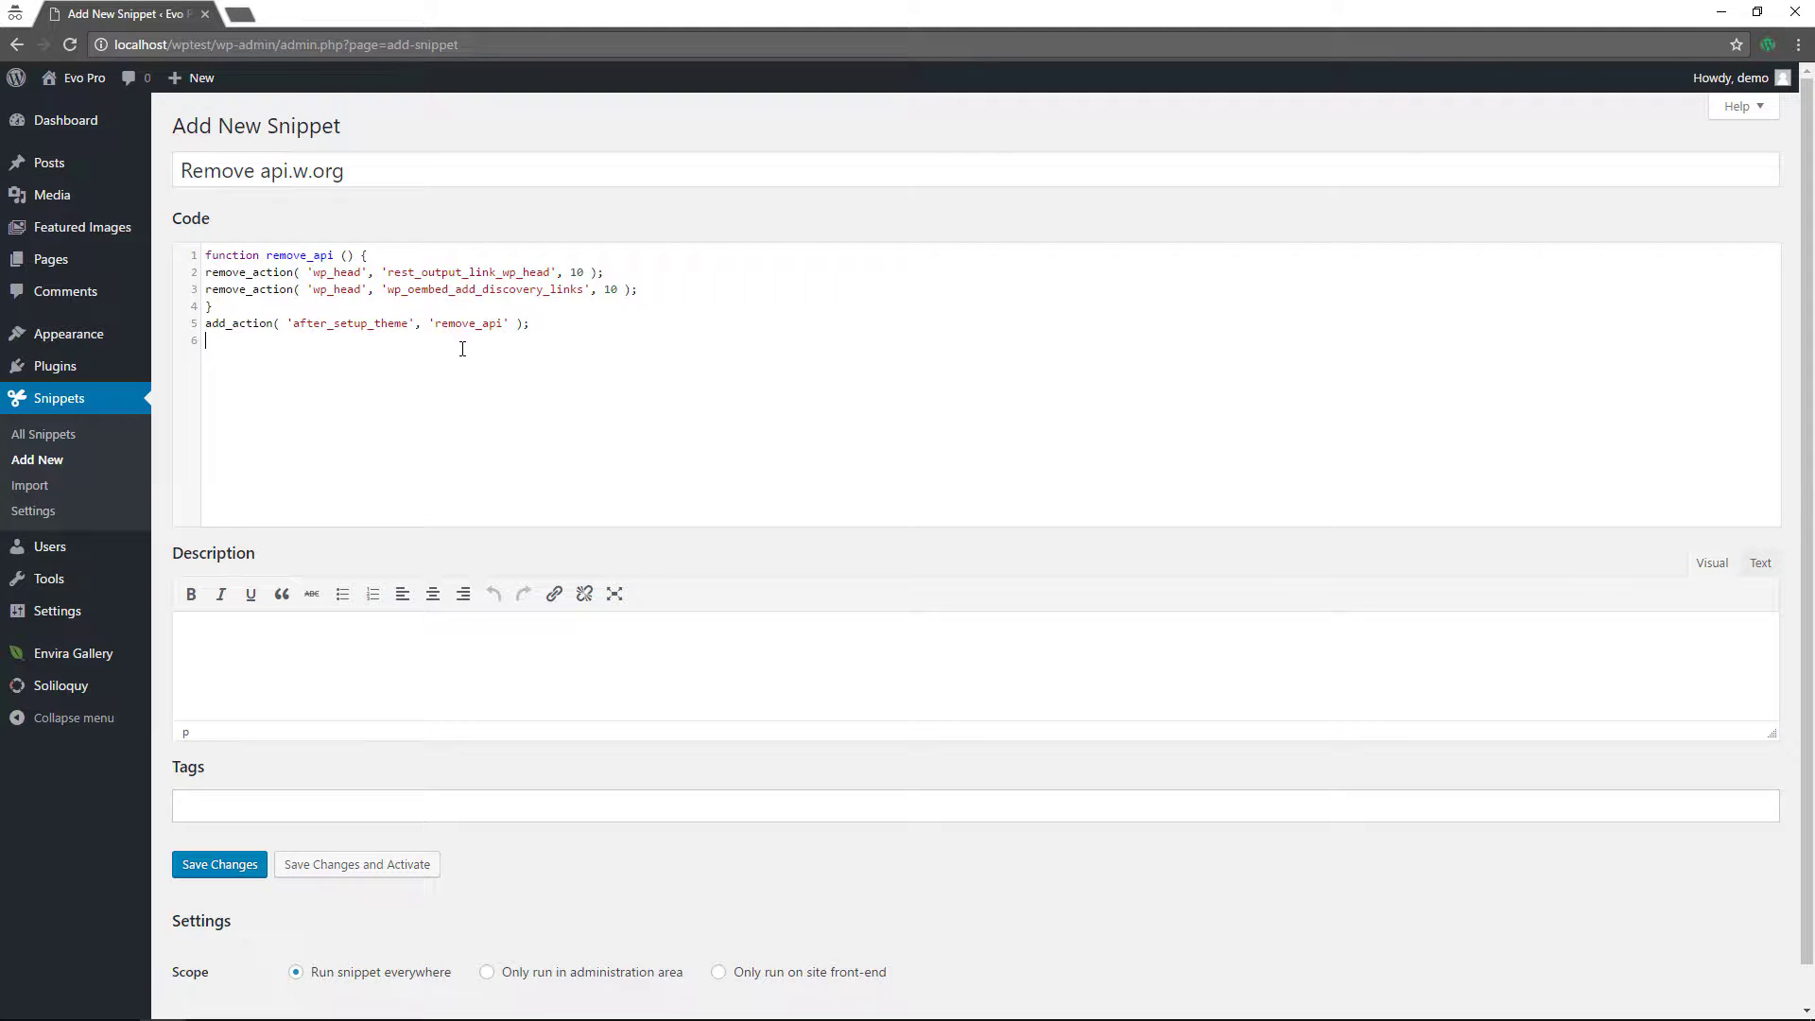
- Review the pasted code enlarged, then save and activate the snippet
key("ctrl+plus")
key("ctrl+plus")
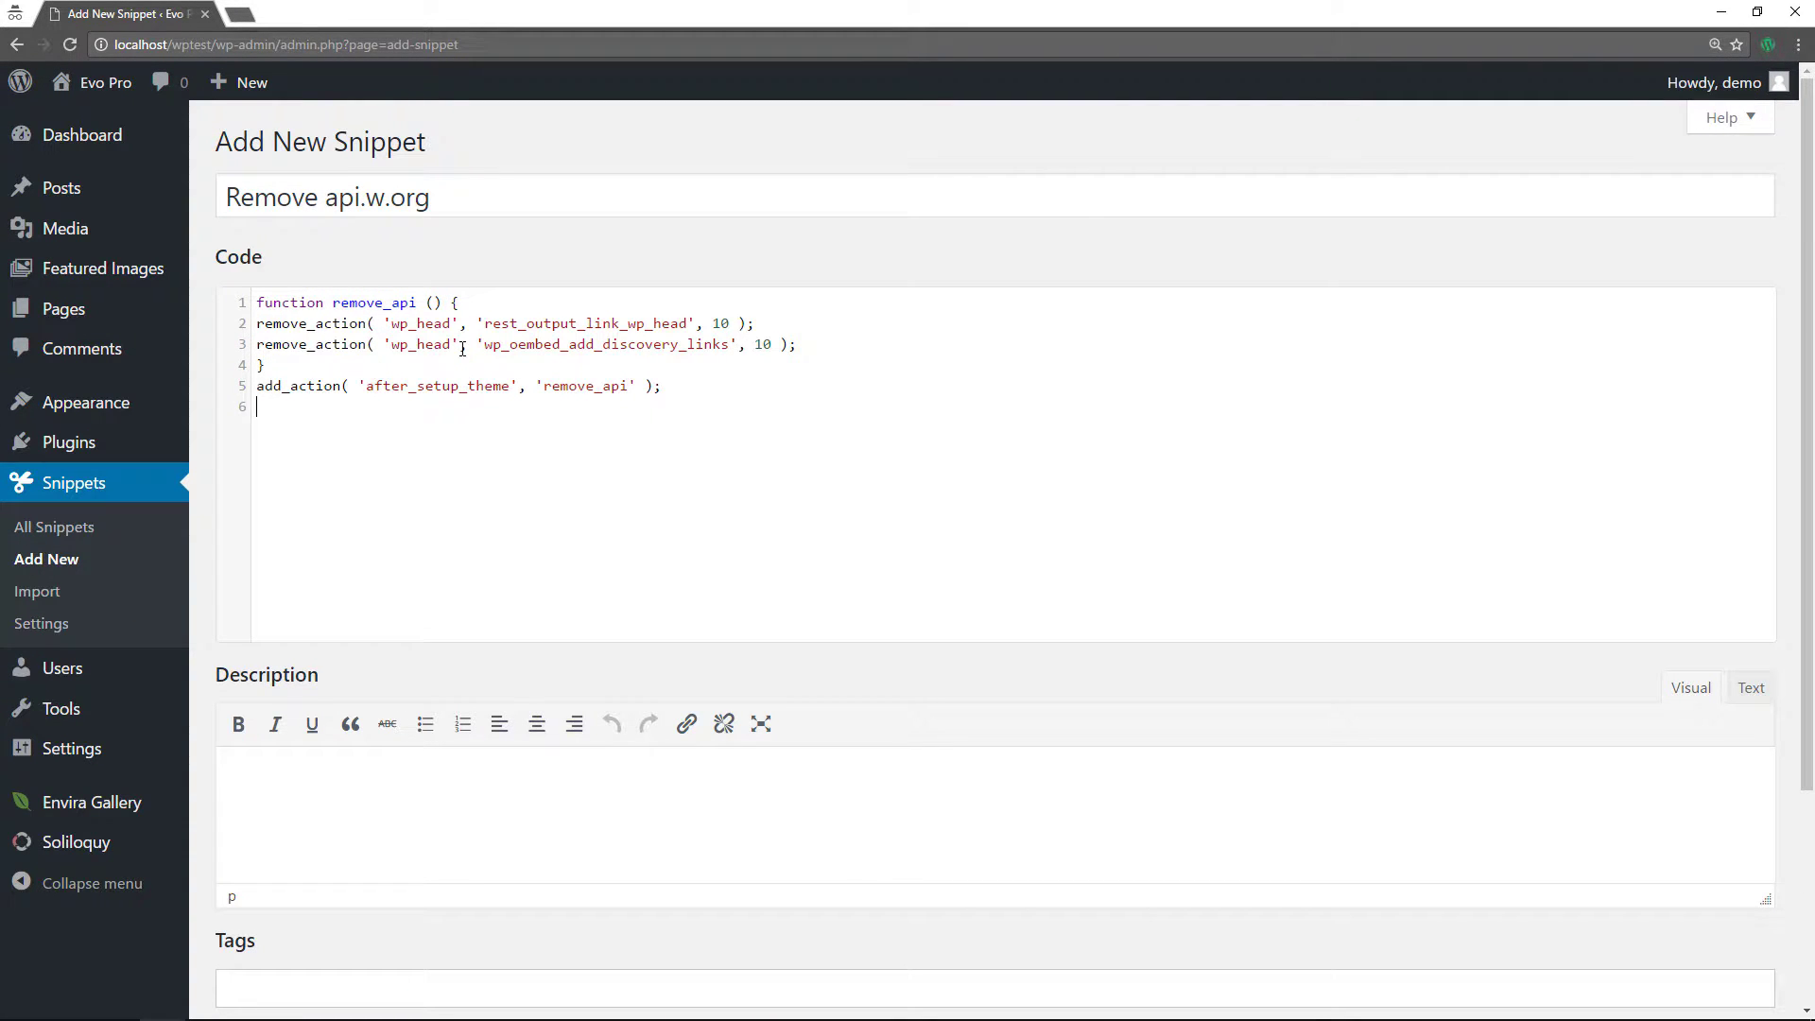
key("ctrl+plus")
key("ctrl+plus")
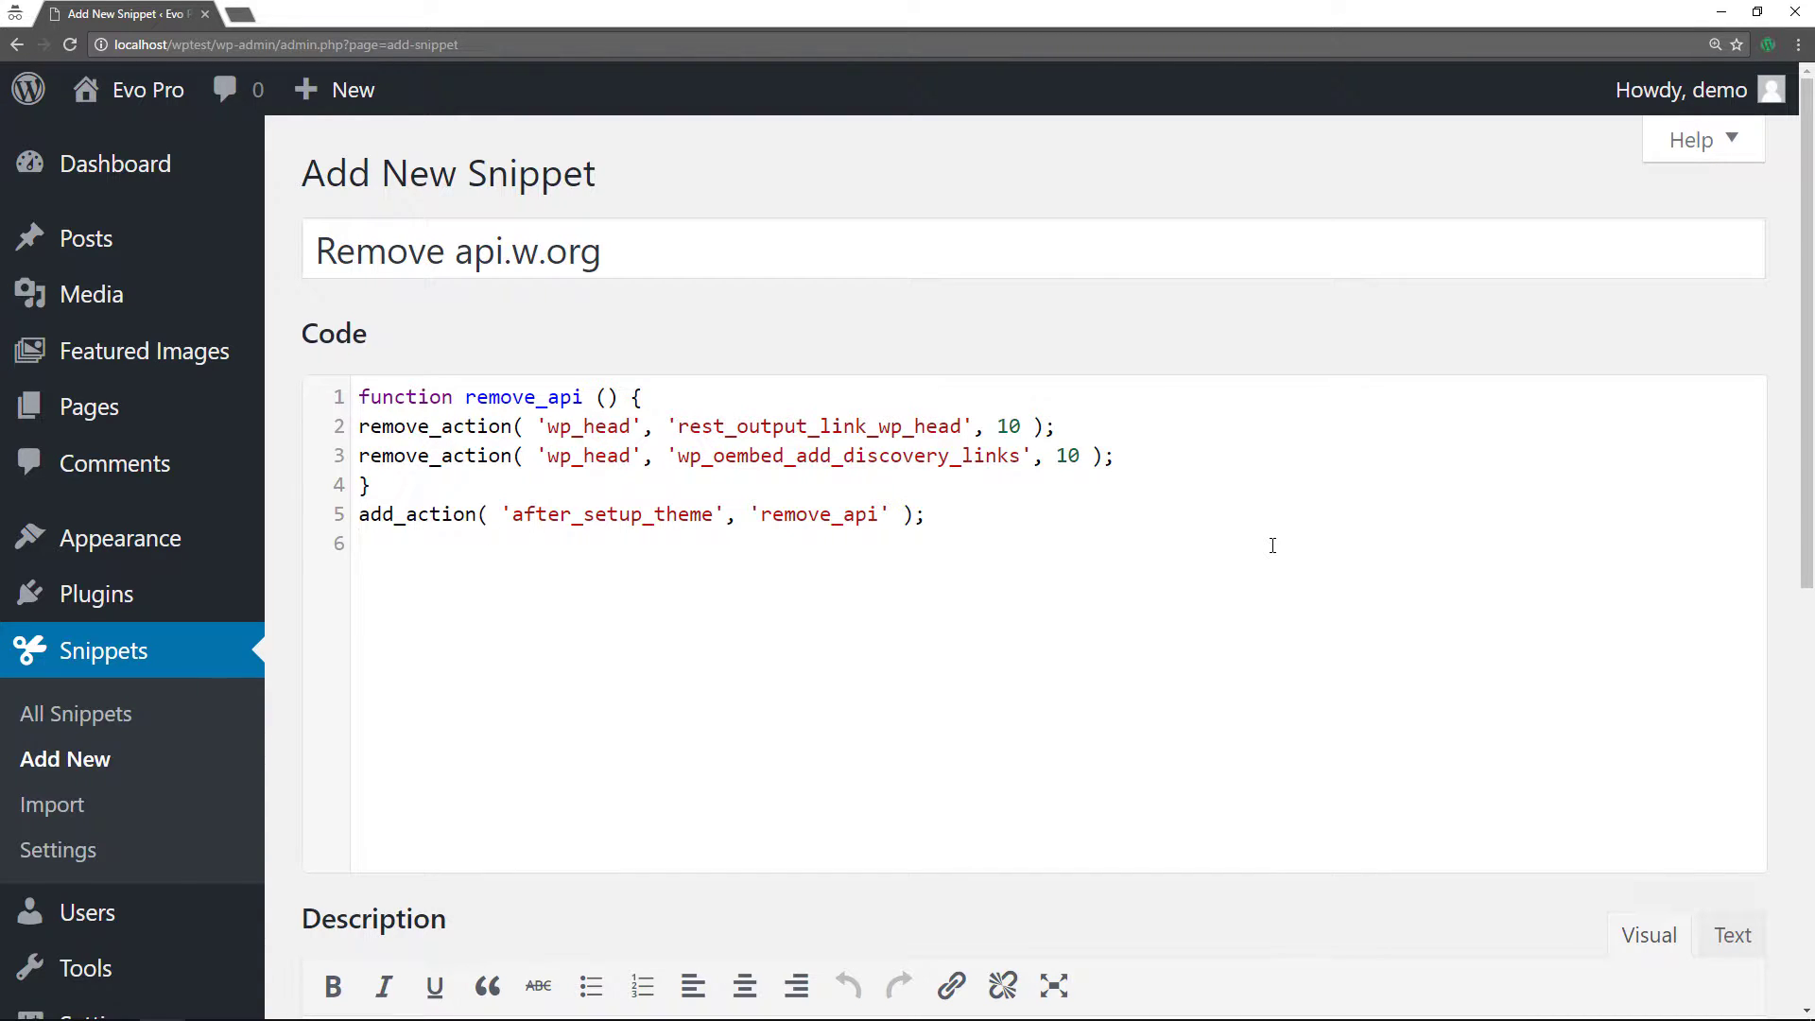
key("ctrl+minus")
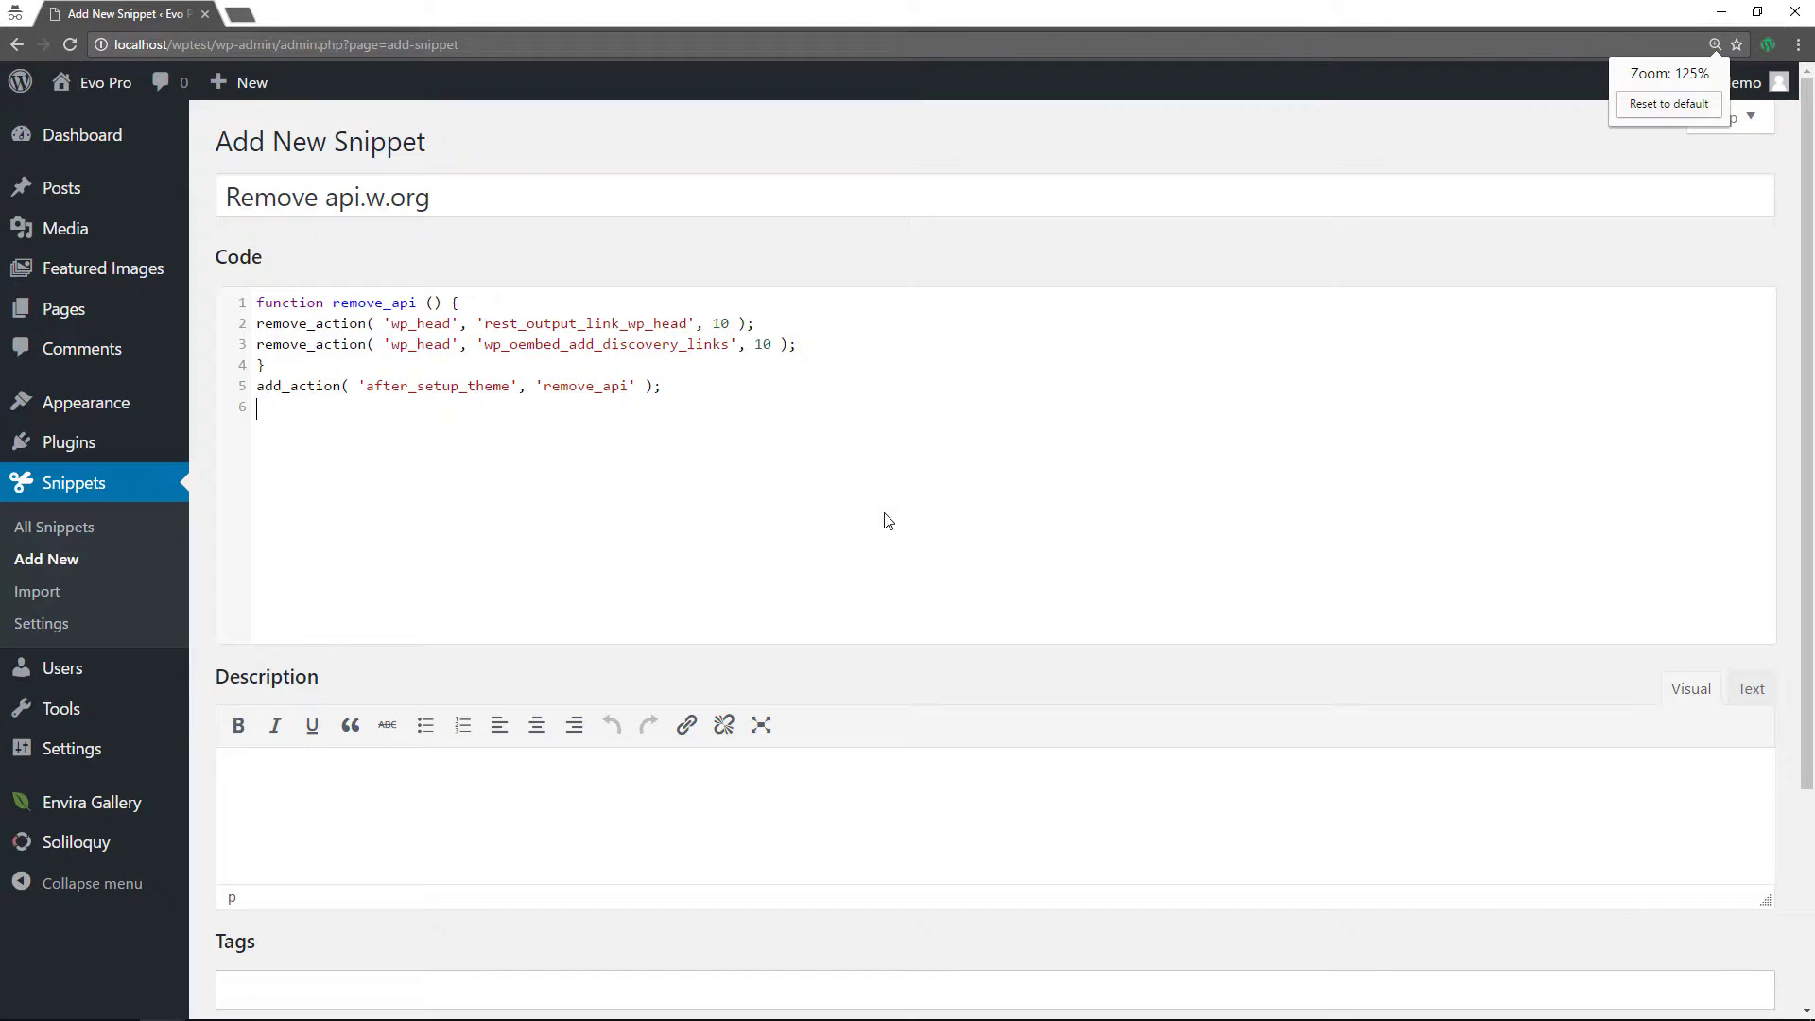
scroll(886, 520, "down", 3)
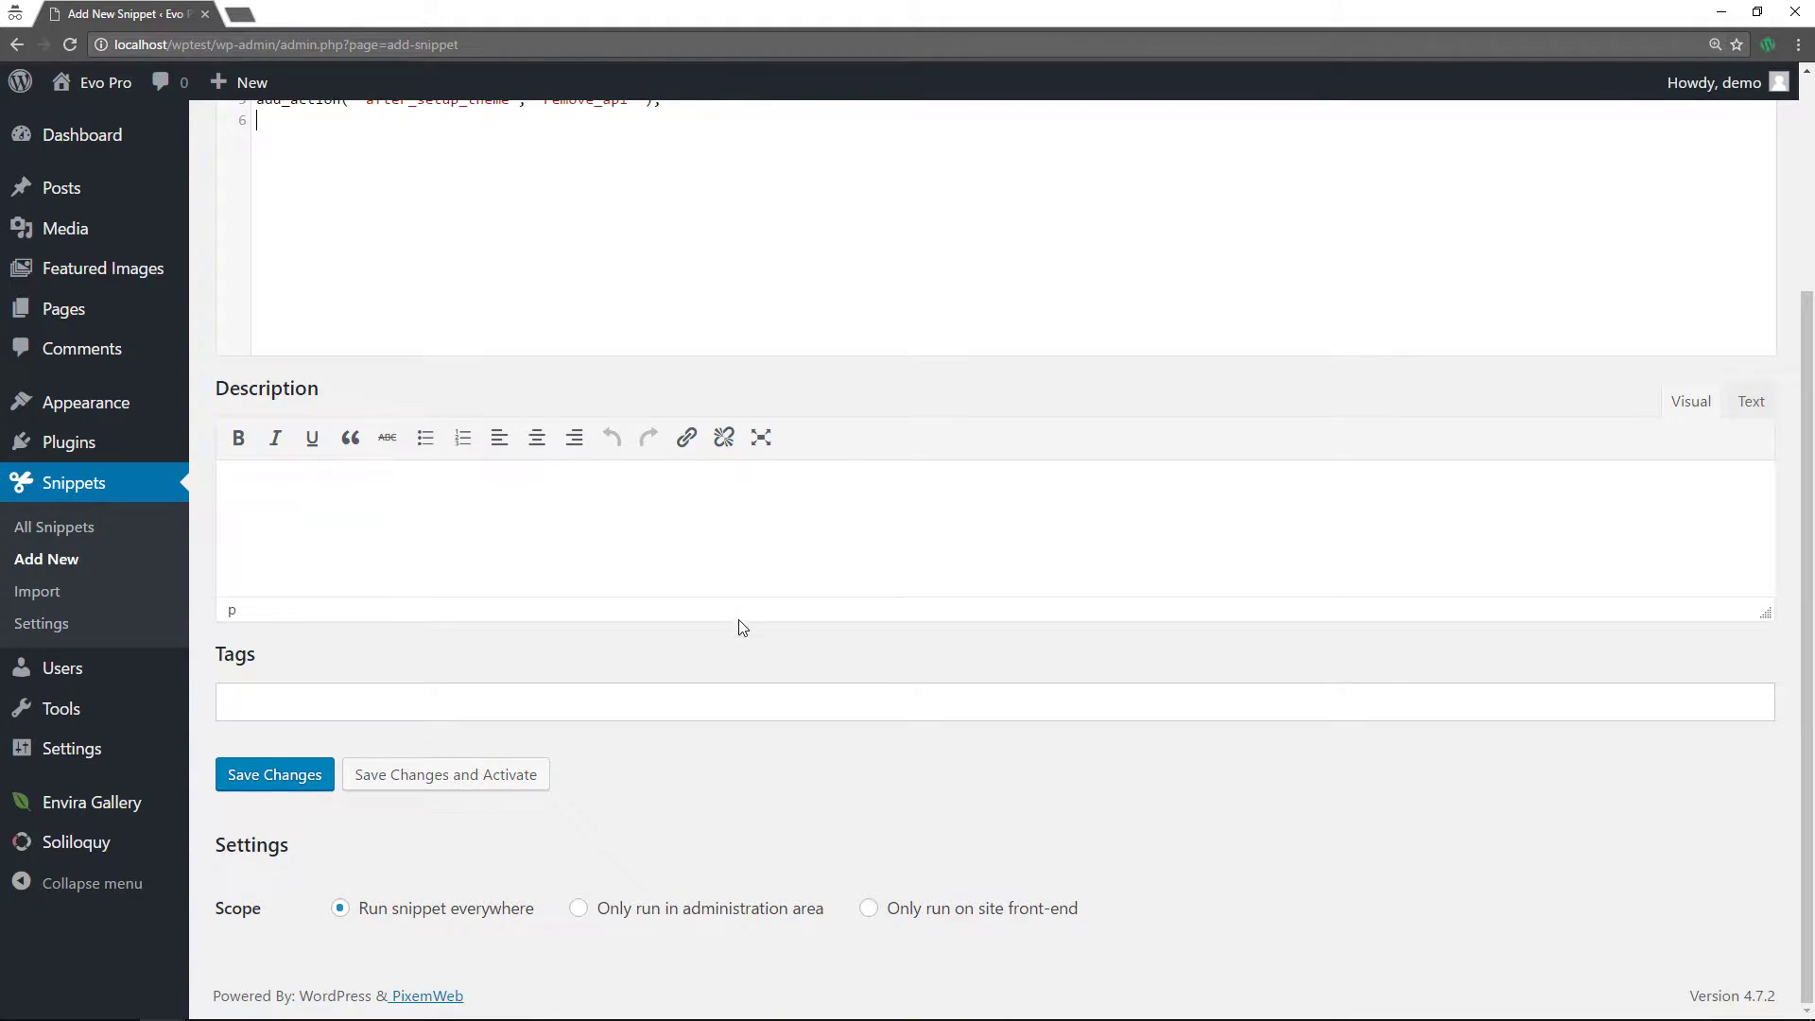
left_click(457, 775)
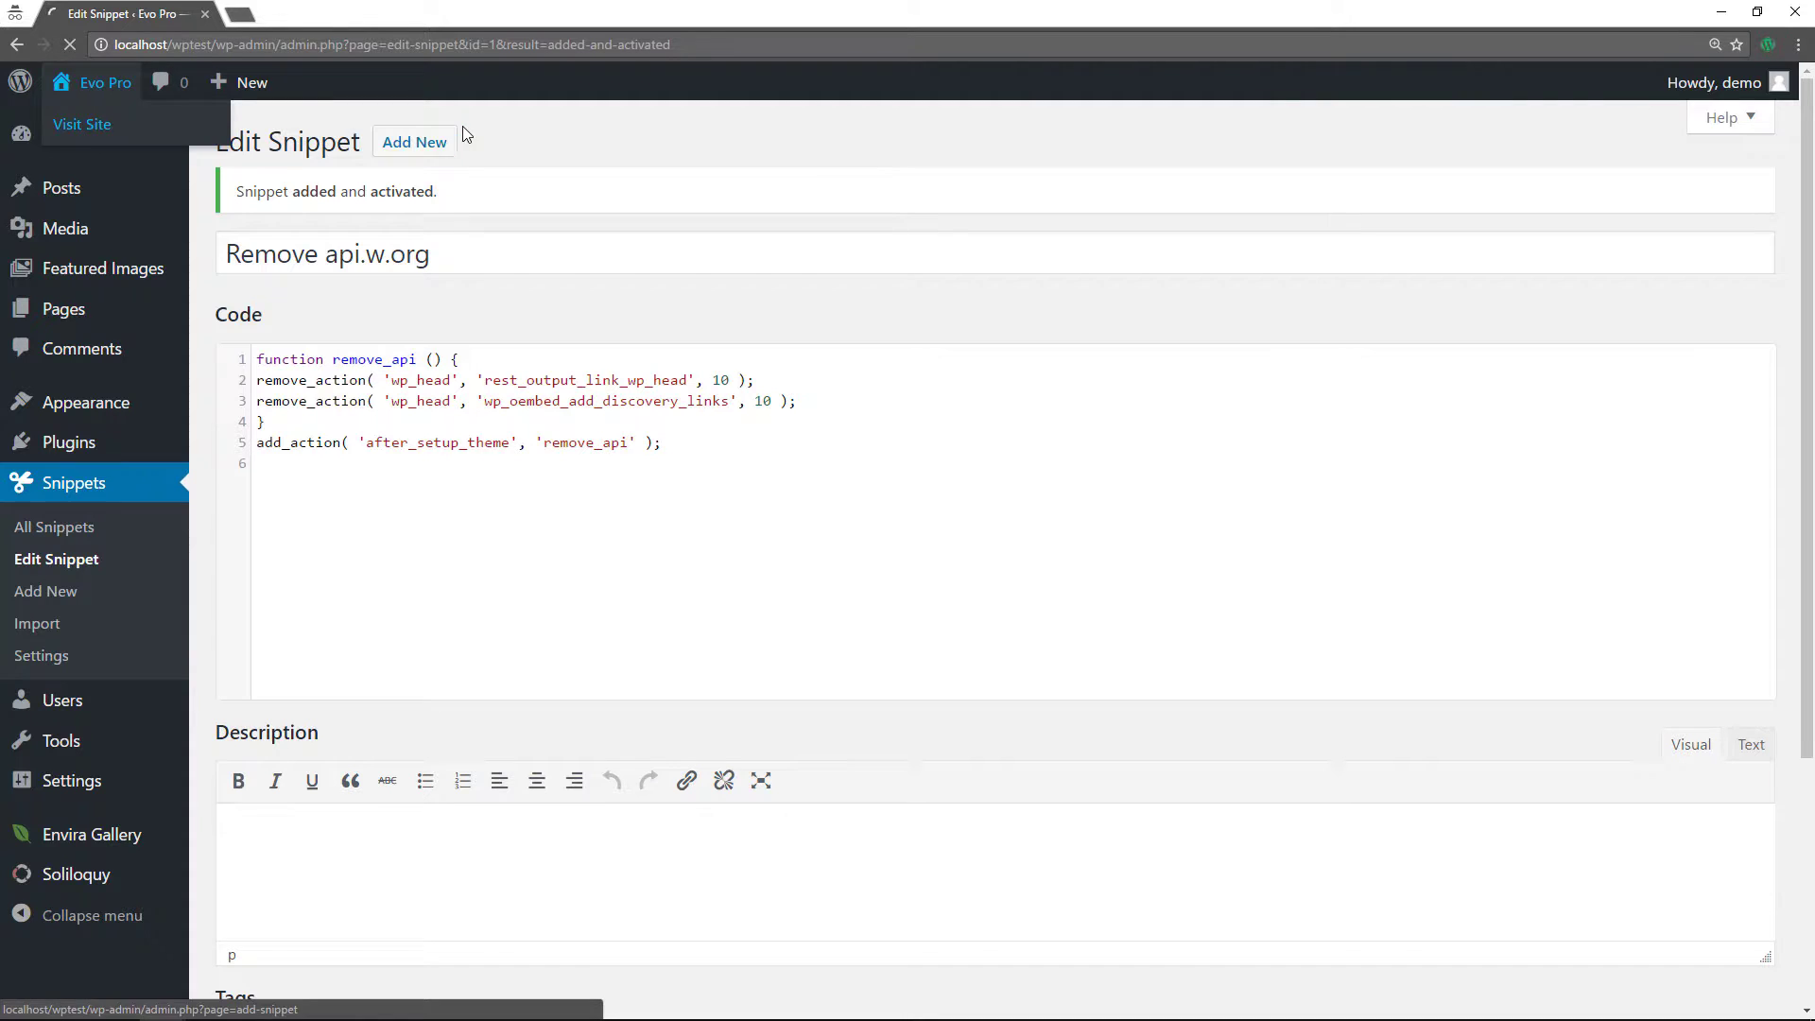
left_click(90, 126)
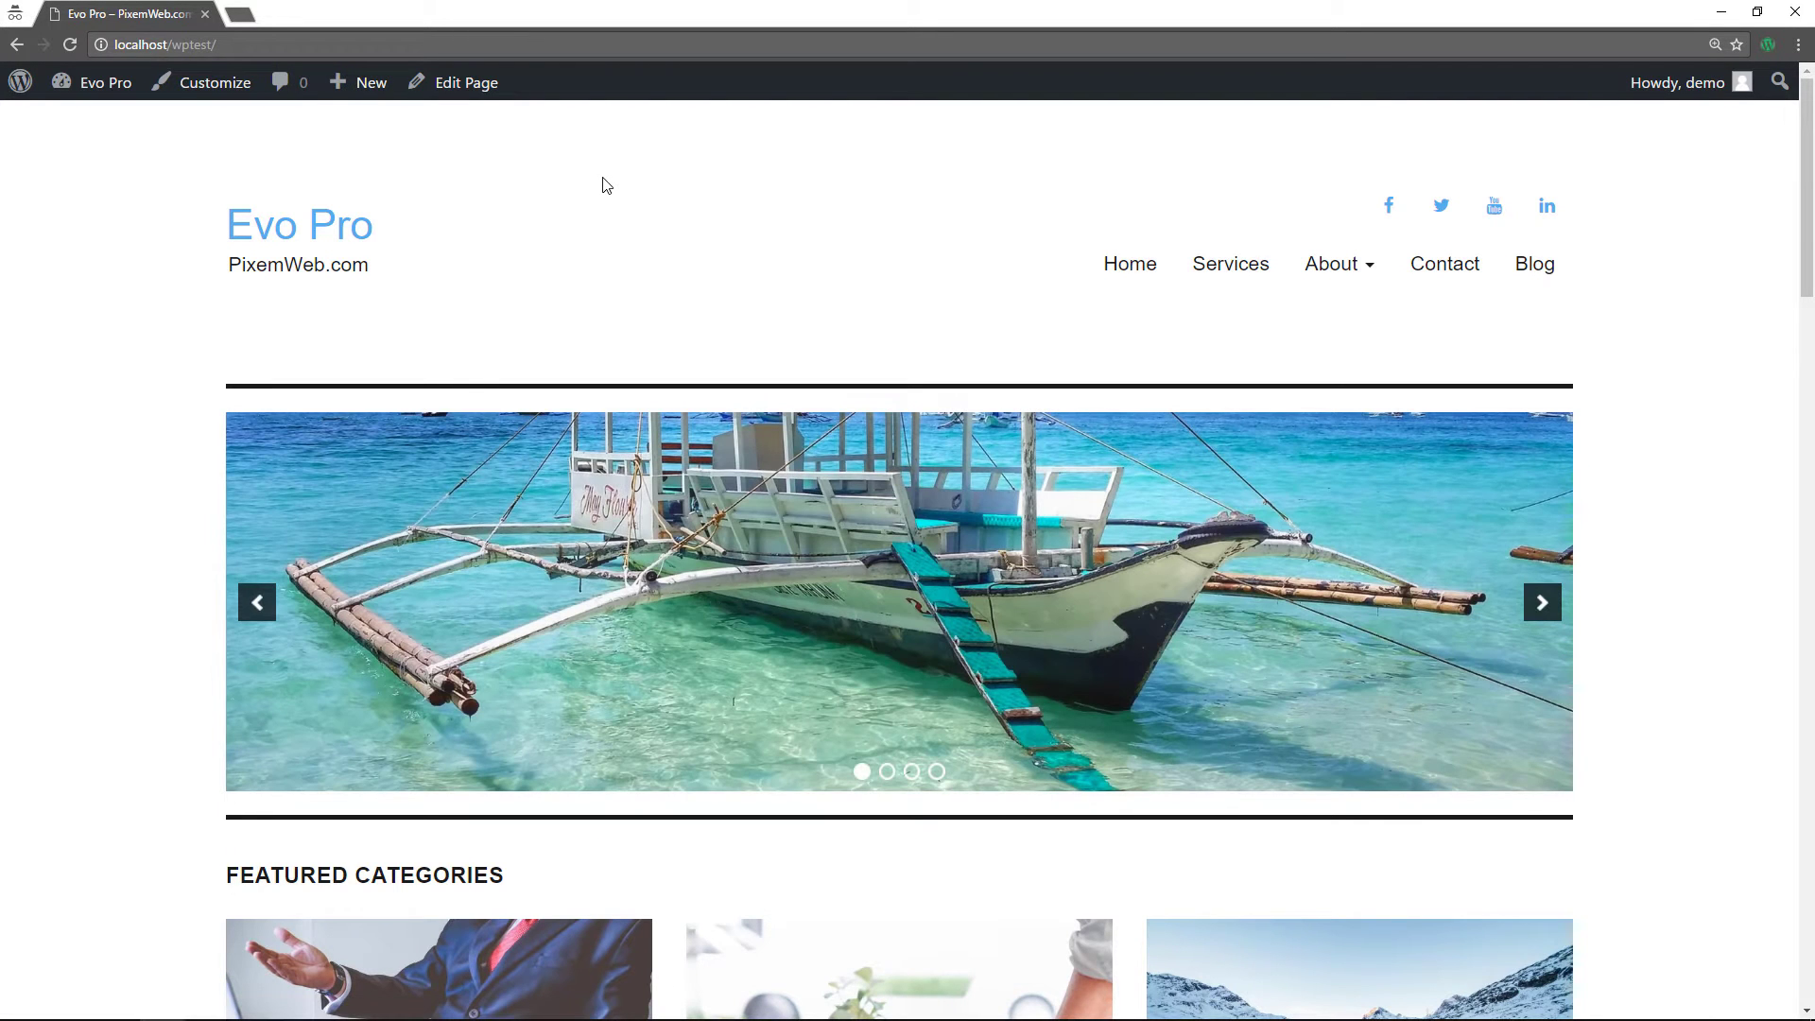
- View the homepage source and search for api.w.org, confirming 0 of 0 matches
right_click(121, 357)
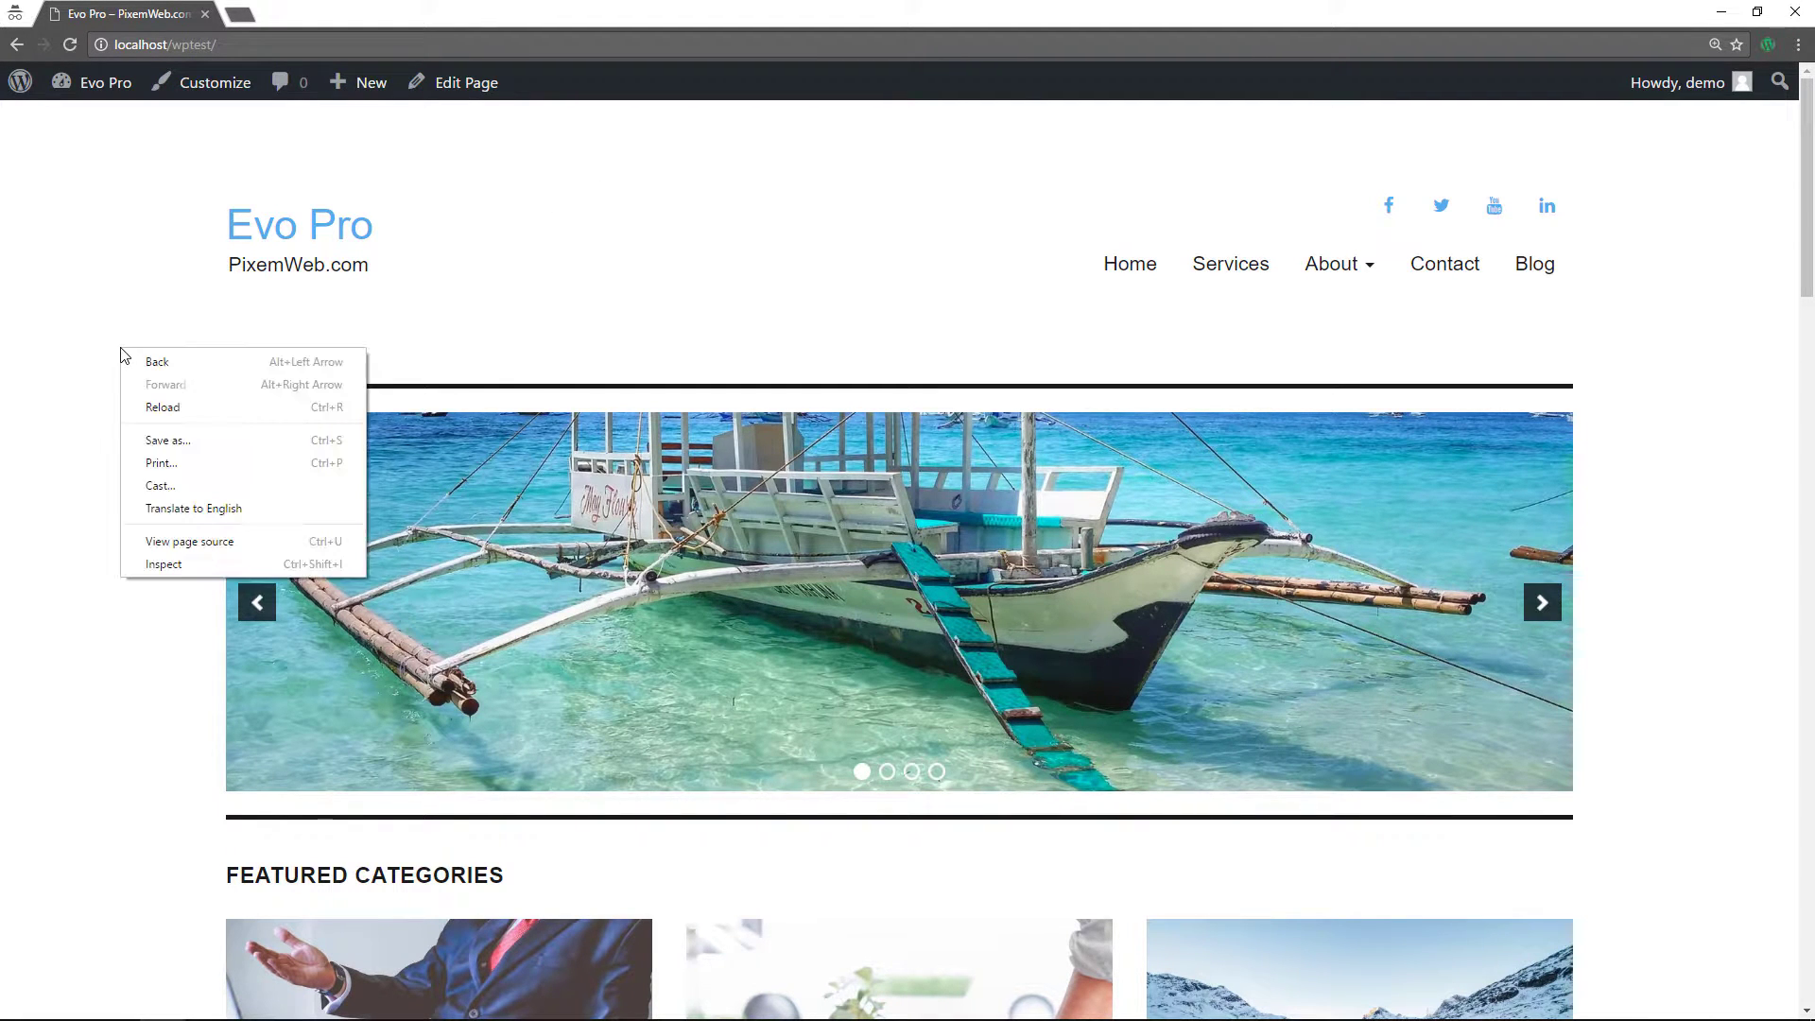
left_click(215, 537)
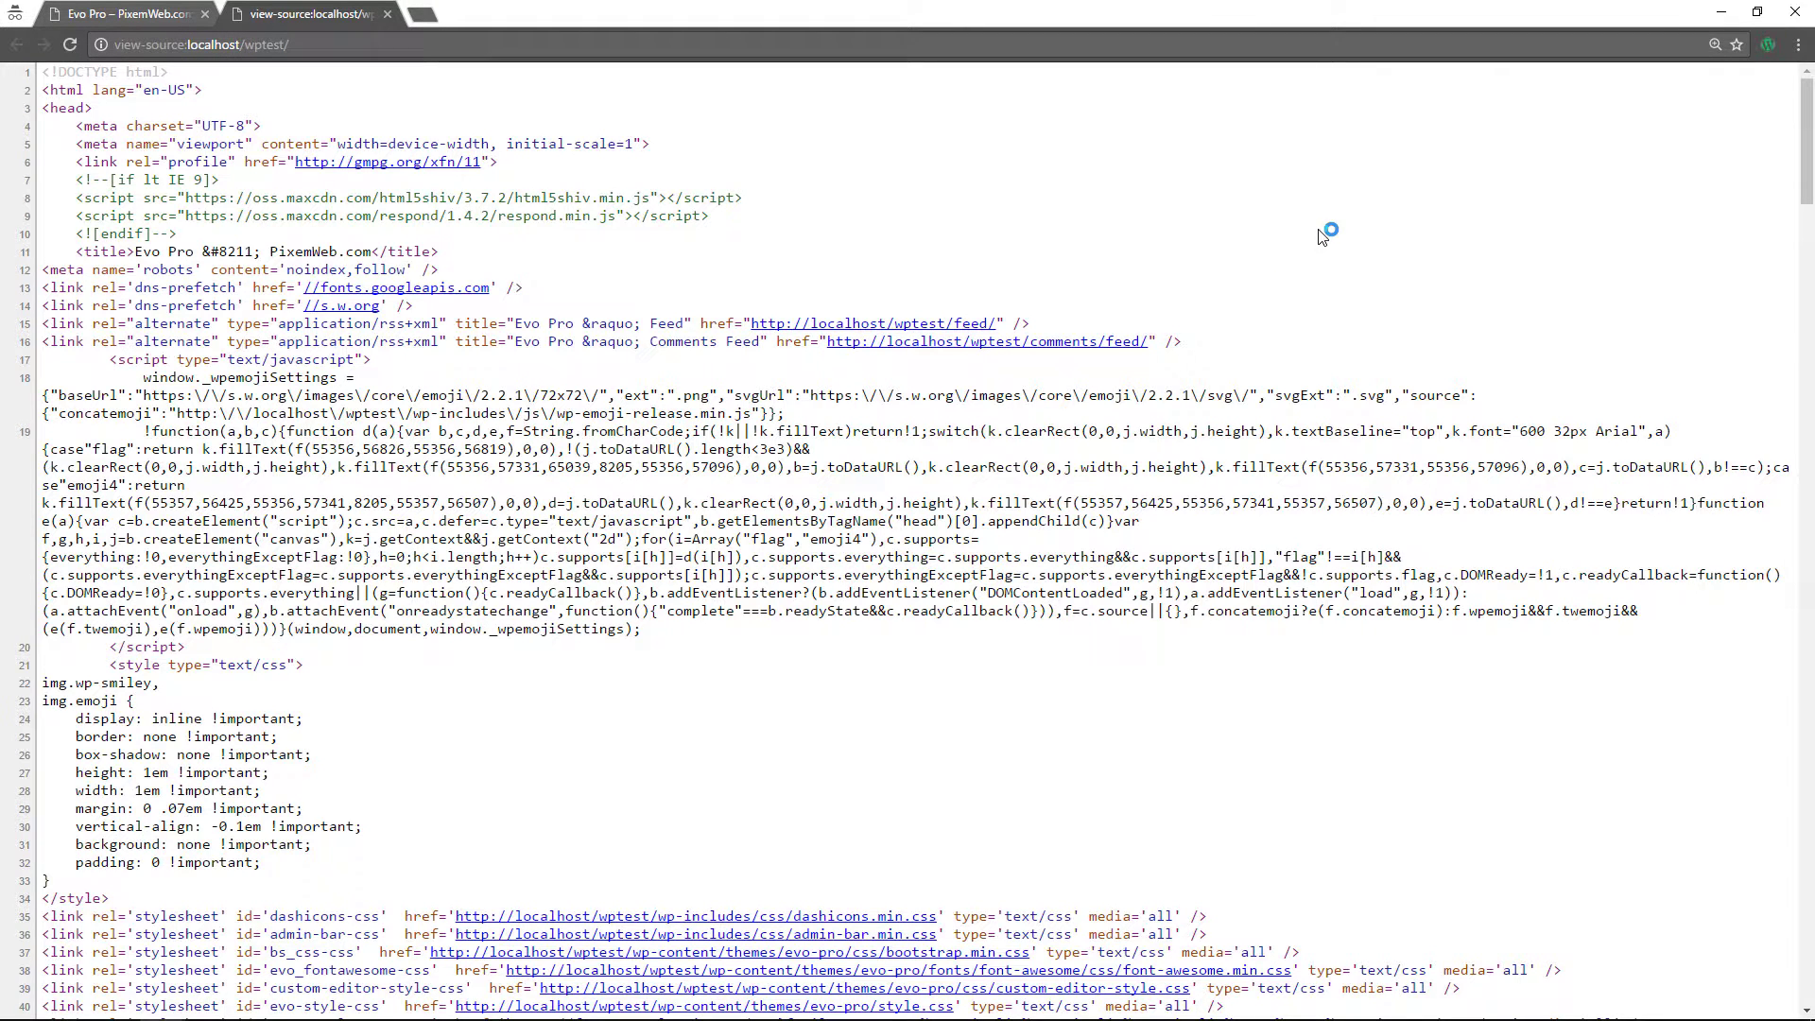
key("ctrl+f")
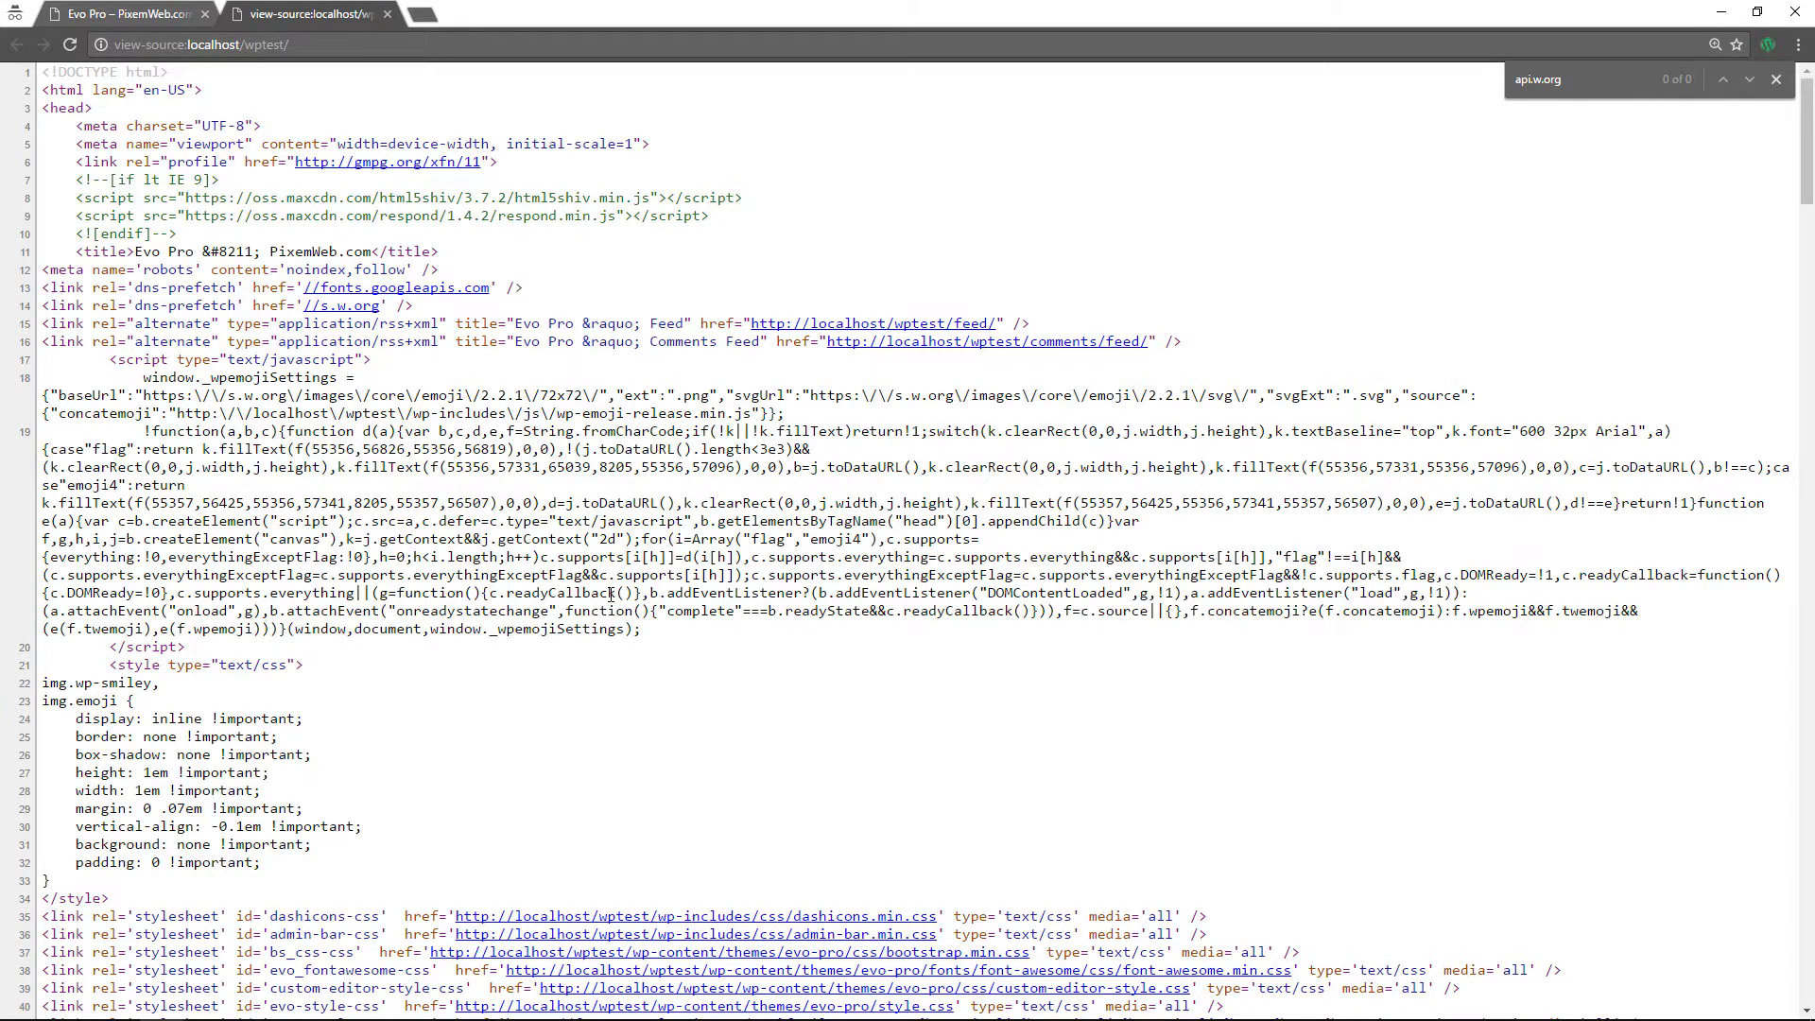
scroll(609, 594, "down", 2)
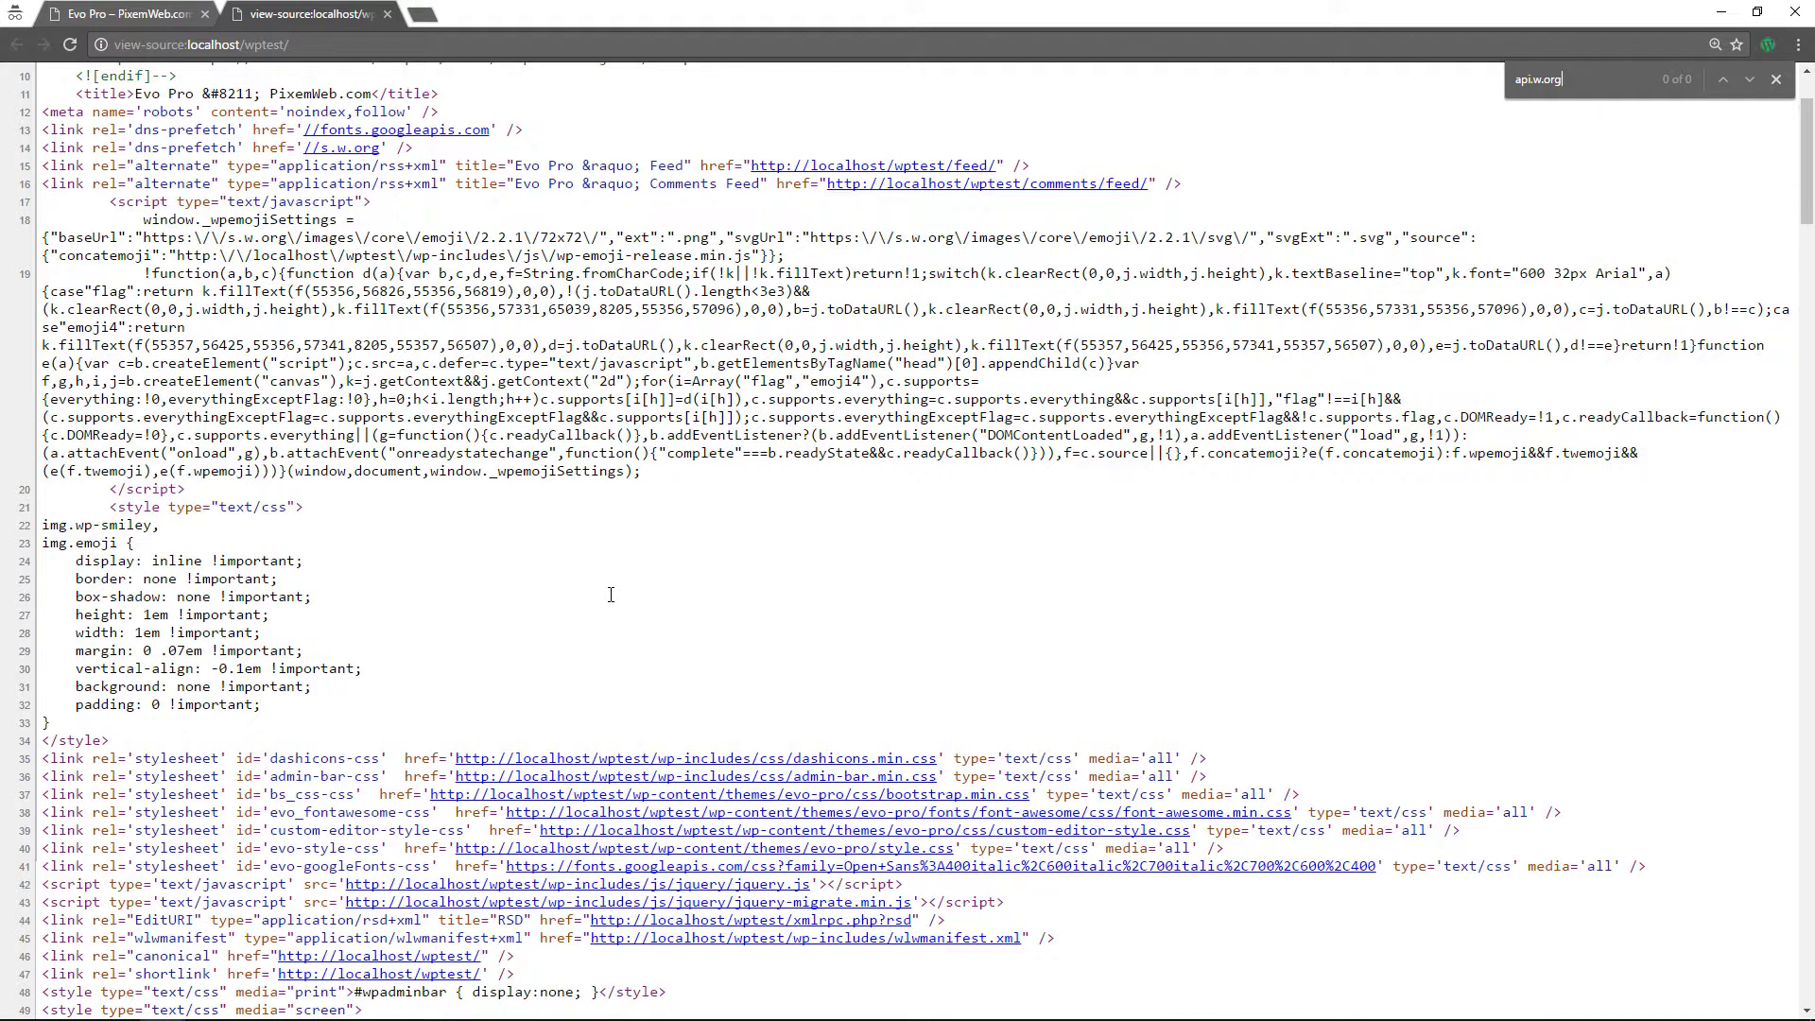
scroll(611, 593, "down", 2)
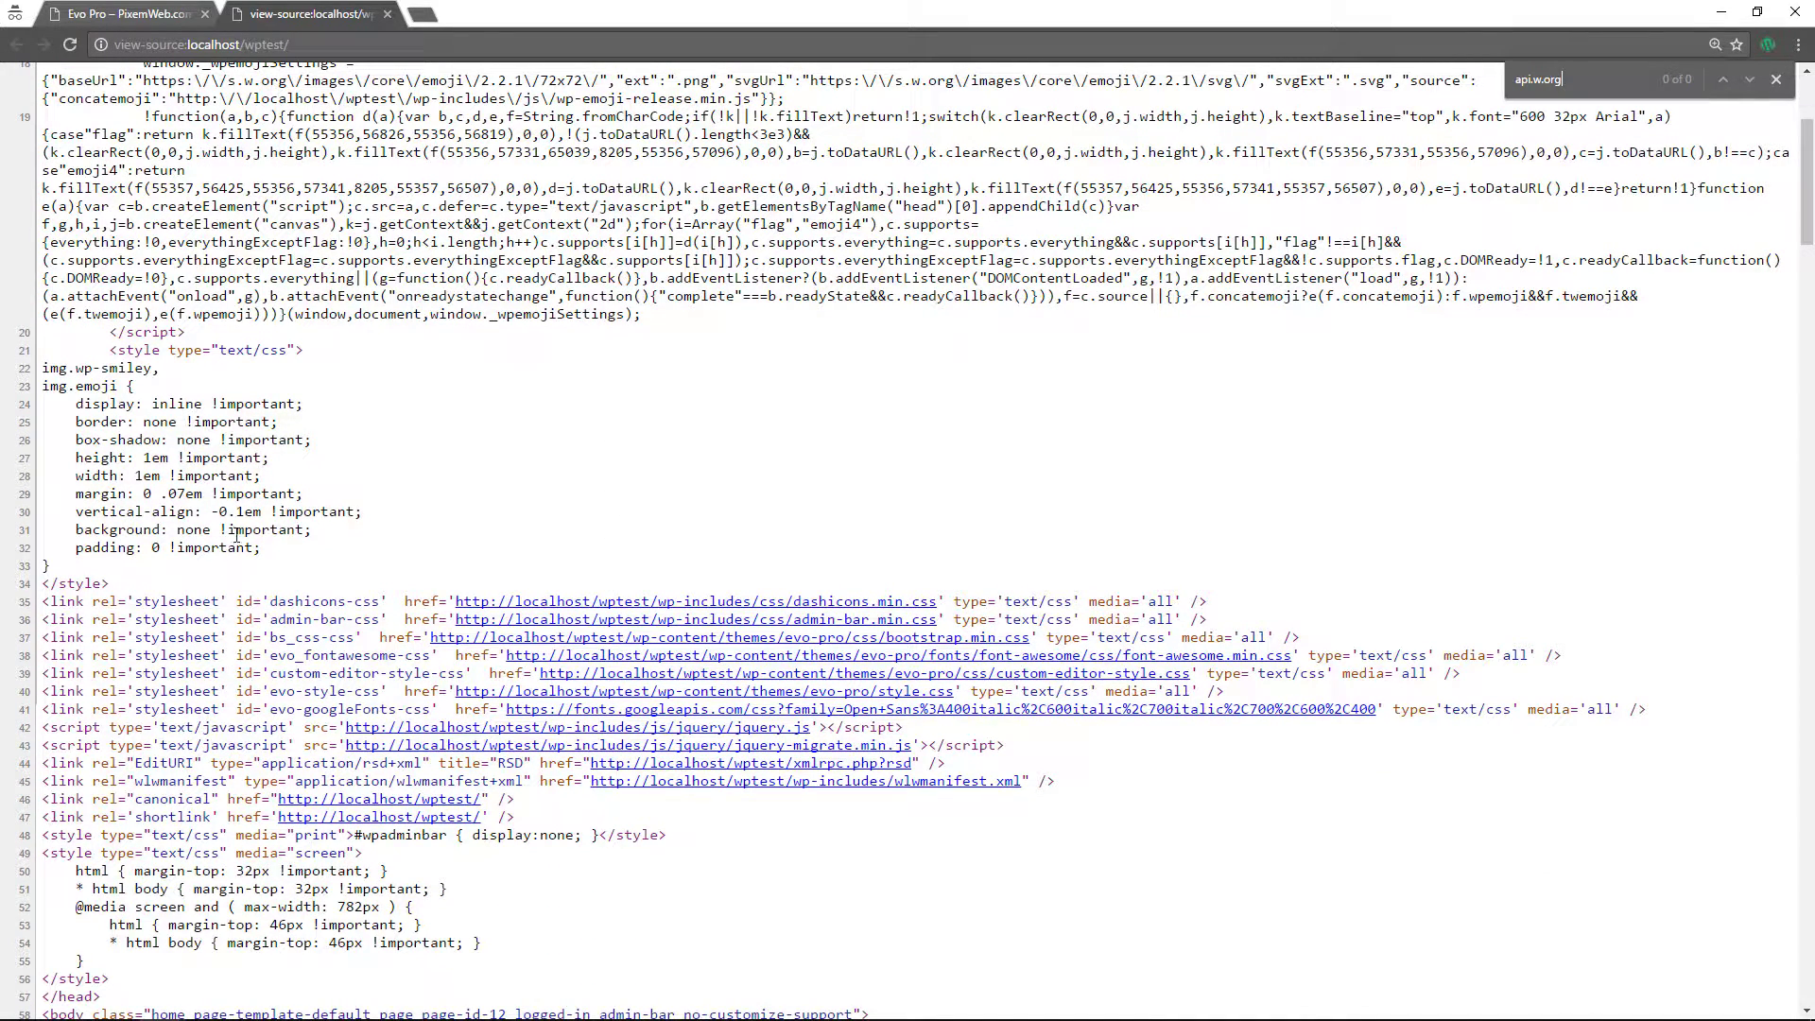
scroll(241, 522, "up", 4)
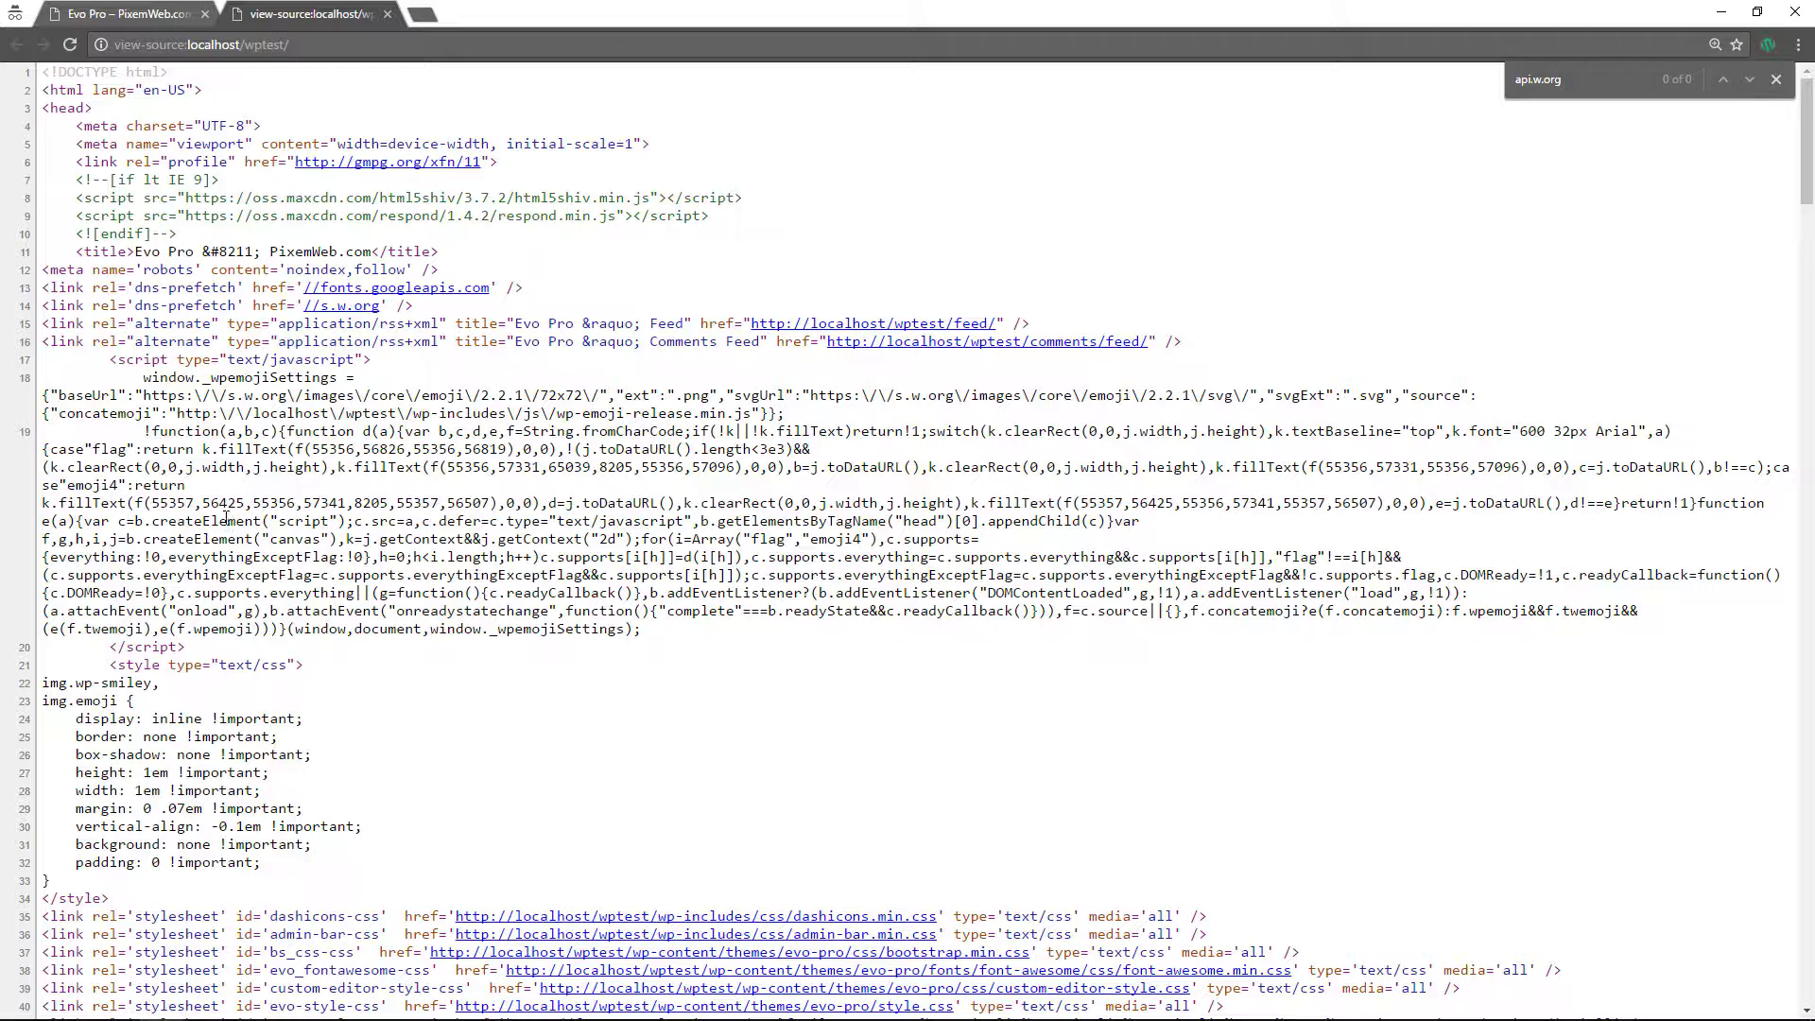
left_click(135, 15)
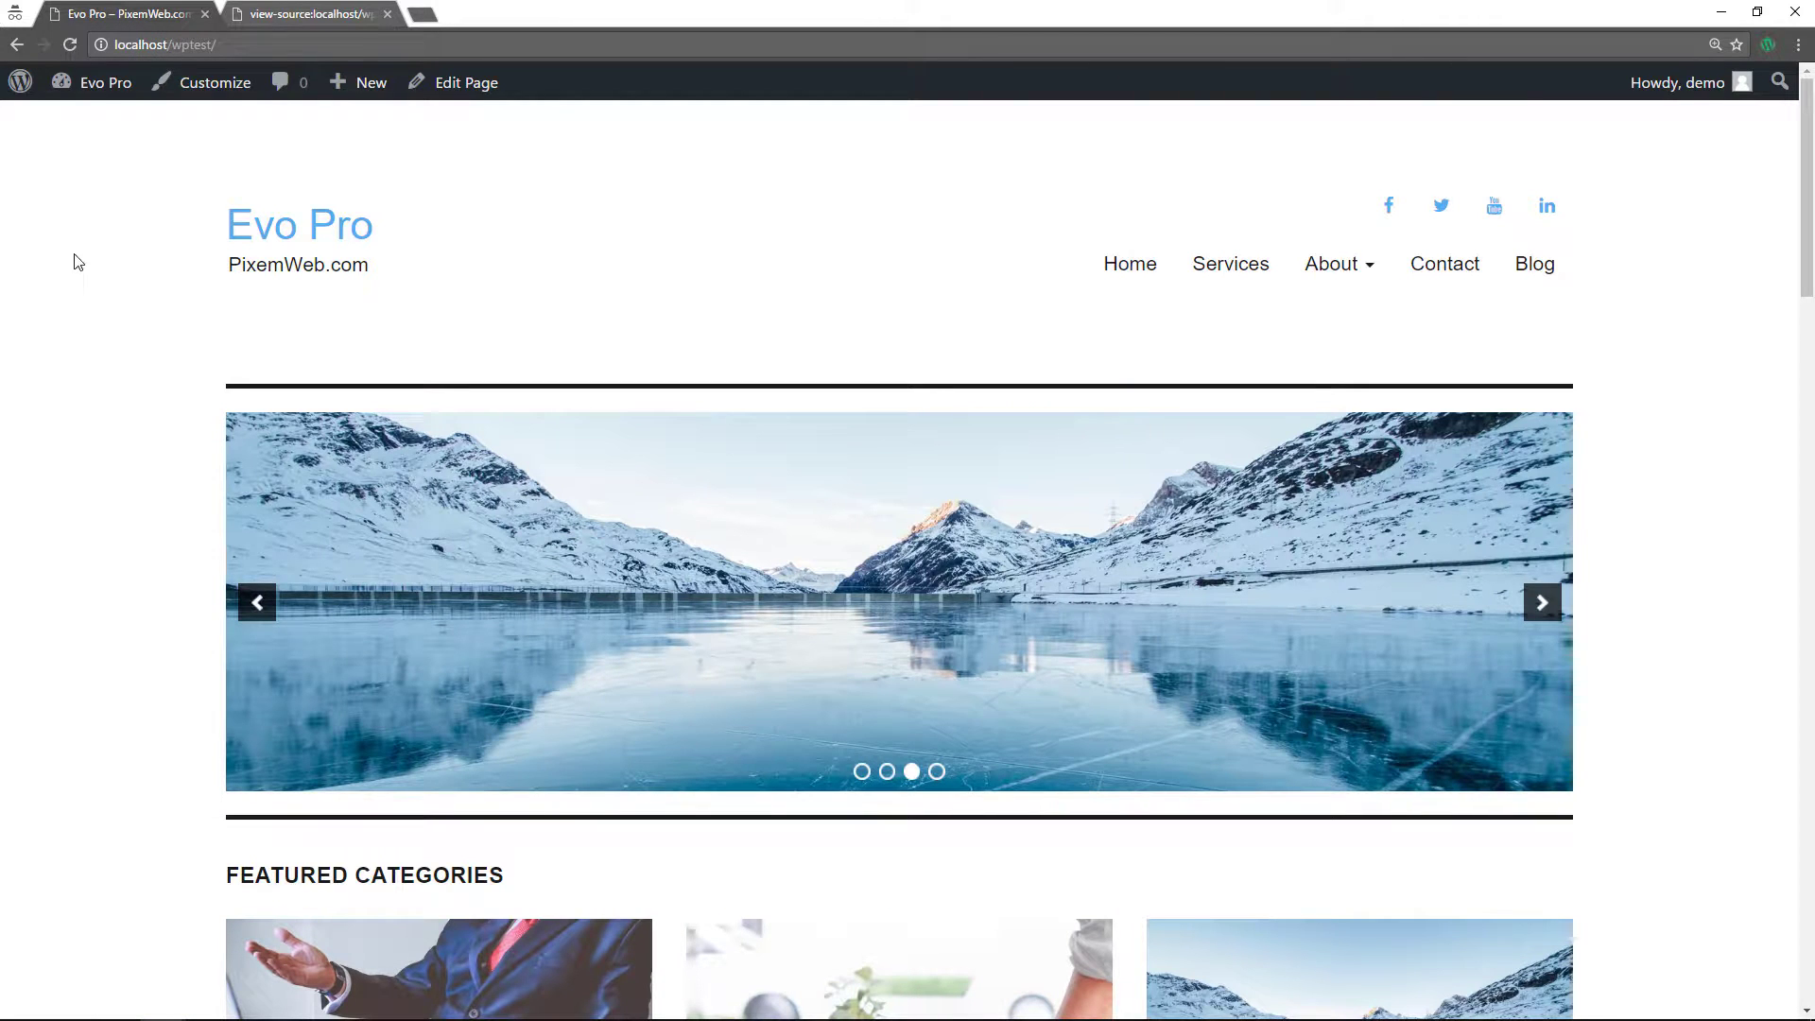